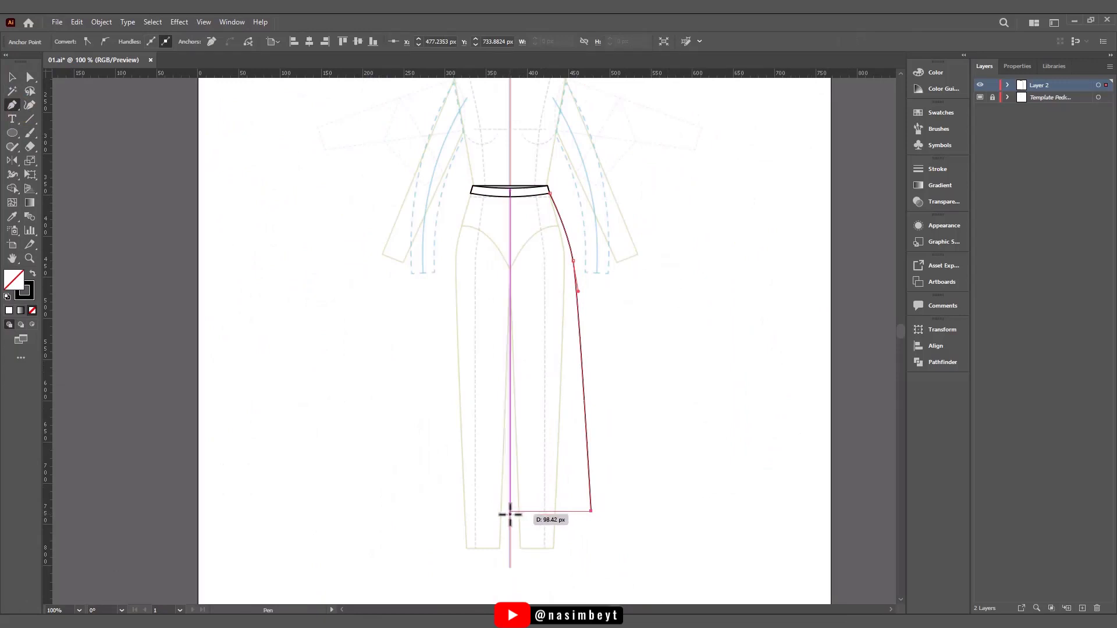
# - Undo the misplaced centre-line anchor, then close the right half outline from the centre line along the waistband's curved lower edge
pyautogui.scroll(5, 513, 197)
pyautogui.hotkey('ctrl', 'z')
pyautogui.hotkey('ctrl', 'z')
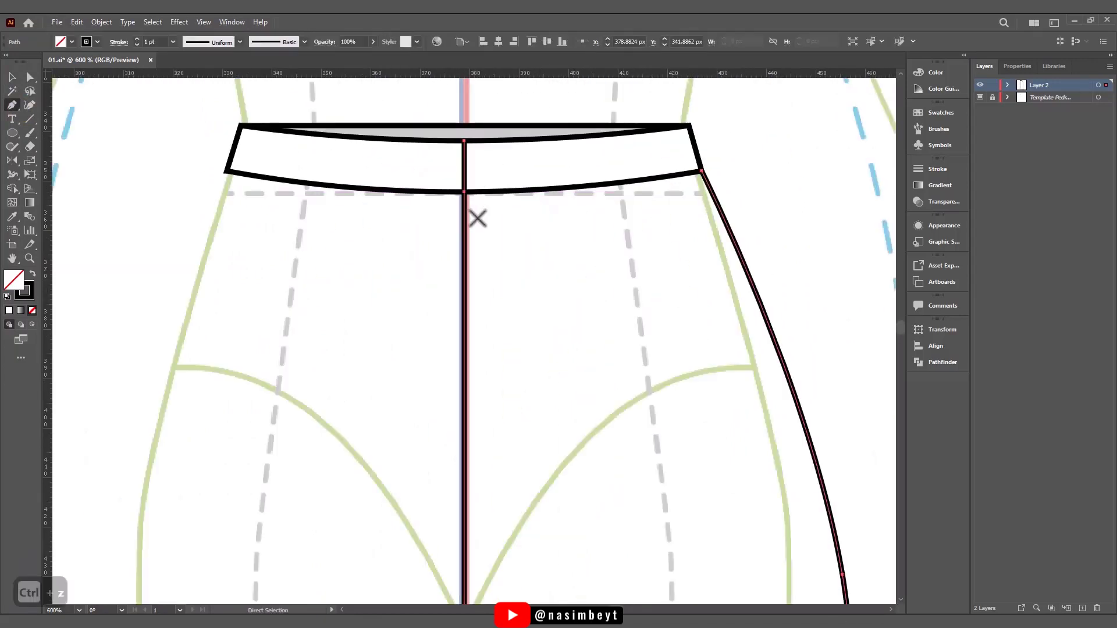
pyautogui.click(464, 201)
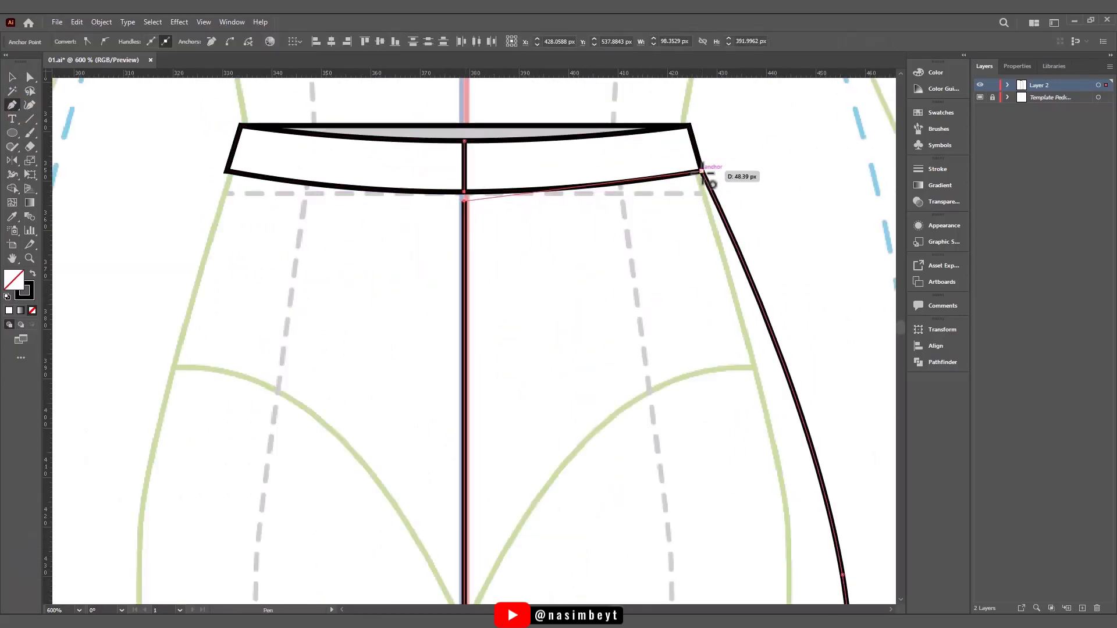
pyautogui.moveTo(702, 171); pyautogui.dragTo(766, 151)
# - Move the outline's upper centre anchor up to meet the waistband's lower edge
pyautogui.click(30, 77)
pyautogui.click(464, 202)
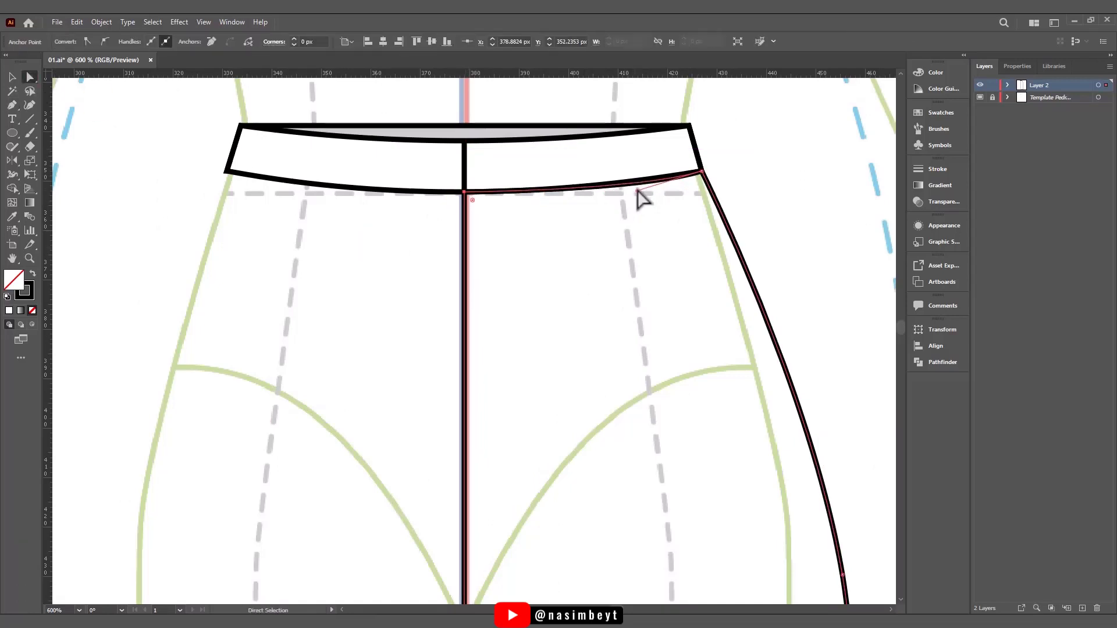
pyautogui.click(81, 316)
# - Give the closed right half the default white fill and black stroke
pyautogui.click(768, 334)
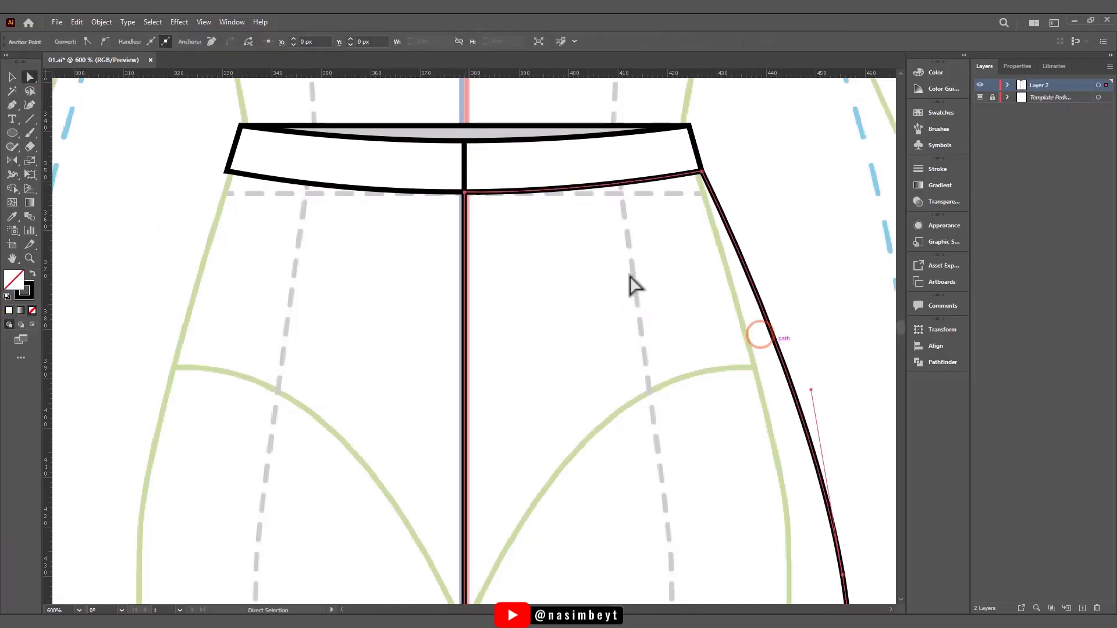
pyautogui.click(12, 77)
pyautogui.click(7, 297)
pyautogui.click(87, 311)
pyautogui.scroll(-3, 624, 320)
pyautogui.moveTo(646, 570); pyautogui.dragTo(572, 303)
pyautogui.scroll(-2, 553, 314)
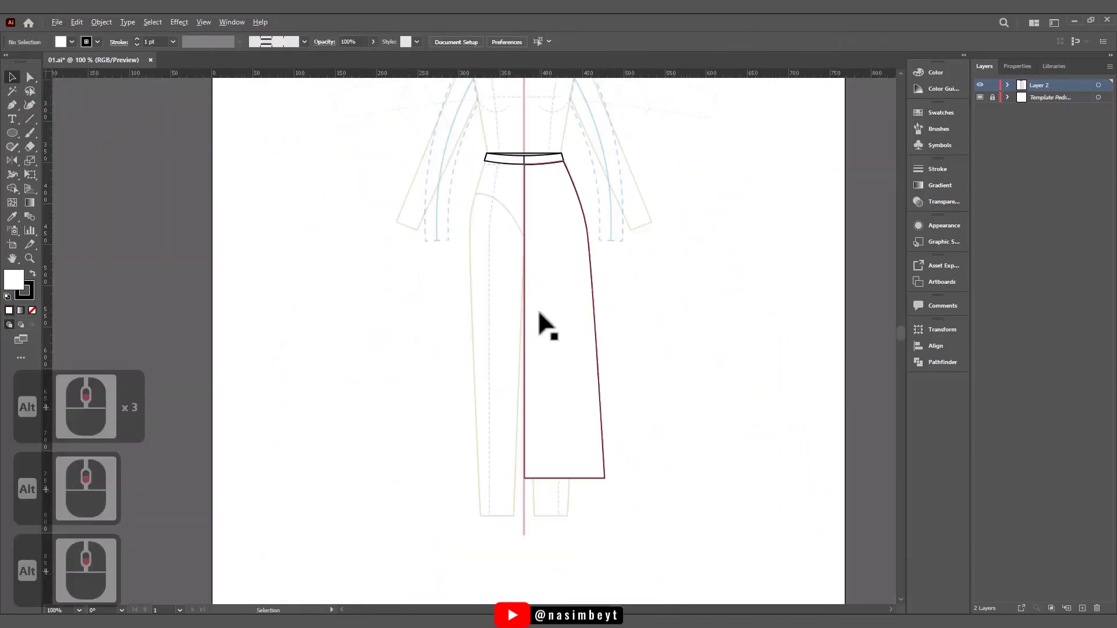
pyautogui.scroll(1, 532, 308)
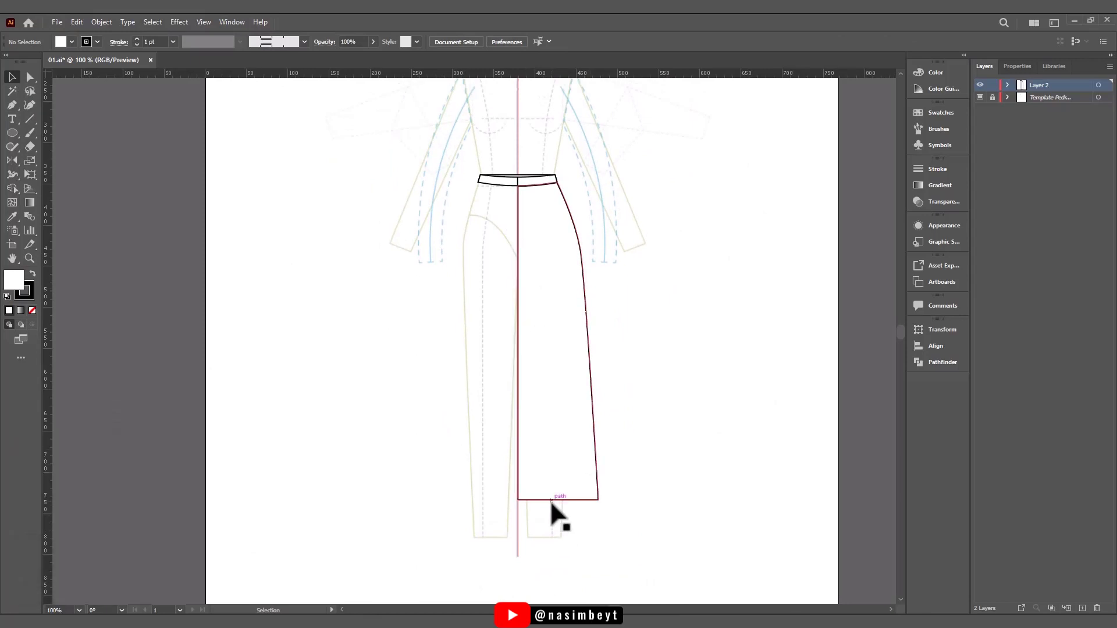
# - Add two anchor points along the right half's hem and bend the hem into a soft wave
pyautogui.scroll(3, 550, 500)
pyautogui.click(614, 469)
pyautogui.click(520, 468)
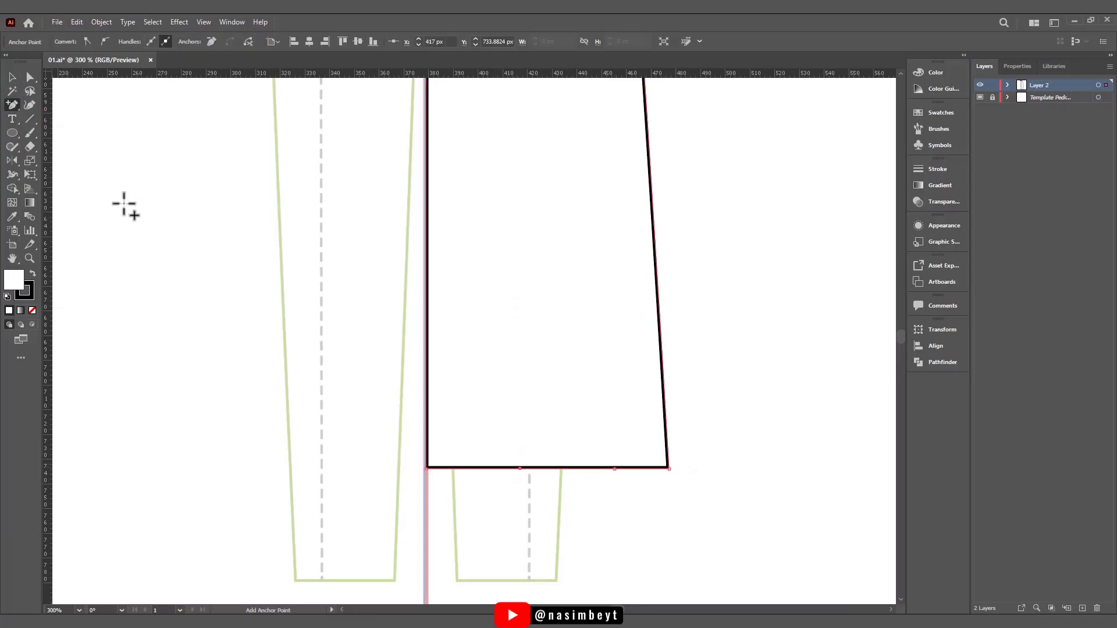
pyautogui.rightClick(12, 106)
pyautogui.click(58, 150)
pyautogui.moveTo(520, 468); pyautogui.dragTo(511, 480)
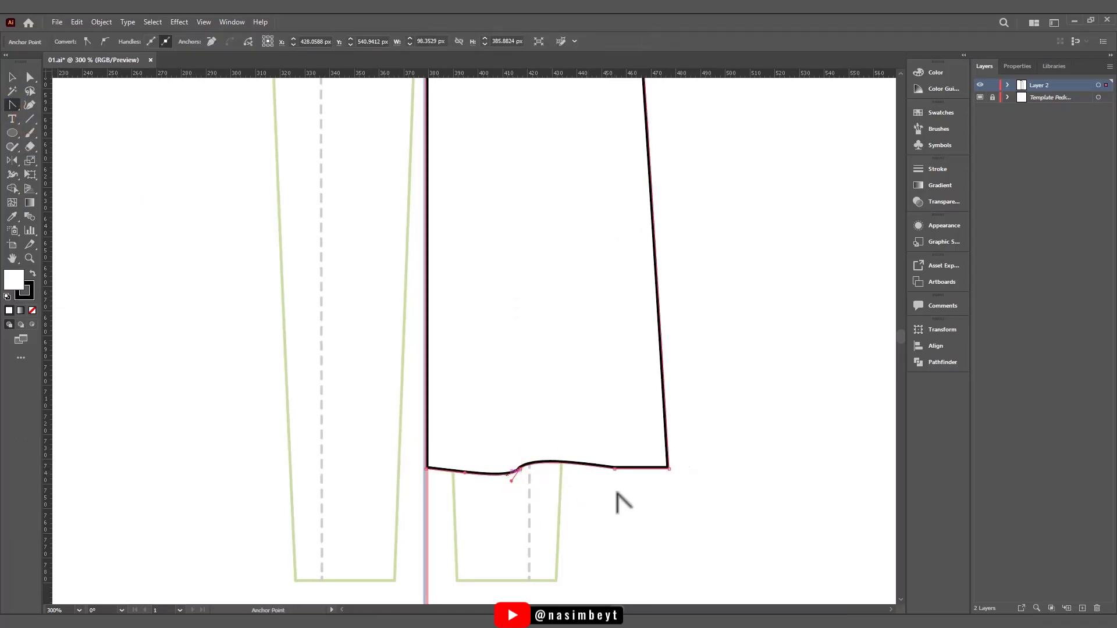
# - Duplicate the right half in place, then lock and hide the upper copy, leaving the lower one unlocked
pyautogui.click(12, 76)
pyautogui.click(667, 403)
pyautogui.hotkey('ctrl', 'c')
pyautogui.hotkey('ctrl', 'f')
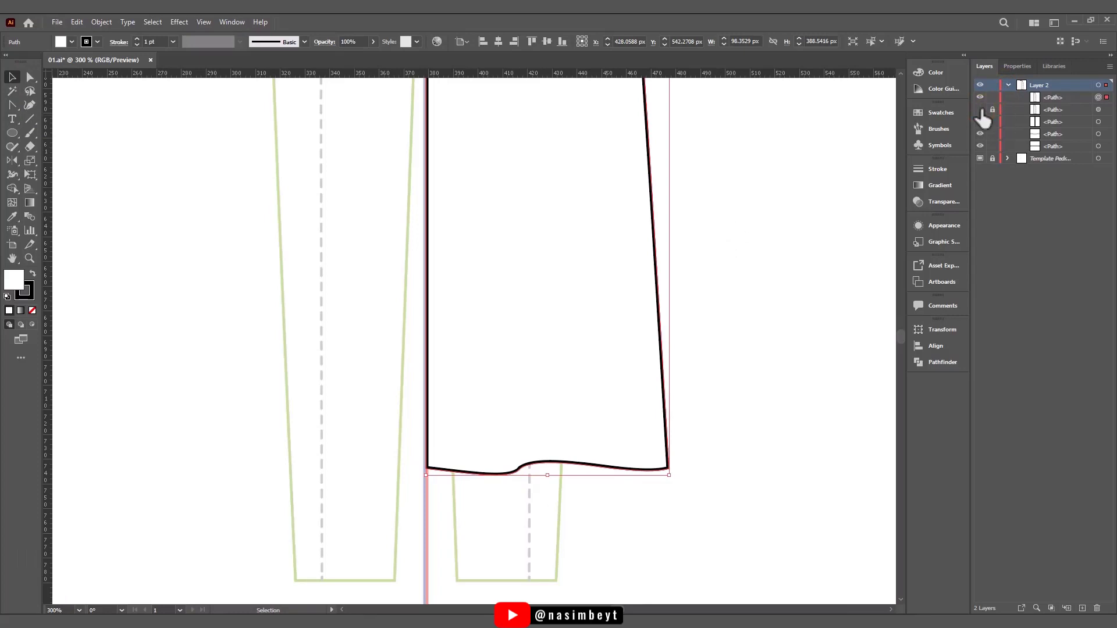
pyautogui.scroll(-3, 661, 260)
pyautogui.moveTo(614, 227); pyautogui.dragTo(603, 375)
pyautogui.scroll(1, 608, 371)
pyautogui.click(993, 109)
pyautogui.click(993, 97)
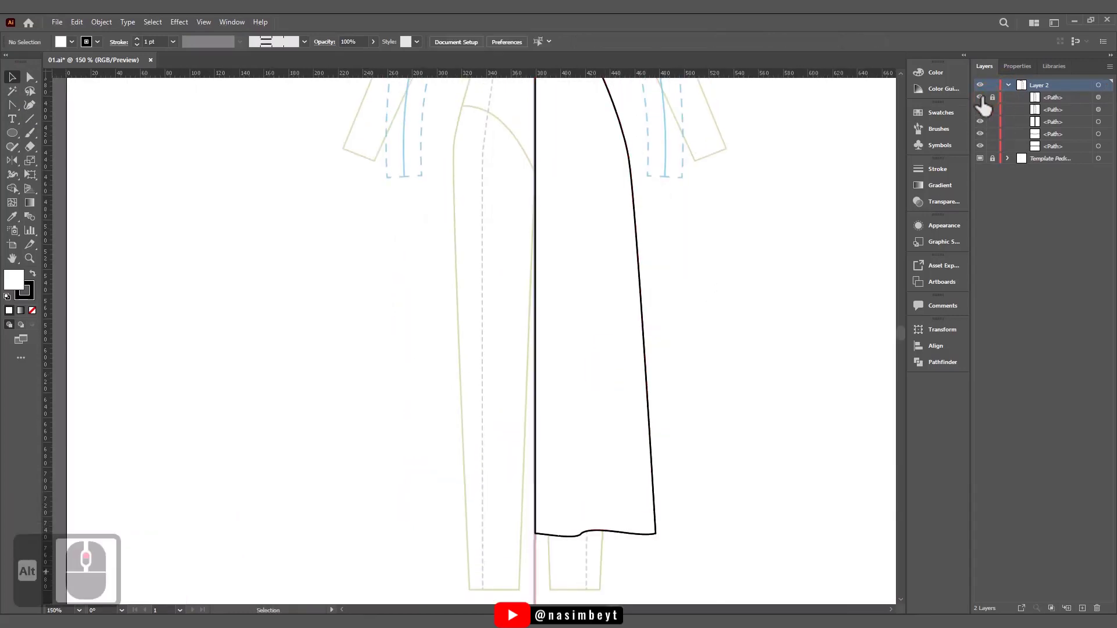
pyautogui.click(980, 98)
pyautogui.click(637, 241)
pyautogui.click(182, 218)
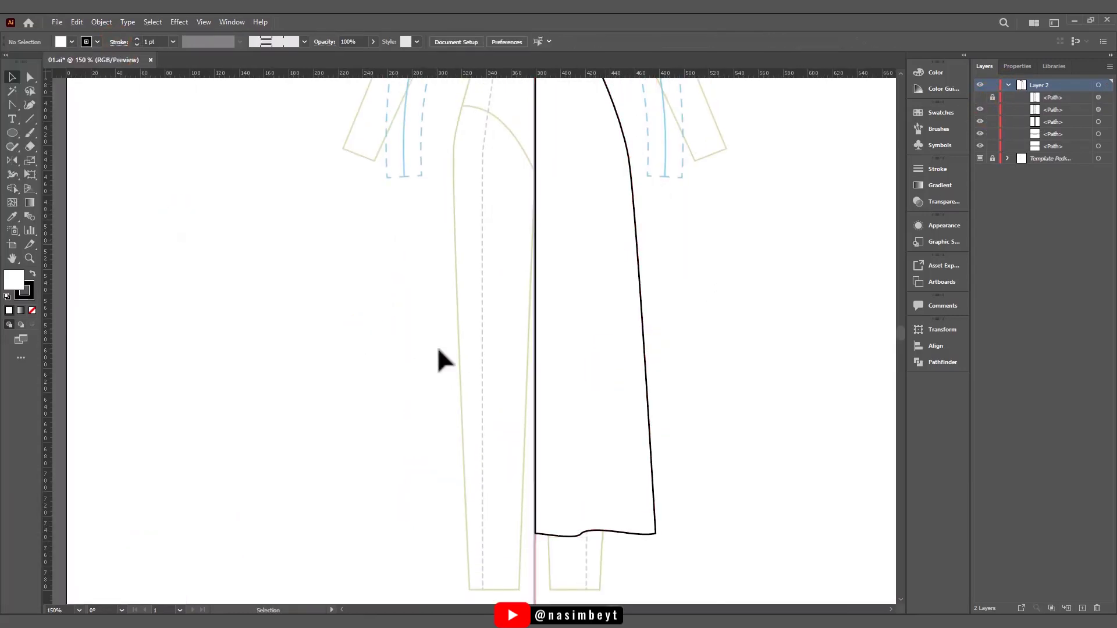
pyautogui.moveTo(438, 349); pyautogui.dragTo(429, 373)
pyautogui.keyDown('alt'); pyautogui.click(526, 289); pyautogui.keyUp('alt')
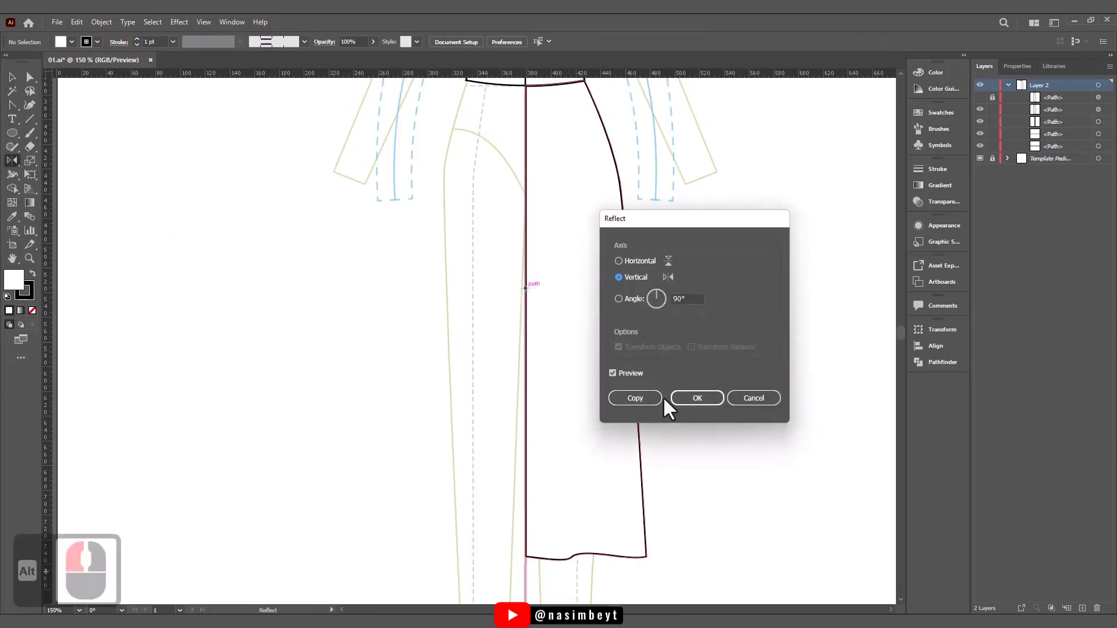
pyautogui.click(753, 398)
# - Reflect a copy of the right half vertically across the centre line to make the left half
pyautogui.click(12, 77)
pyautogui.click(528, 311)
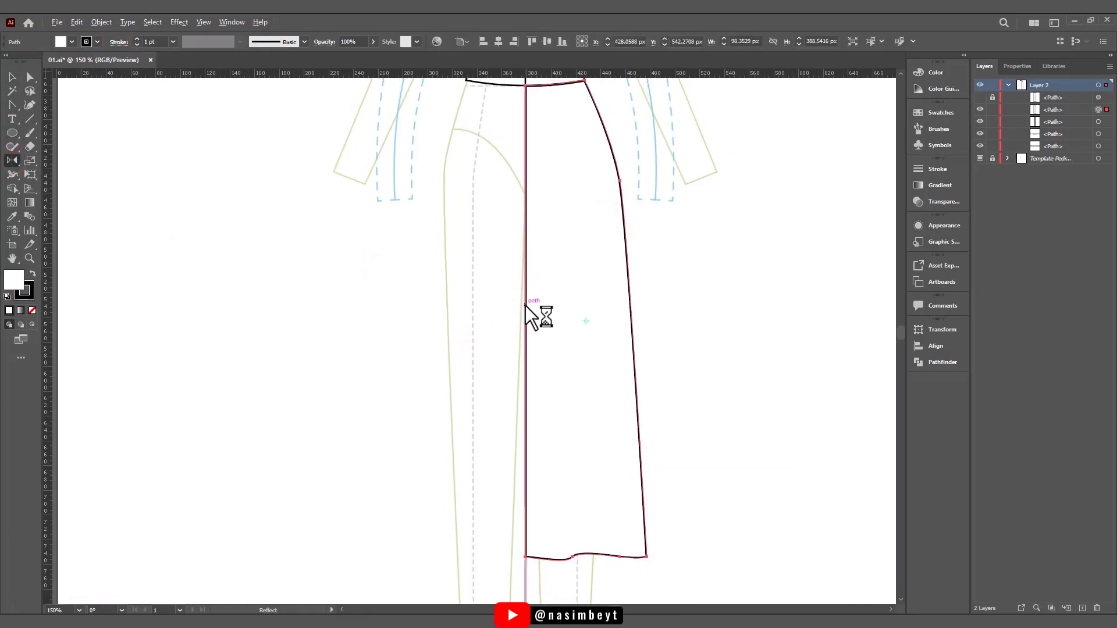
pyautogui.keyDown('alt'); pyautogui.click(526, 306); pyautogui.keyUp('alt')
pyautogui.click(644, 398)
# - Shift the left half's centre edge about 5 px to the right so it overlaps the right half
pyautogui.click(29, 77)
pyautogui.click(394, 259)
pyautogui.click(525, 306)
pyautogui.moveTo(525, 478); pyautogui.dragTo(531, 478)
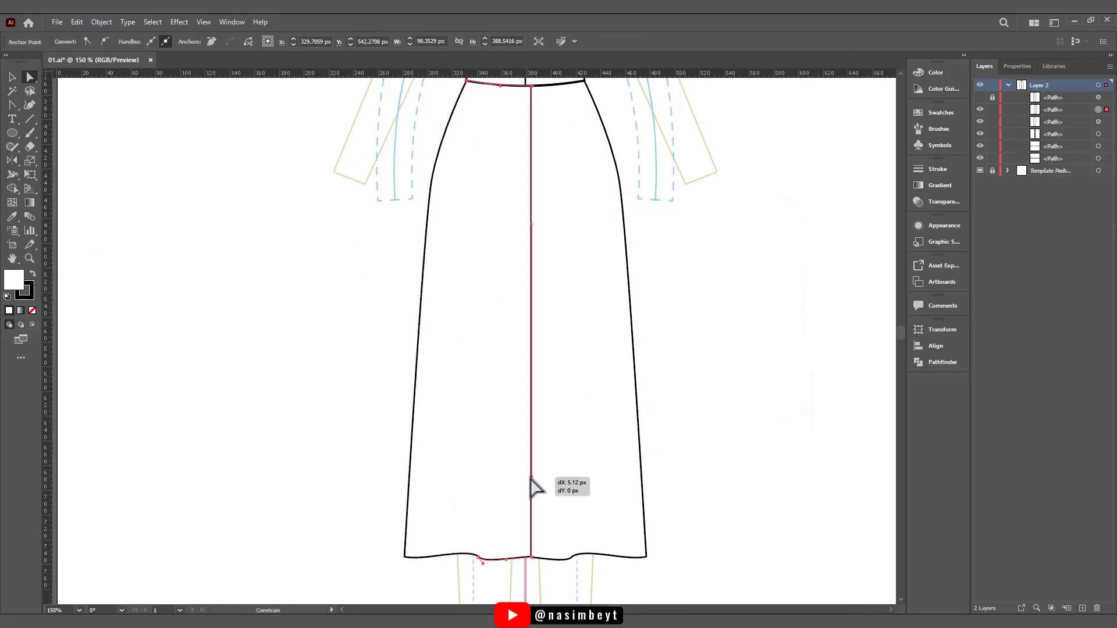
# - Unite the two overlapping halves into one full garment shape
pyautogui.click(12, 77)
pyautogui.moveTo(412, 252); pyautogui.dragTo(561, 340)
pyautogui.click(935, 362)
pyautogui.click(782, 356)
pyautogui.click(699, 372)
pyautogui.click(590, 386)
# - Fill the united shape with the grey sampled from inside the waistband, and show the hidden right half again
pyautogui.scroll(1, 495, 352)
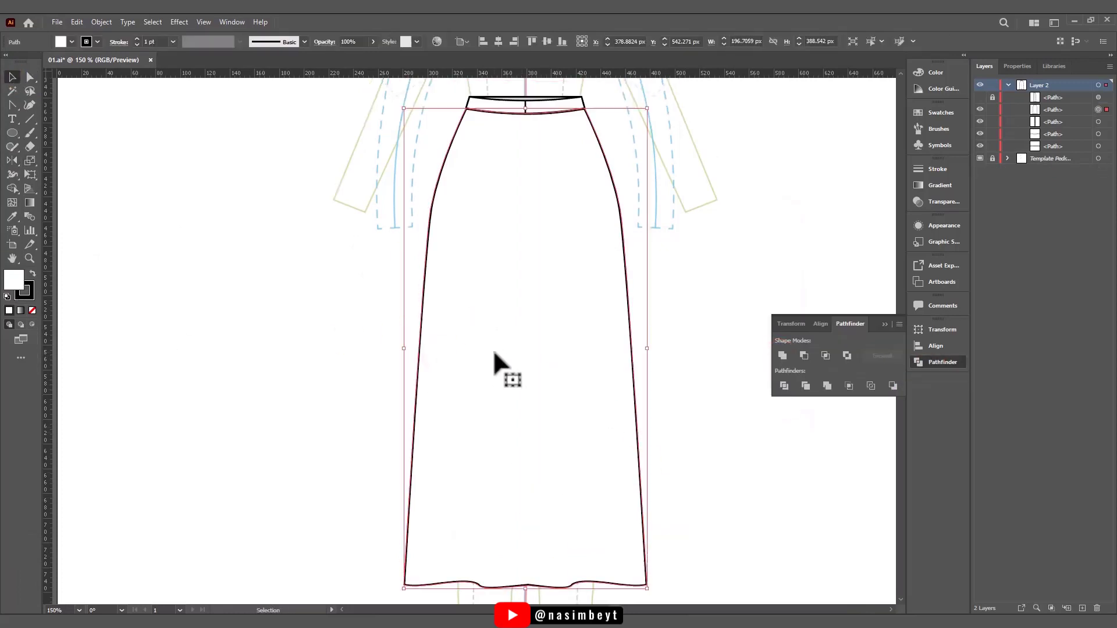
pyautogui.press('i')
pyautogui.click(529, 99)
pyautogui.press('v')
pyautogui.click(981, 98)
pyautogui.click(673, 296)
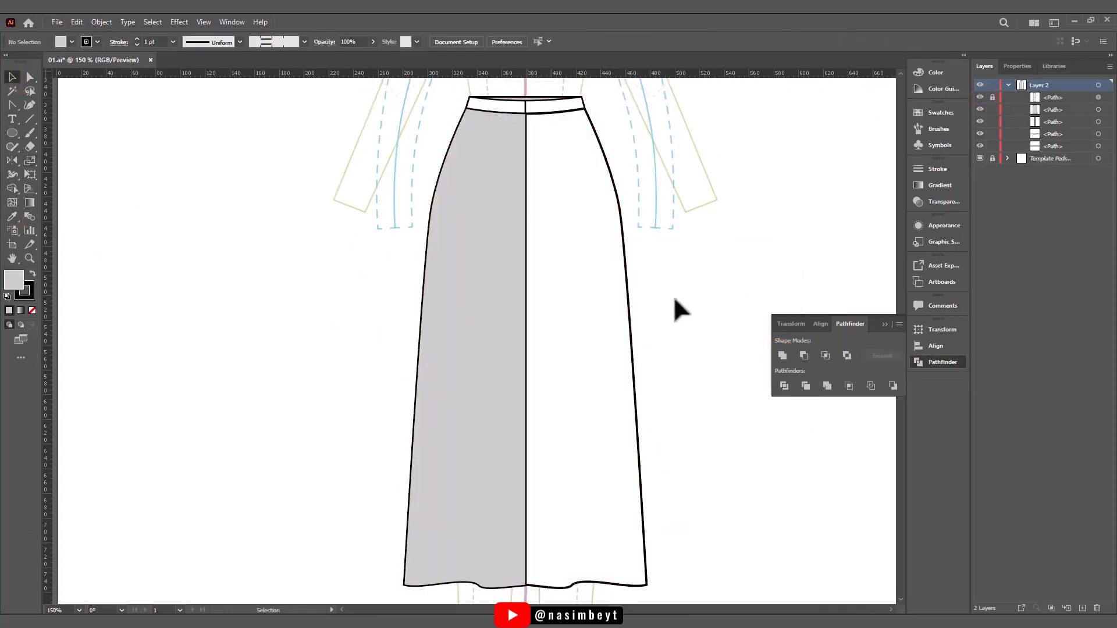
# - Lock the grey full shape and unlock the white right half in front of it
pyautogui.click(993, 109)
pyautogui.click(993, 97)
pyautogui.click(885, 324)
# - Add anchor points to the white half's hem and centre edge, and pull the centre-edge point out to about X 361.47 px, Y 443.06 px
pyautogui.press('a')
pyautogui.rightClick(13, 106)
pyautogui.click(55, 119)
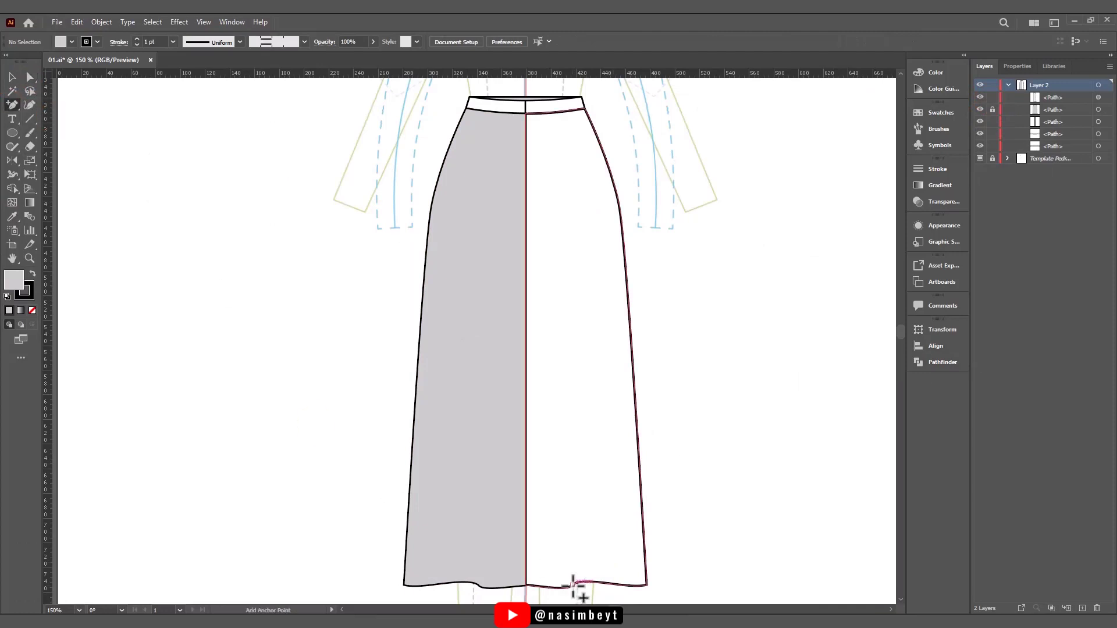
pyautogui.click(570, 584)
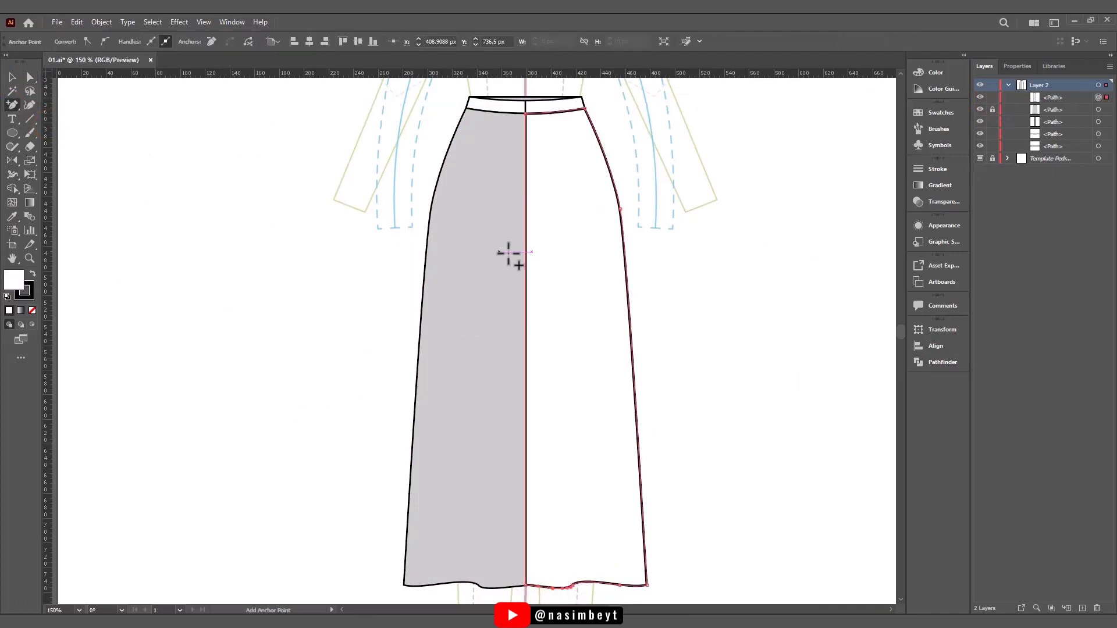
pyautogui.moveTo(527, 232); pyautogui.dragTo(504, 226)
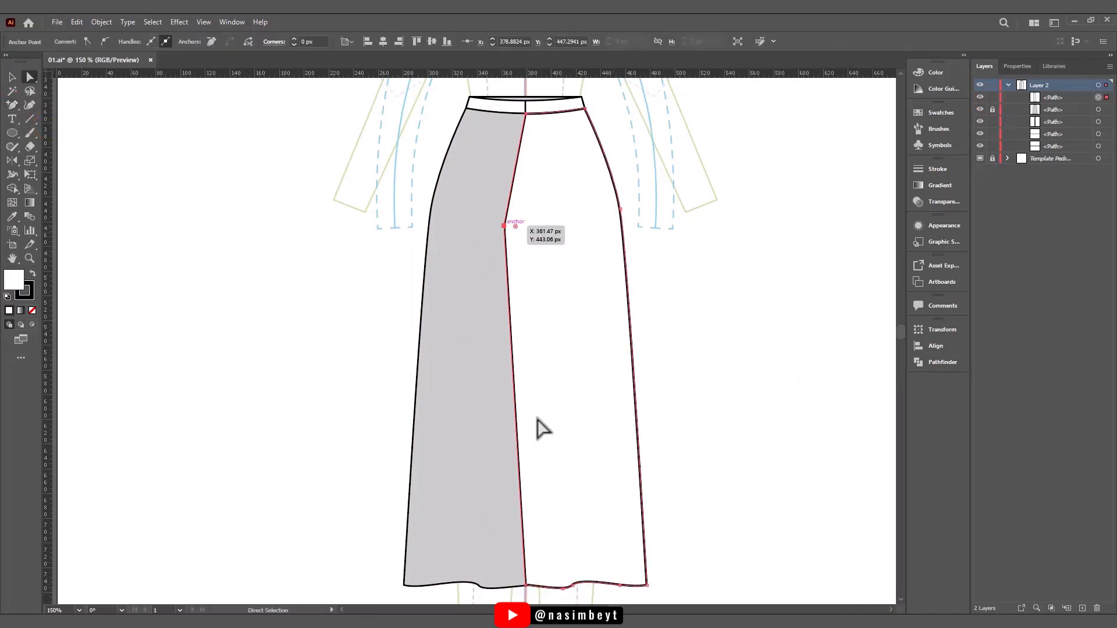
pyautogui.click(526, 586)
pyautogui.press('Delete')
pyautogui.hotkey('ctrl', 'z')
# - Remove the white half's lower centre corner anchor so its inner edge slants to the next hem point
pyautogui.rightClick(14, 106)
pyautogui.click(58, 133)
pyautogui.click(525, 586)
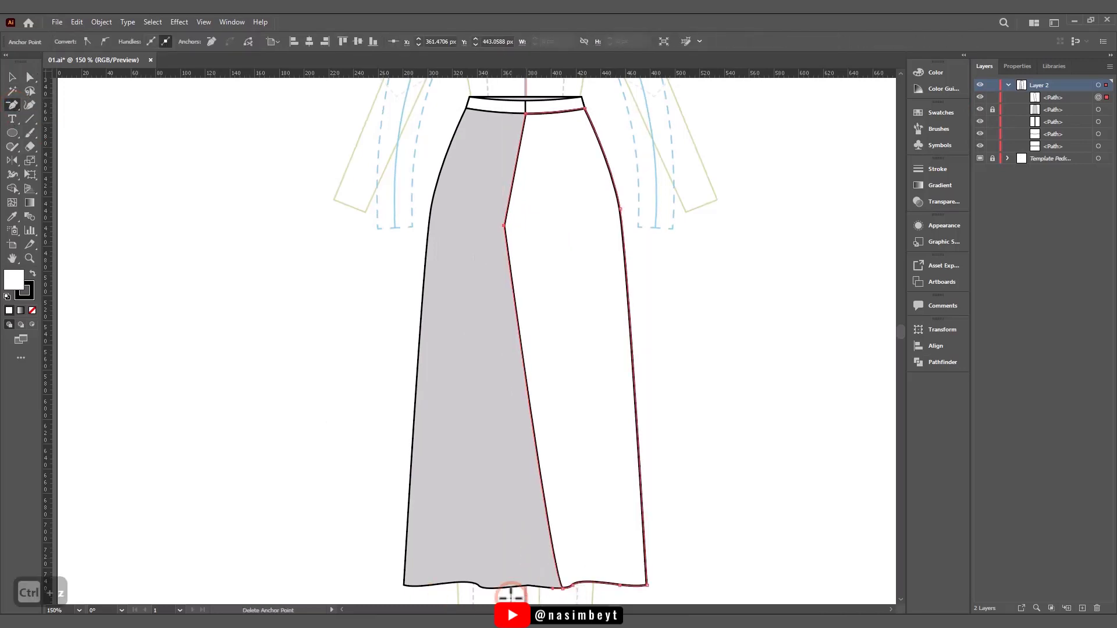
# - Lower the protruding crotch point to about Y 460.94 px and curve the white half's inner edge above and below it
pyautogui.rightClick(16, 106)
pyautogui.click(64, 147)
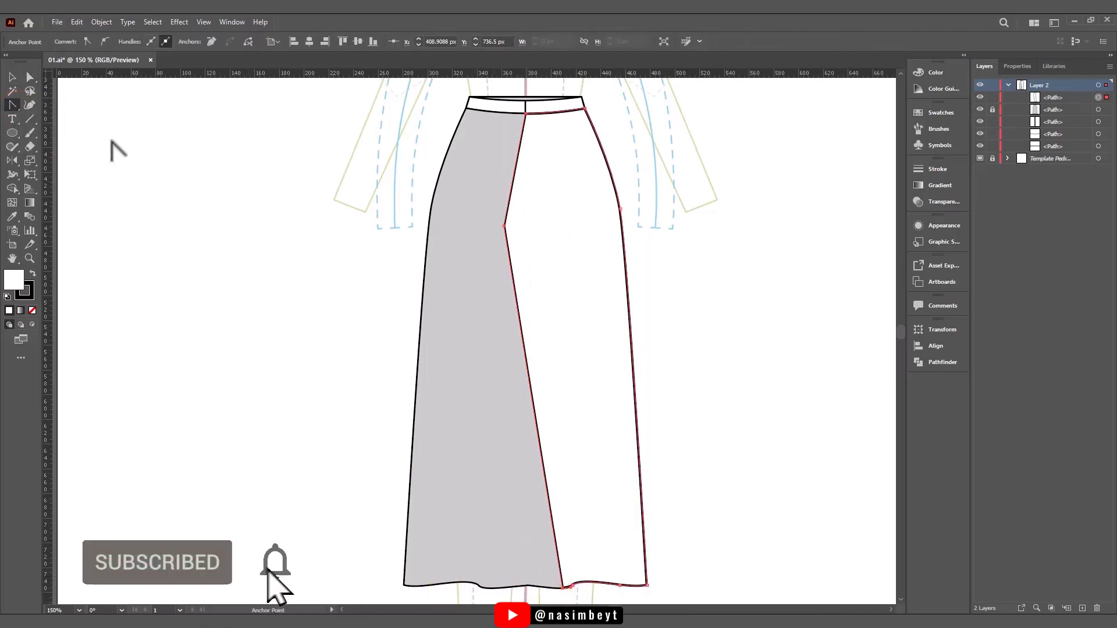
pyautogui.moveTo(504, 226)
pyautogui.mouseDown()
pyautogui.moveTo(517, 267)
pyautogui.moveTo(503, 228)
pyautogui.moveTo(504, 249)
pyautogui.moveTo(519, 231)
pyautogui.mouseUp()
pyautogui.click(31, 78)
pyautogui.click(13, 105)
pyautogui.click(521, 295)
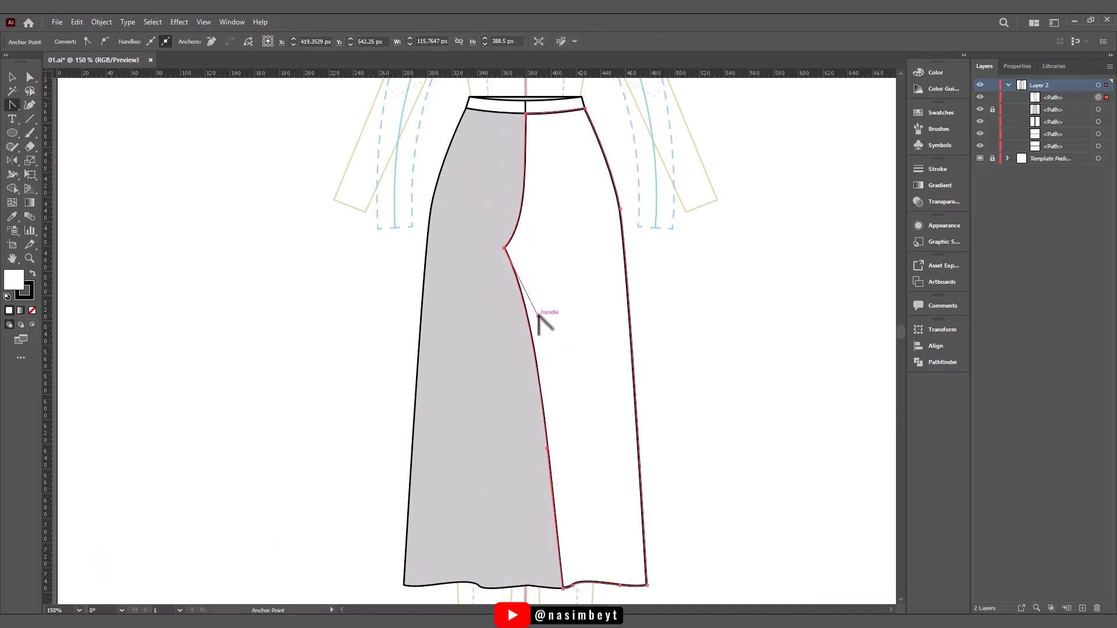
# - Copy the white half's curved inner edge in place, remove the copy's fill, and nudge it slightly right as a stitch line
pyautogui.click(30, 78)
pyautogui.click(598, 342)
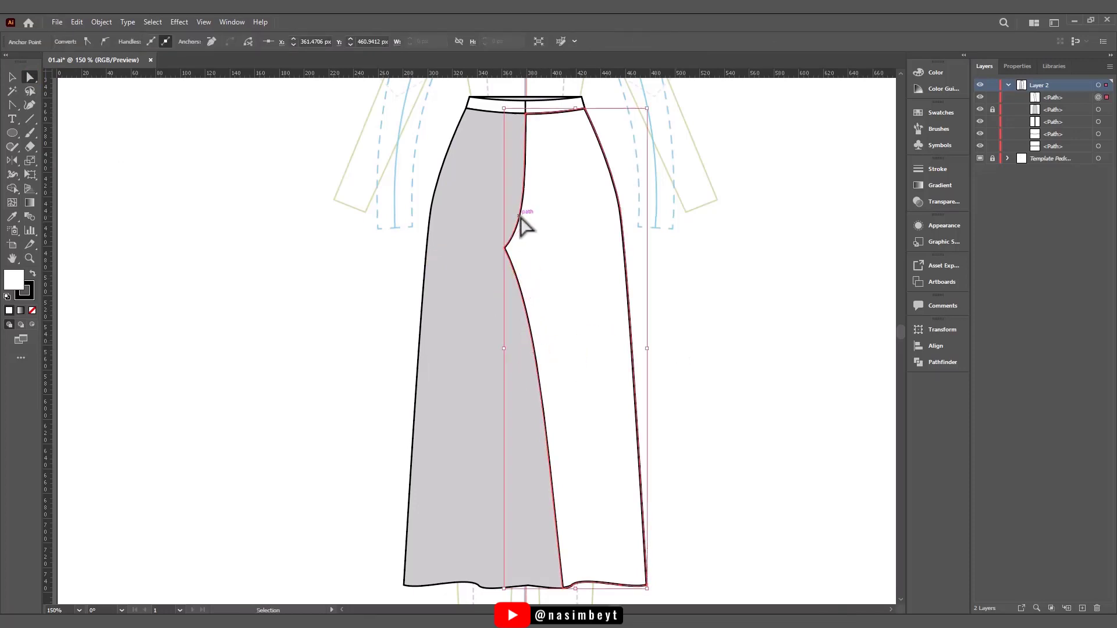
pyautogui.hotkey('ctrl', 'c')
pyautogui.hotkey('ctrl', 'f')
pyautogui.press('/')
pyautogui.press('Right')
pyautogui.press('Right')
pyautogui.press('Right')
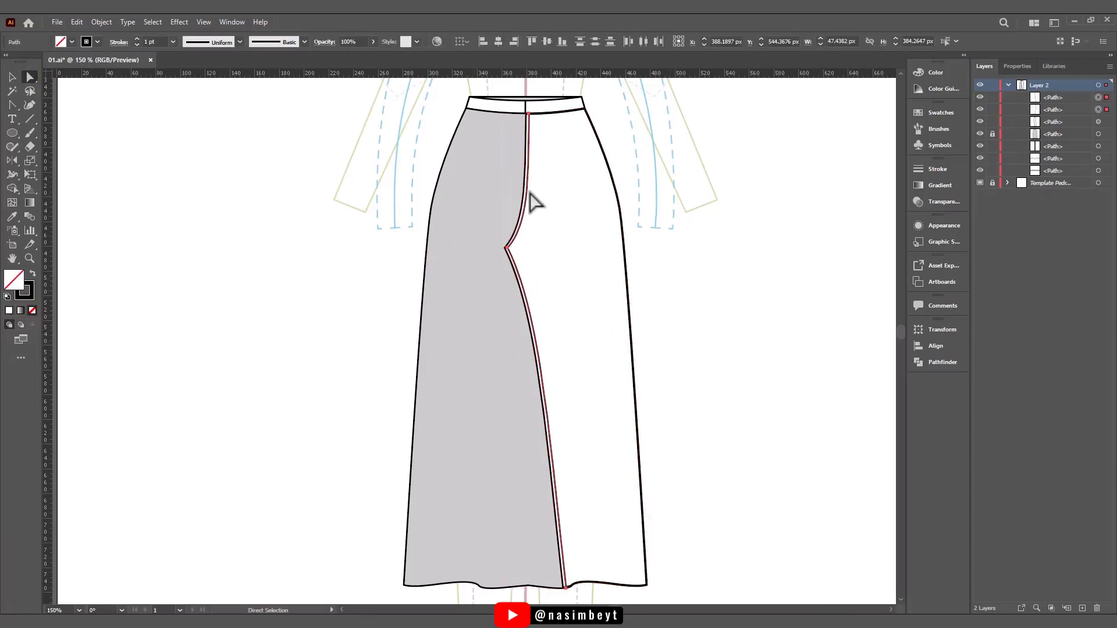
# - Apply the double-dashed stitching pattern brush to the offset inner-edge line
pyautogui.click(939, 129)
pyautogui.click(832, 208)
pyautogui.scroll(3, 597, 285)
# - Join the two stitch segments at the crotch corner into one continuous path
pyautogui.click(599, 234)
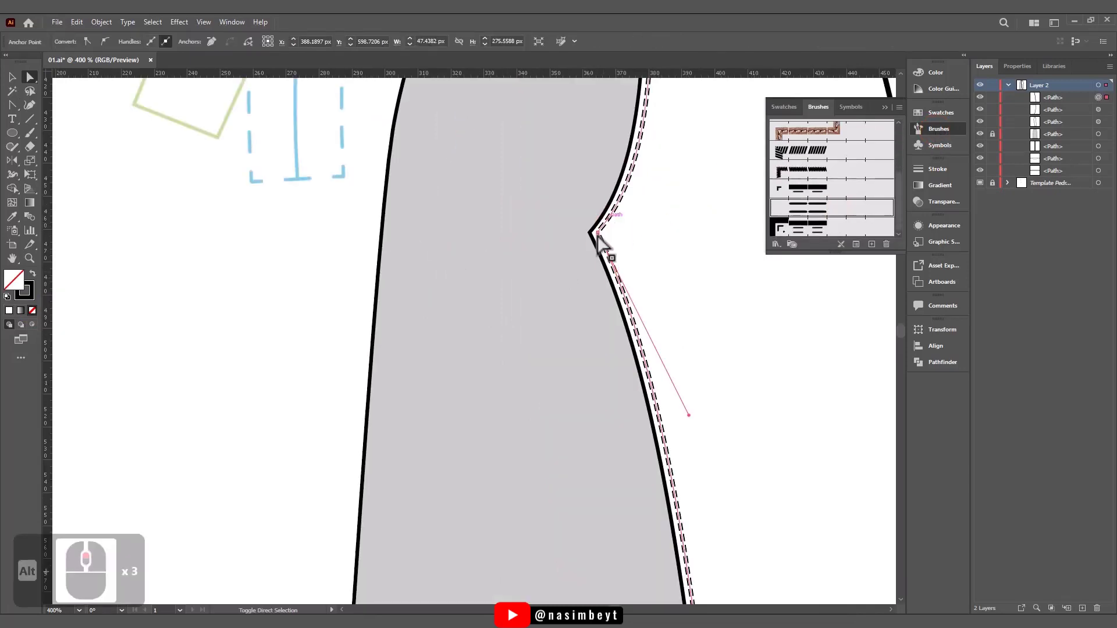
pyautogui.click(686, 211)
pyautogui.moveTo(585, 205)
pyautogui.mouseDown()
pyautogui.moveTo(608, 246)
pyautogui.moveTo(563, 257)
pyautogui.mouseUp()
pyautogui.hotkey('ctrl', 'j')
pyautogui.click(12, 77)
pyautogui.click(119, 41)
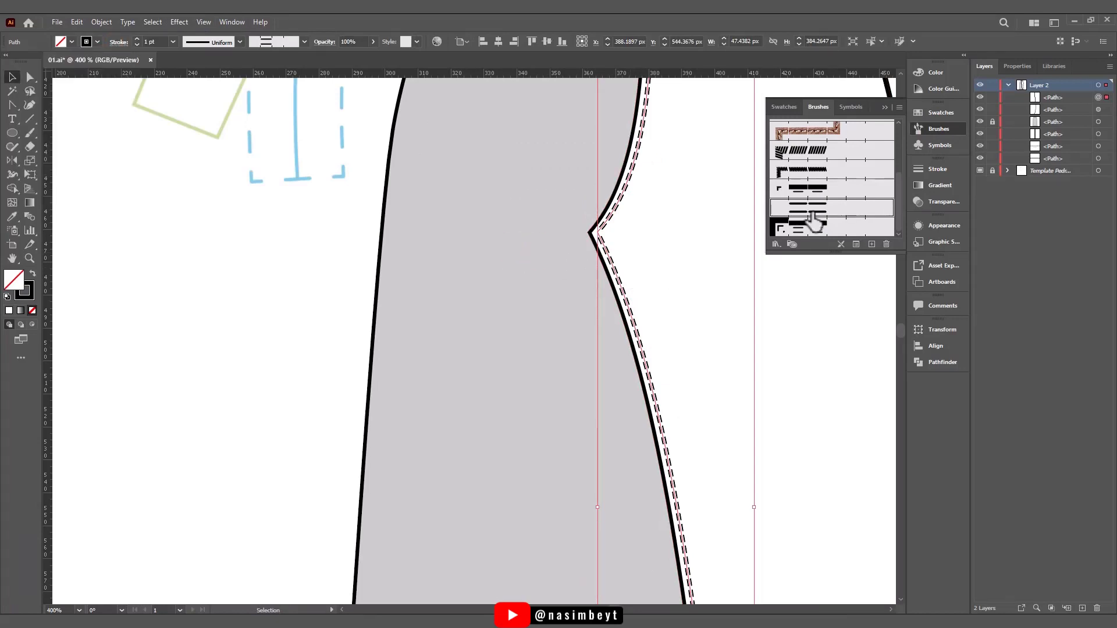
# - Add an outer corner tile to the stitching brush Pattern Brush 4
pyautogui.doubleClick(830, 210)
pyautogui.click(411, 257)
pyautogui.click(326, 360)
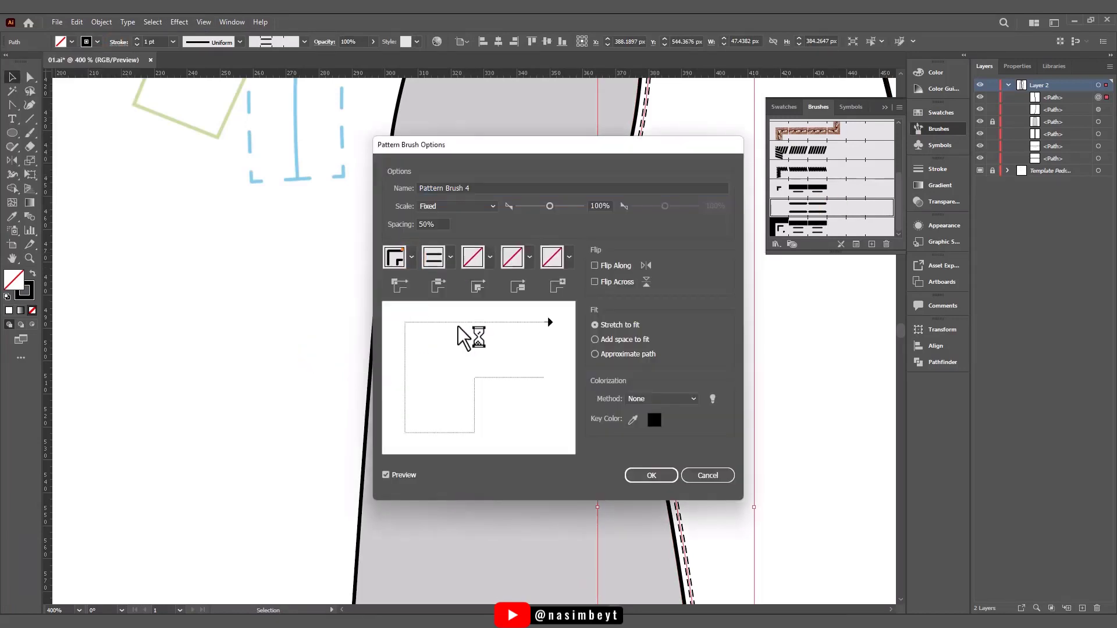
pyautogui.click(644, 477)
pyautogui.click(559, 345)
pyautogui.scroll(-3, 627, 268)
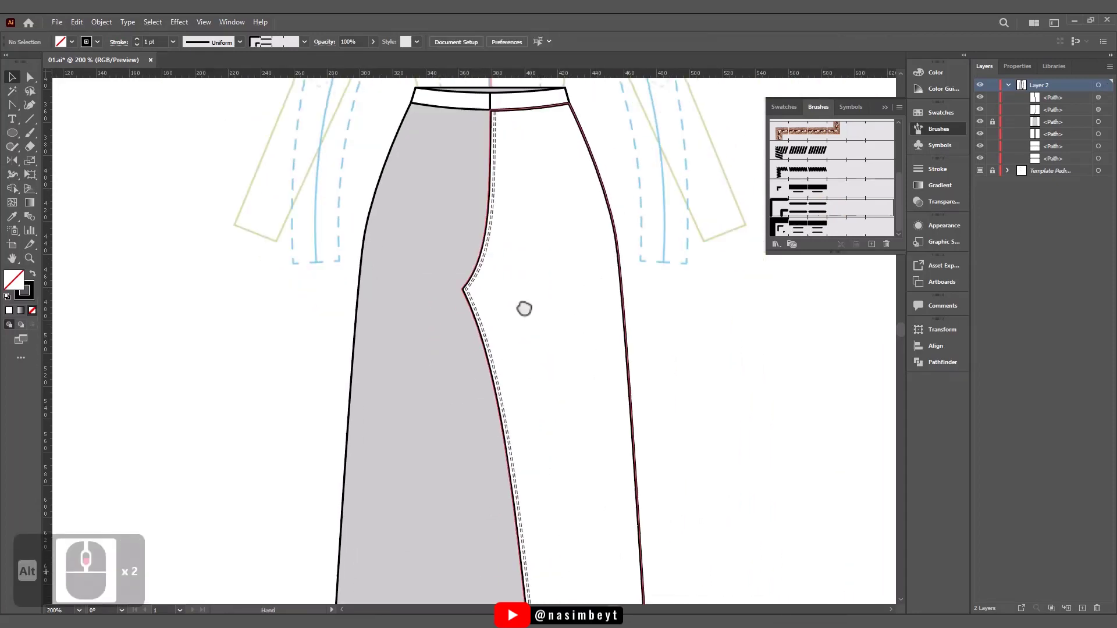
# - Draw a J-shaped fly line from the waistband curving back to the centre edge, and apply the double-dashed stitching brush to it
pyautogui.click(12, 104)
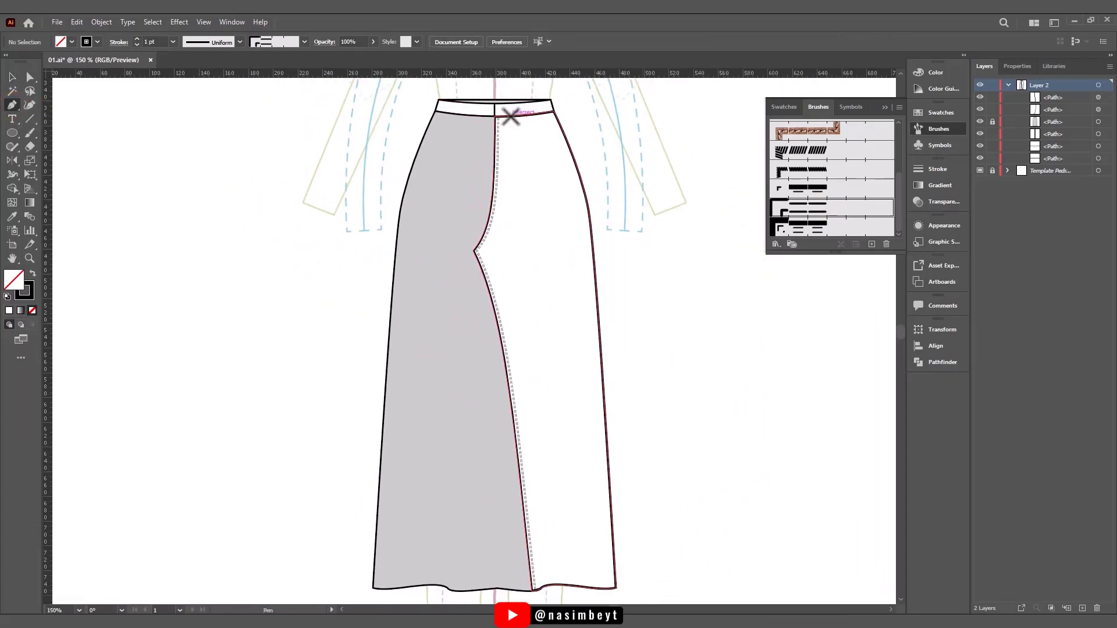
pyautogui.click(510, 116)
pyautogui.click(509, 182)
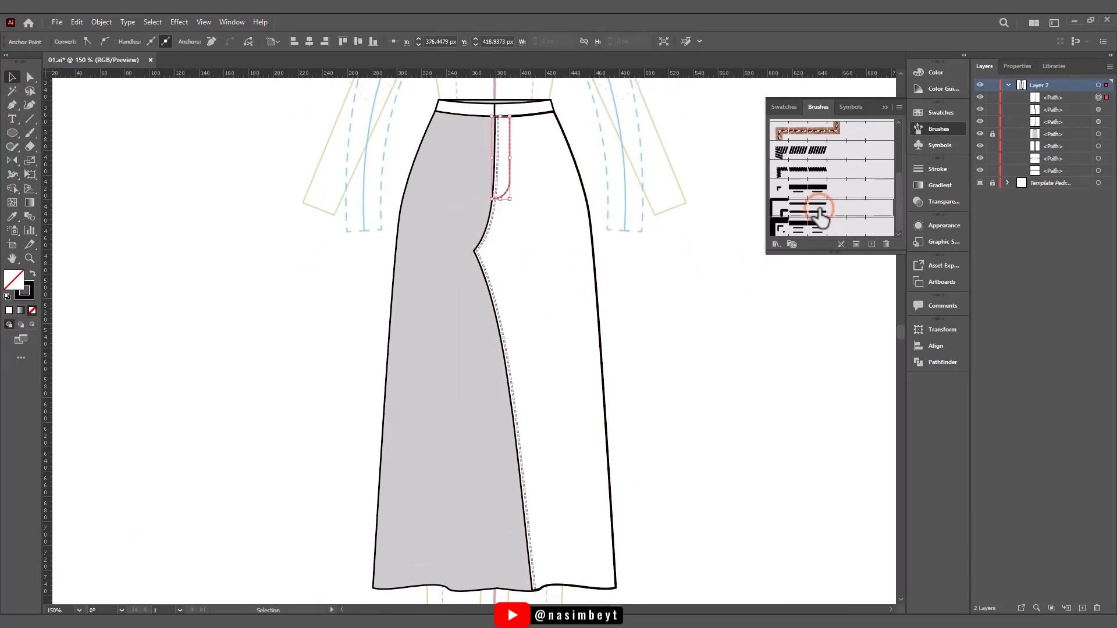
pyautogui.click(652, 204)
pyautogui.scroll(3, 502, 183)
pyautogui.scroll(-2, 605, 177)
pyautogui.moveTo(605, 177); pyautogui.dragTo(539, 217)
pyautogui.scroll(-1, 631, 234)
pyautogui.moveTo(671, 236); pyautogui.dragTo(625, 196)
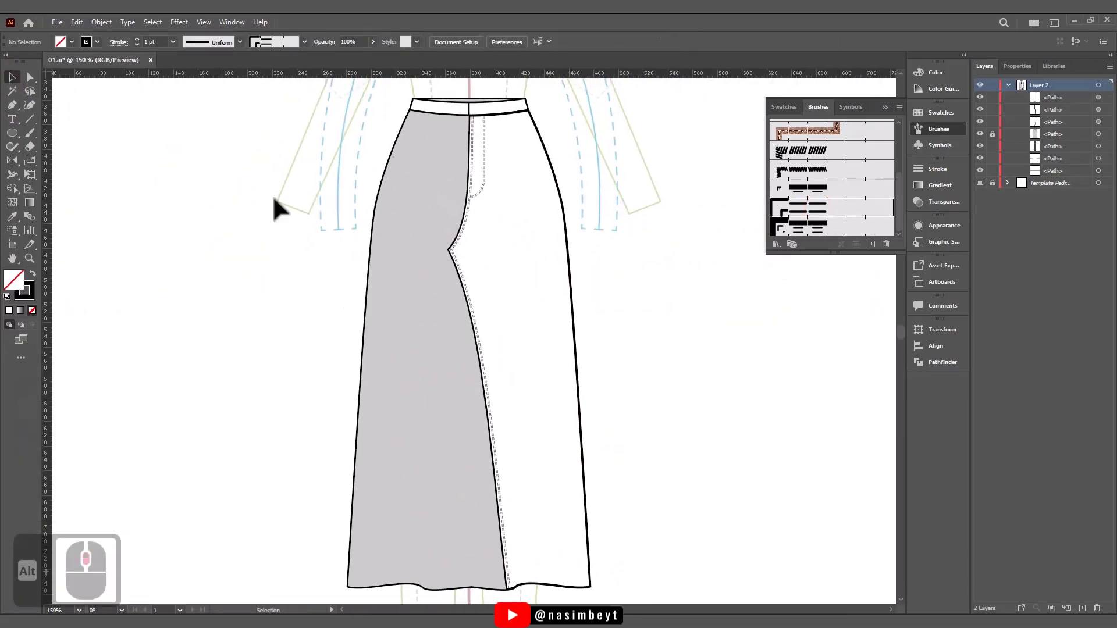
# - Copy the white half's outer side edge in place without fill and nudge the copy inward as a parallel side line
pyautogui.press('a')
pyautogui.click(576, 348)
pyautogui.hotkey('ctrl', 'c')
pyautogui.hotkey('ctrl', 'f')
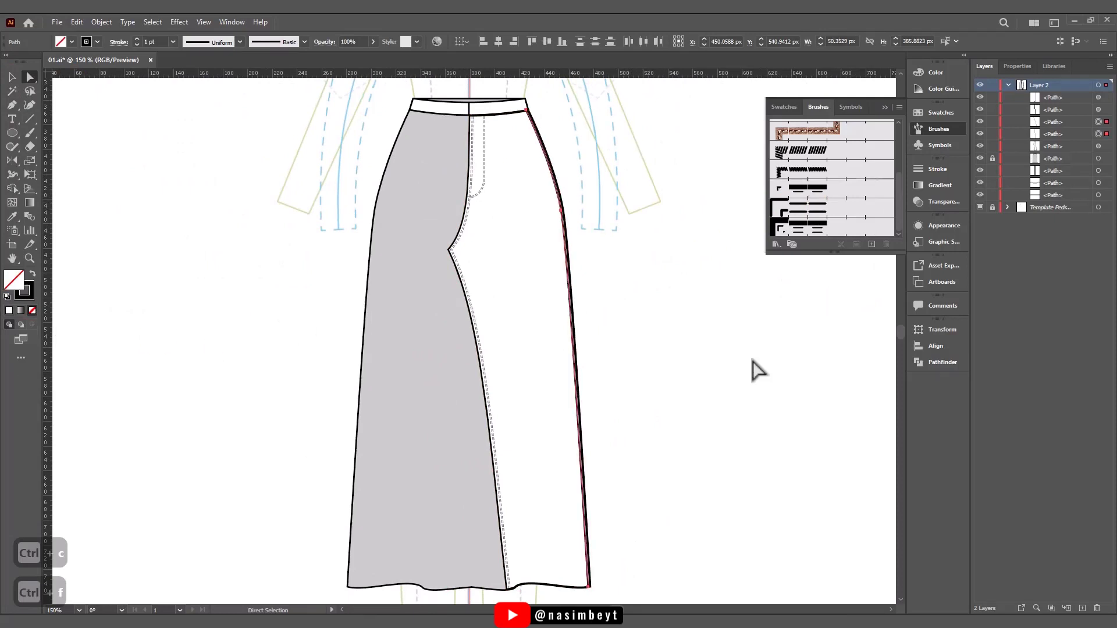
pyautogui.press('Left')
pyautogui.press('Left')
pyautogui.press('Left')
# - Copy the upper outer side edge, set it between the two side lines, and apply the double-dashed stitching brush
pyautogui.click(553, 167)
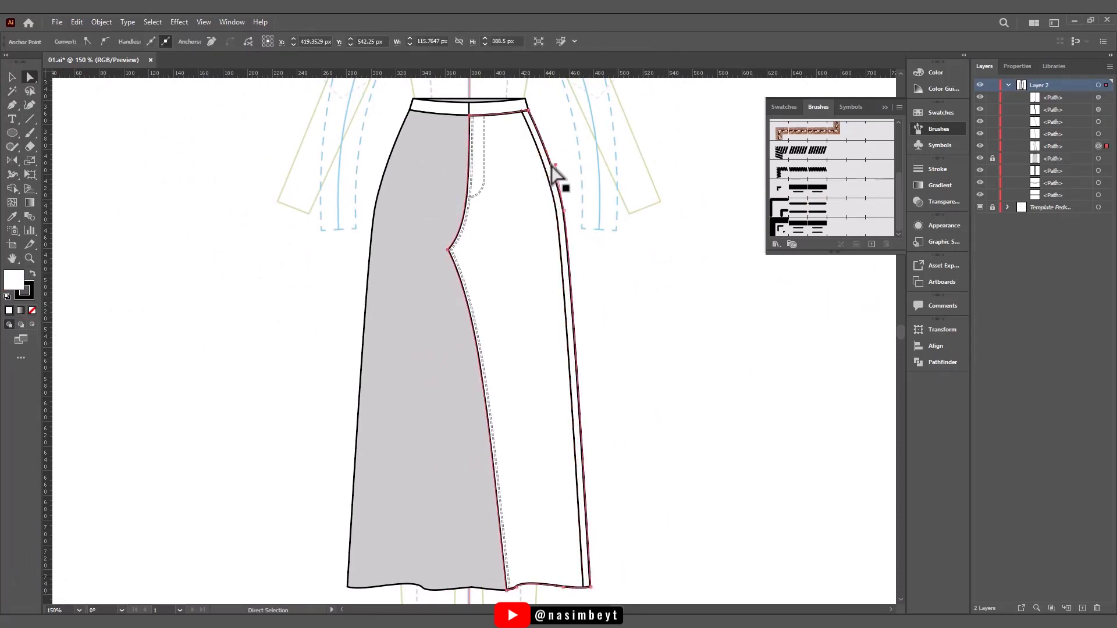
pyautogui.hotkey('ctrl', 'c')
pyautogui.hotkey('ctrl', 'f')
pyautogui.click(809, 208)
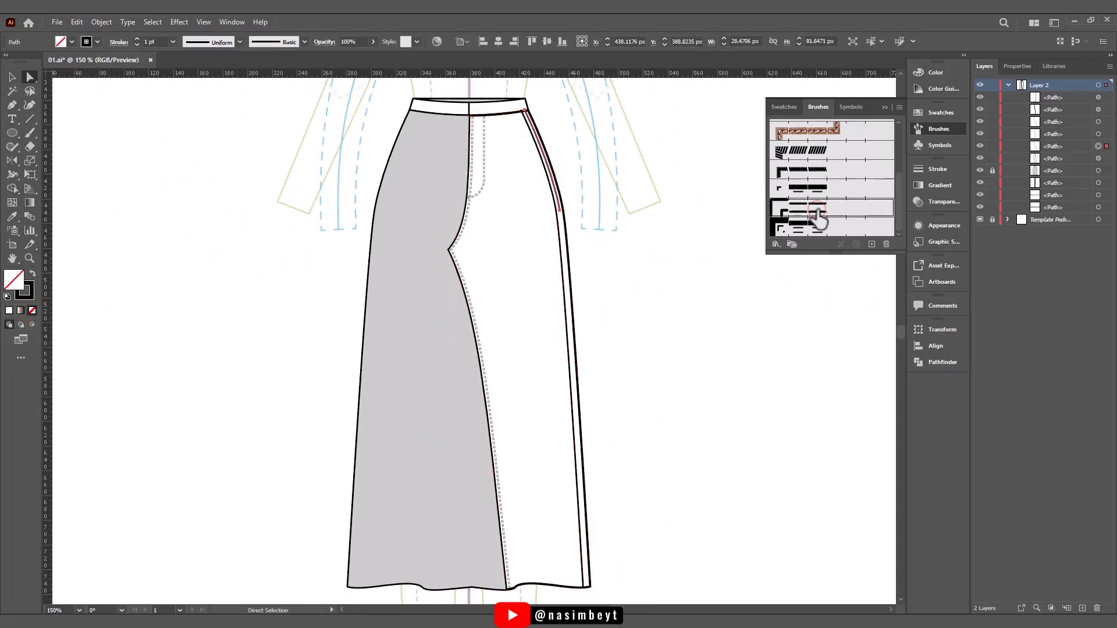
pyautogui.click(568, 169)
pyautogui.moveTo(576, 141); pyautogui.dragTo(588, 164)
pyautogui.keyDown('alt'); pyautogui.scroll(3, 588, 164); pyautogui.keyUp('alt')
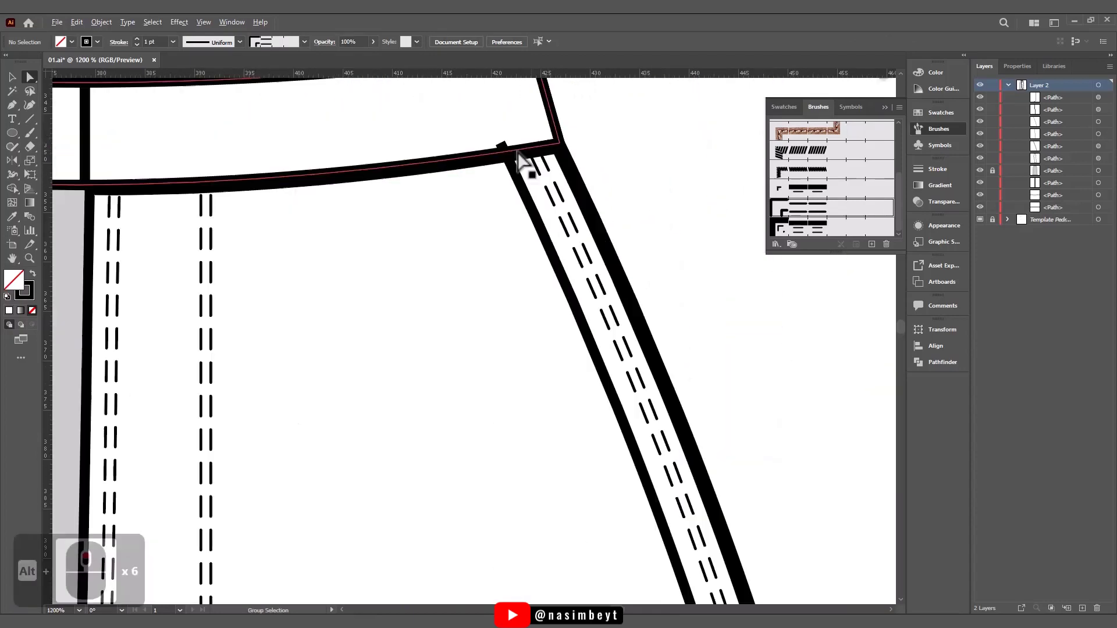
# - Give all the trouser paths, from waistband to hem, round stroke corner joins
pyautogui.keyDown('alt'); pyautogui.scroll(-10, 643, 192); pyautogui.keyUp('alt')
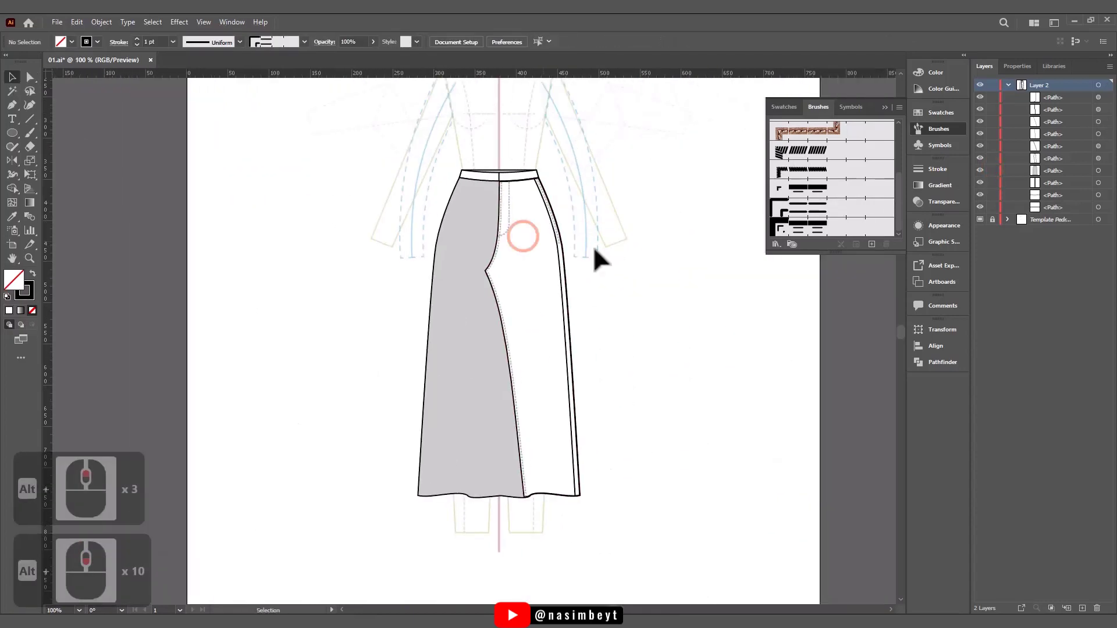
pyautogui.moveTo(360, 145); pyautogui.dragTo(617, 542)
pyautogui.click(117, 42)
pyautogui.click(55, 84)
pyautogui.click(347, 273)
# - Shift the upper end of the inner side line down so it meets the waistband's lower edge without protruding
pyautogui.keyDown('alt'); pyautogui.scroll(4, 504, 505); pyautogui.keyUp('alt')
pyautogui.moveTo(524, 110); pyautogui.dragTo(507, 582)
pyautogui.moveTo(453, 87)
pyautogui.mouseDown()
pyautogui.moveTo(436, 438)
pyautogui.moveTo(423, 507)
pyautogui.mouseUp()
pyautogui.keyDown('alt'); pyautogui.scroll(5, 583, 190); pyautogui.keyUp('alt')
pyautogui.press('a')
pyautogui.moveTo(539, 178); pyautogui.dragTo(547, 192)
pyautogui.click(664, 268)
pyautogui.keyDown('alt'); pyautogui.scroll(-5, 653, 277); pyautogui.keyUp('alt')
pyautogui.moveTo(649, 362); pyautogui.dragTo(625, 290)
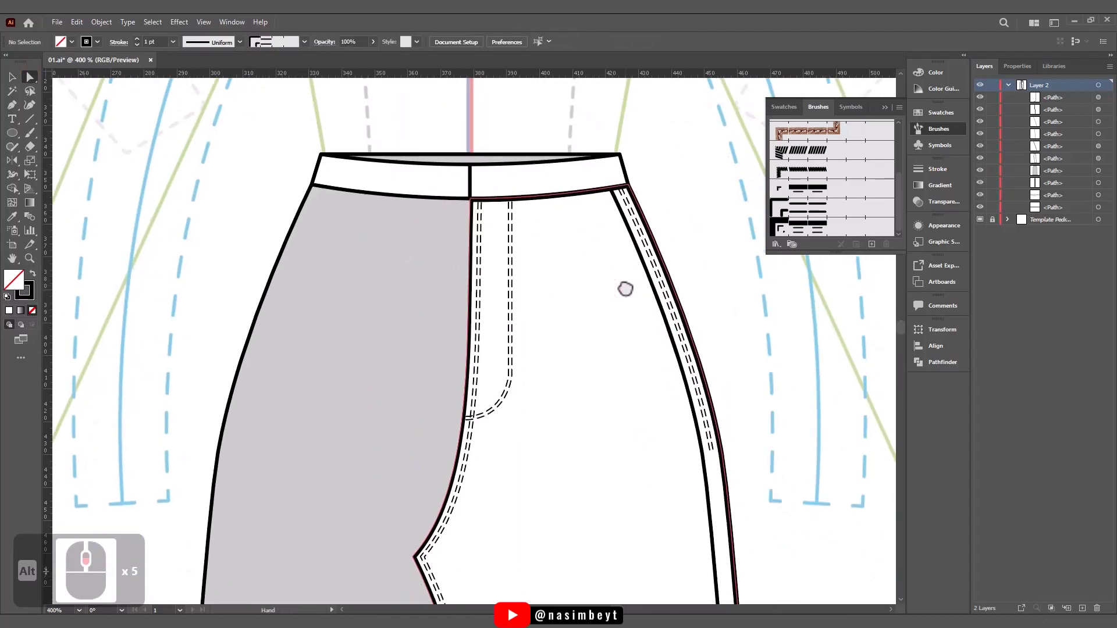
# - Copy the waistband's curved upper and lower edges and paste them in place in front
pyautogui.click(550, 163)
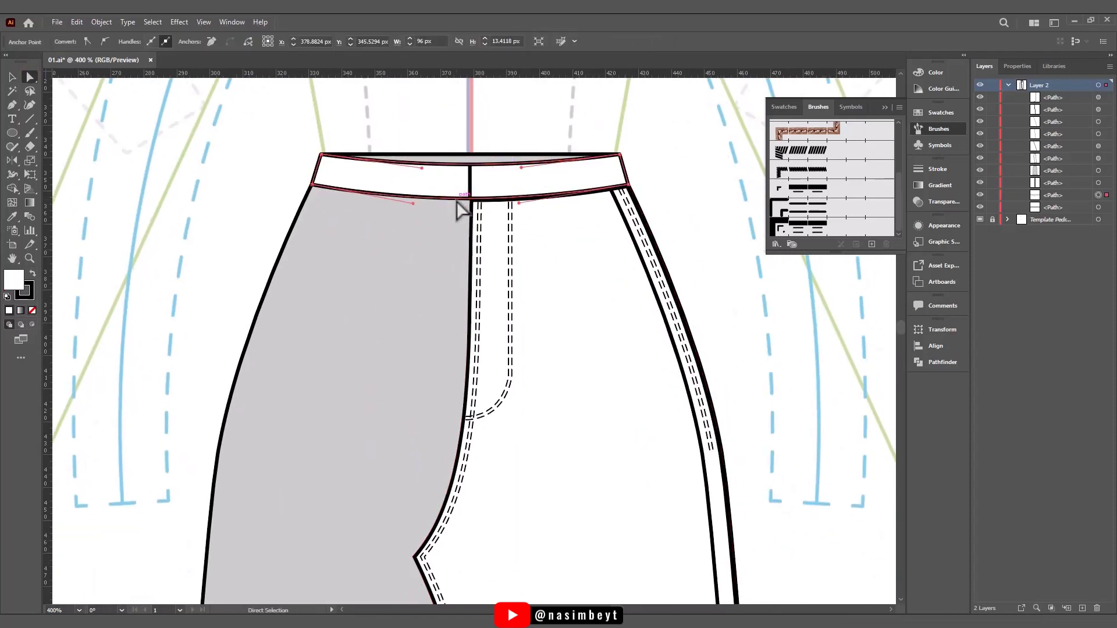
pyautogui.hotkey('ctrl', 'c')
pyautogui.hotkey('ctrl', 'f')
# - Try a dashed stitching brush on the copied waistband edges and undo it
pyautogui.click(700, 240)
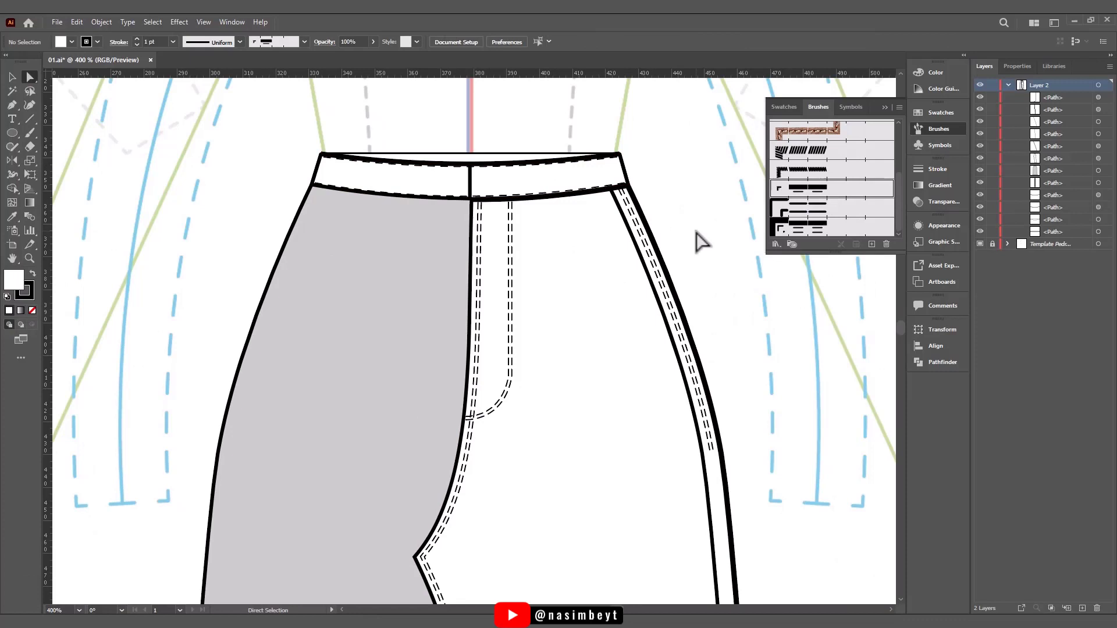
pyautogui.click(455, 196)
pyautogui.keyDown('shift'); pyautogui.click(483, 168); pyautogui.keyUp('shift')
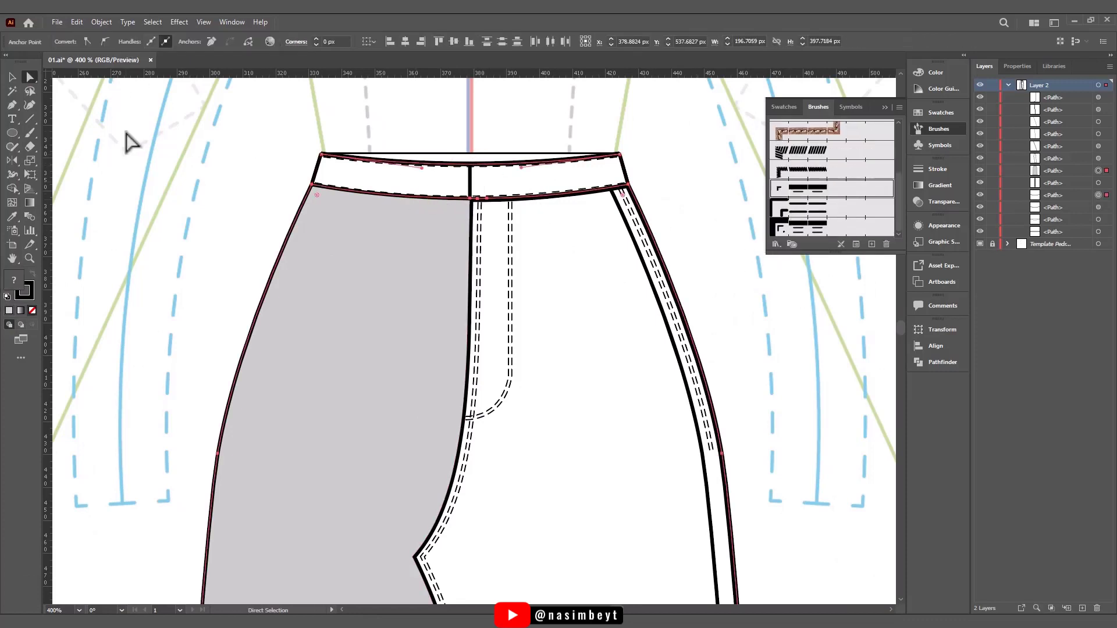
pyautogui.click(811, 212)
pyautogui.hotkey('ctrl', 'z')
pyautogui.hotkey('ctrl', 'z')
# - Nudge the copied upper waistband edge down 1 px, inside the waistband
pyautogui.click(556, 162)
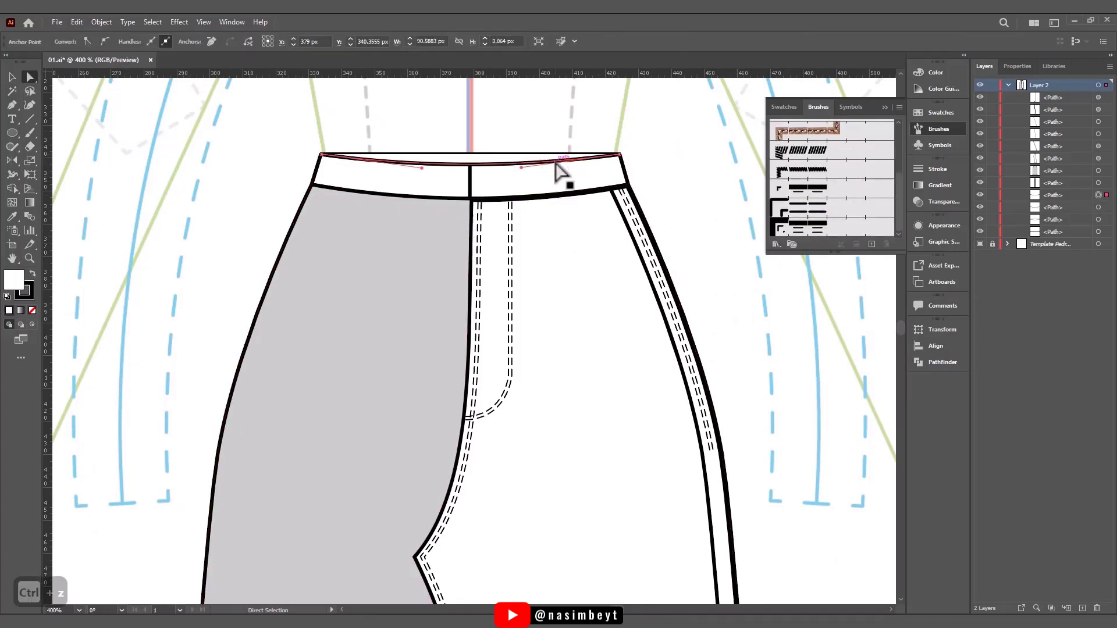
pyautogui.press('v')
pyautogui.click(487, 168)
pyautogui.click(477, 164)
pyautogui.press('Down')
pyautogui.press('Down')
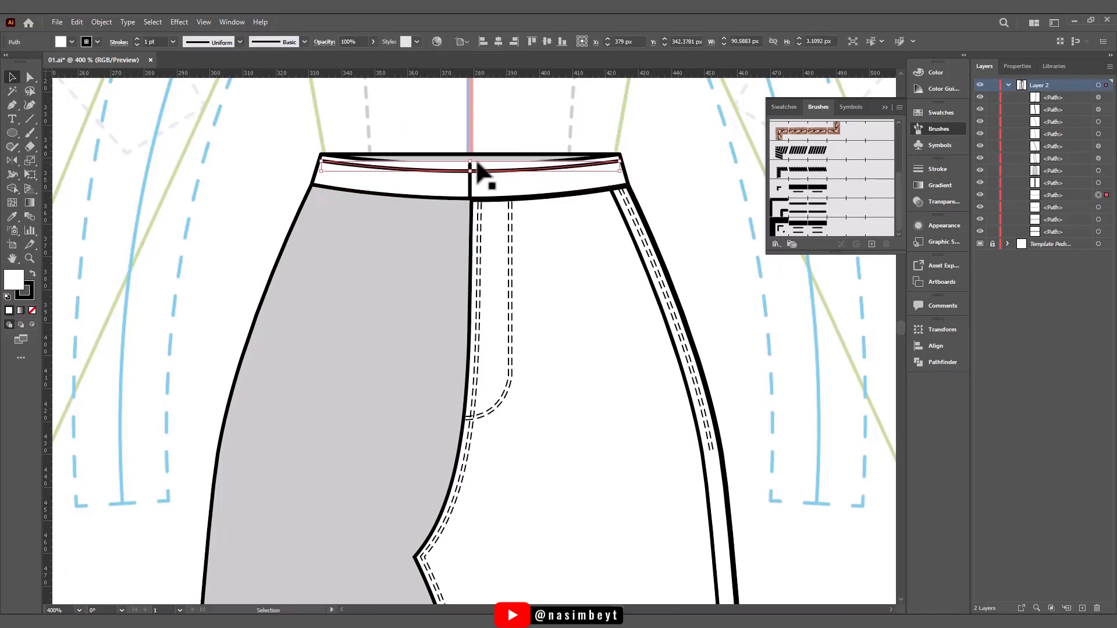
pyautogui.press('Up')
# - Remove the fill of the upper edge copy and give it a 0.25 pt dashed stroke with 3 pt dashes and 2 pt gaps
pyautogui.press('/')
pyautogui.click(172, 42)
pyautogui.click(119, 122)
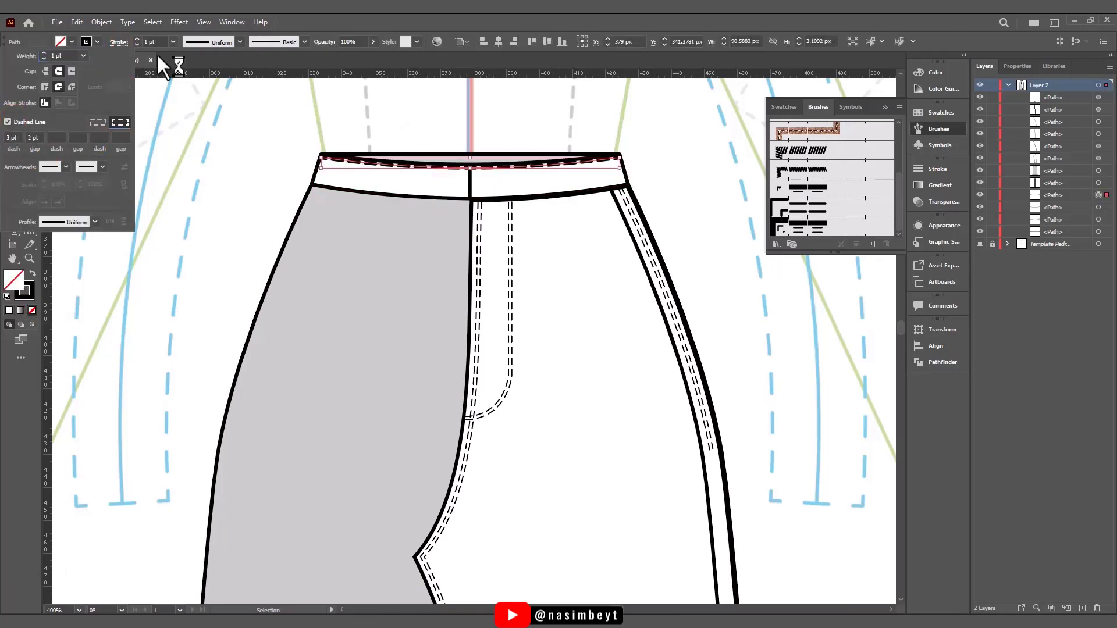
pyautogui.click(173, 42)
pyautogui.click(183, 53)
pyautogui.click(265, 150)
# - Nudge the copied lower waistband edge up and match it to the upper dashed stitch line with the Eyedropper
pyautogui.click(425, 197)
pyautogui.press('Up')
pyautogui.press('i')
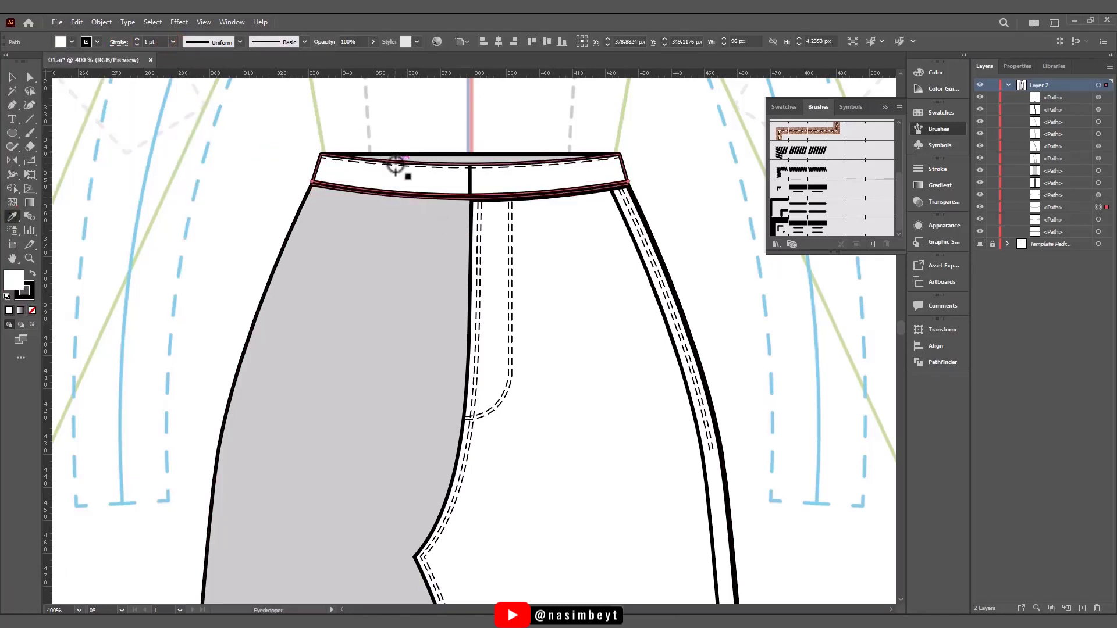
pyautogui.click(396, 166)
pyautogui.press('v')
pyautogui.click(155, 200)
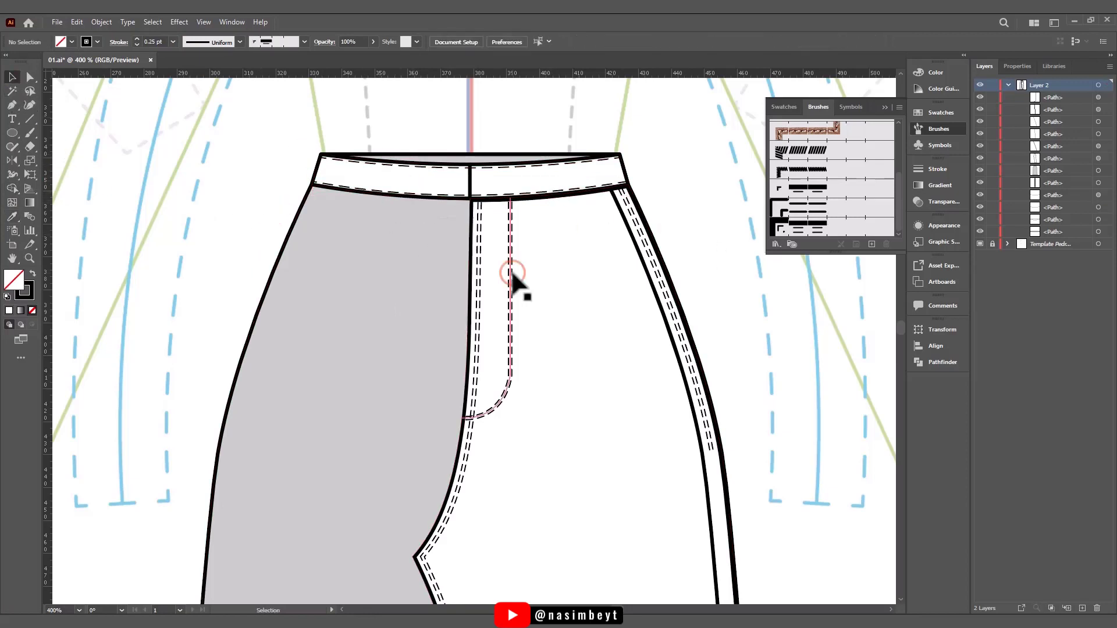
# - Shorten the dash pattern of both waistband stitch lines to suit the fly stitching
pyautogui.doubleClick(512, 273)
pyautogui.doubleClick(585, 218)
pyautogui.click(1018, 66)
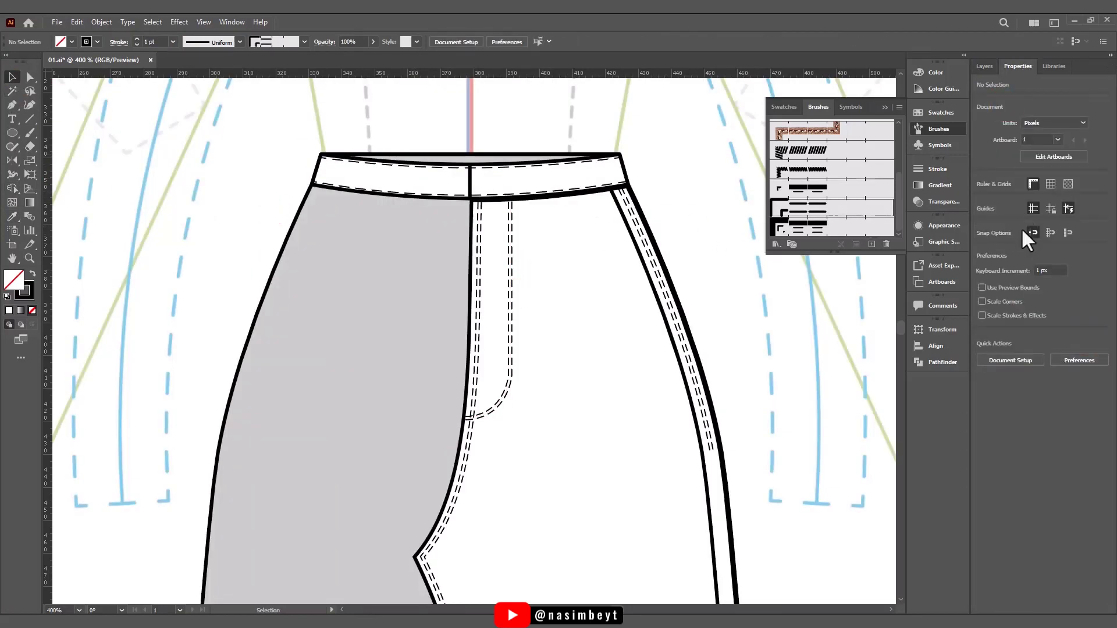
pyautogui.doubleClick(812, 209)
pyautogui.click(706, 476)
pyautogui.click(427, 169)
pyautogui.click(119, 42)
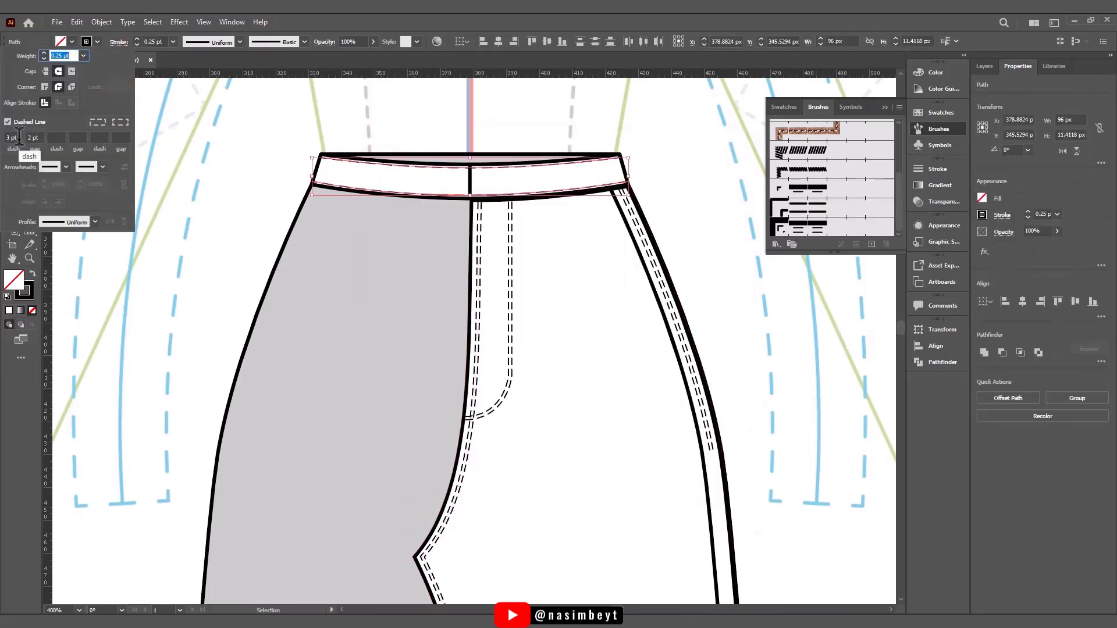
pyautogui.click(250, 168)
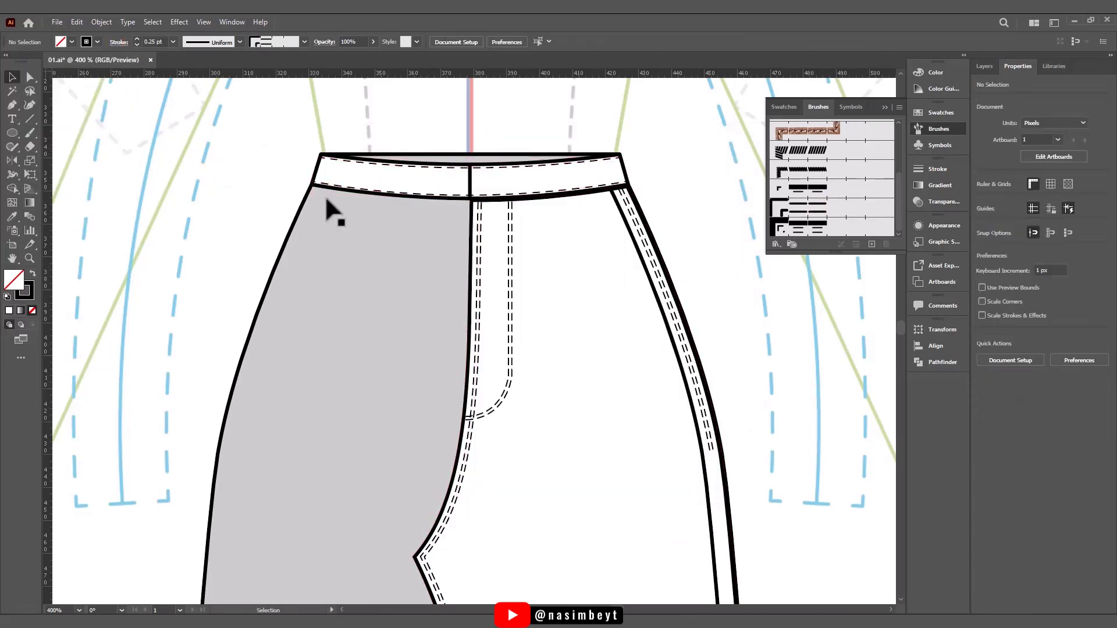
# - Duplicate the waistband's vertical centre line to its right and give the copy the waistband's dashed stitch style
pyautogui.click(470, 182)
pyautogui.hotkey('ctrl', 'c')
pyautogui.press('Right')
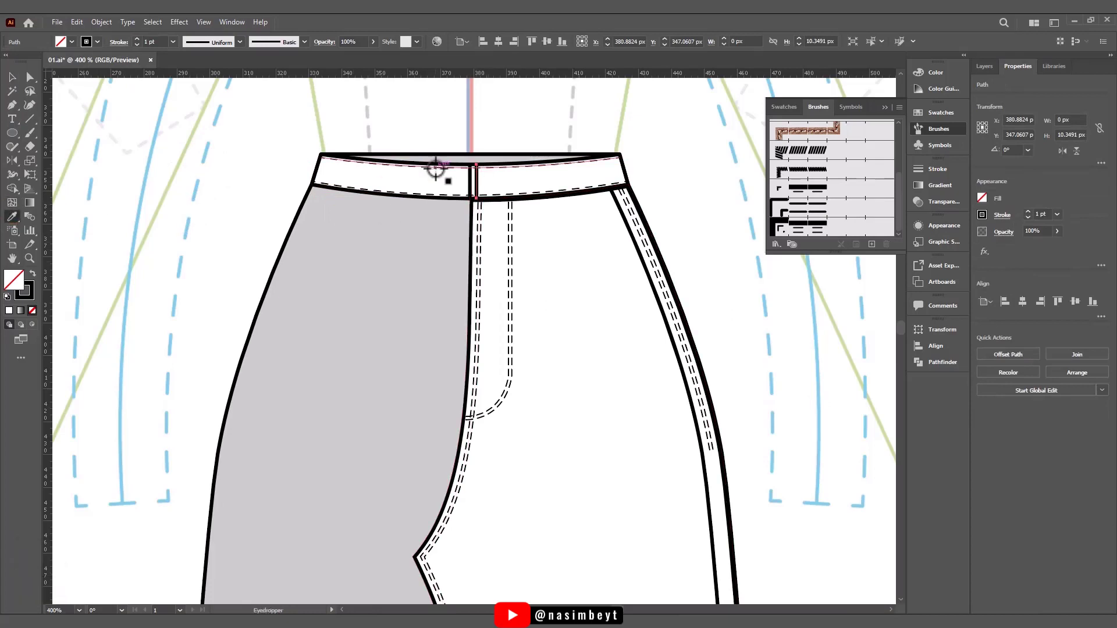
pyautogui.click(436, 168)
pyautogui.click(12, 76)
pyautogui.click(250, 175)
# - Fine-tune the waistband's centre line and vertical stitch line so they run close together above the fly edge
pyautogui.click(477, 189)
pyautogui.scroll(5, 476, 190)
pyautogui.moveTo(483, 212); pyautogui.dragTo(491, 212)
pyautogui.scroll(-5, 493, 213)
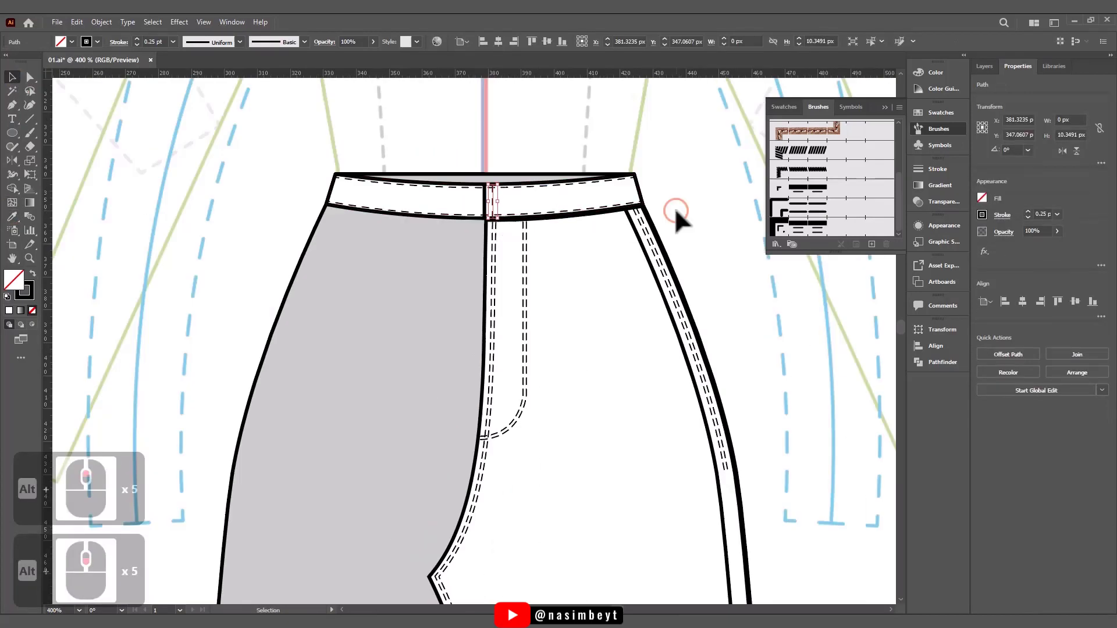
pyautogui.click(664, 241)
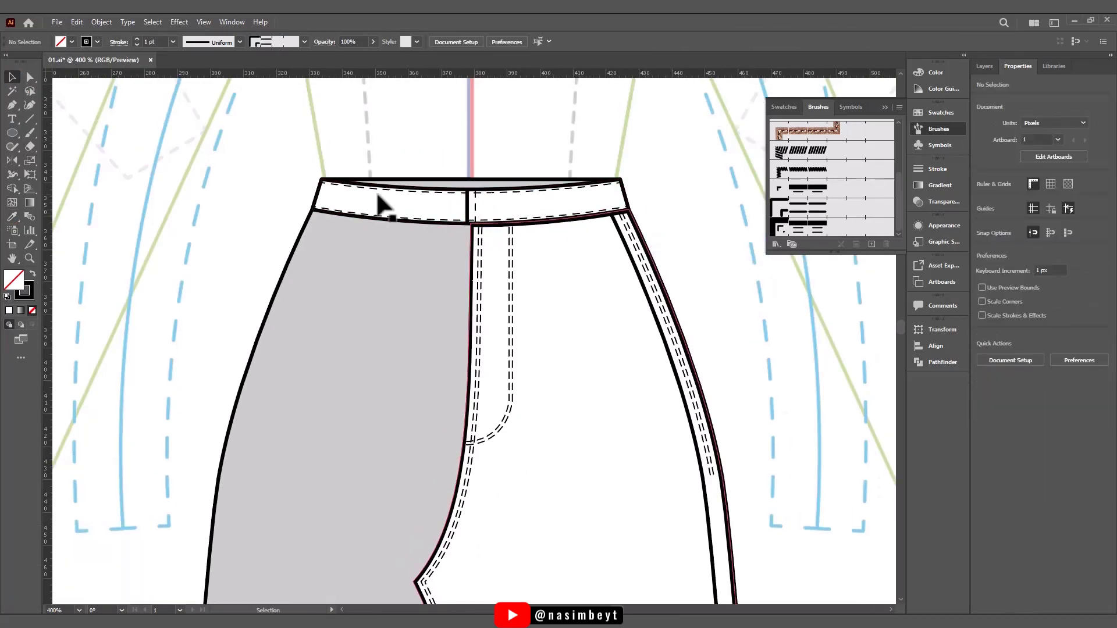
pyautogui.scroll(4, 482, 208)
pyautogui.moveTo(459, 211); pyautogui.dragTo(448, 211)
pyautogui.scroll(-5, 450, 212)
pyautogui.click(640, 250)
# - Draw a curved pocket opening from the waistband seam to the inner side line with the Pen, using the solid 1 pt outline style
pyautogui.moveTo(496, 283); pyautogui.dragTo(494, 212)
pyautogui.press('p')
pyautogui.moveTo(516, 150); pyautogui.dragTo(516, 156)
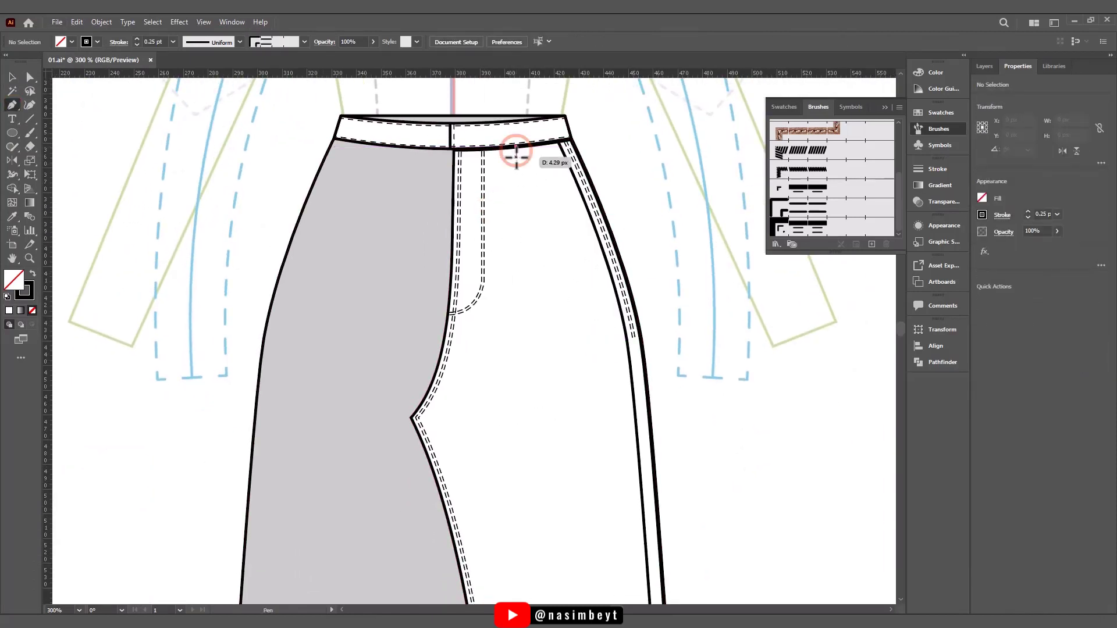
pyautogui.moveTo(696, 315); pyautogui.dragTo(702, 318)
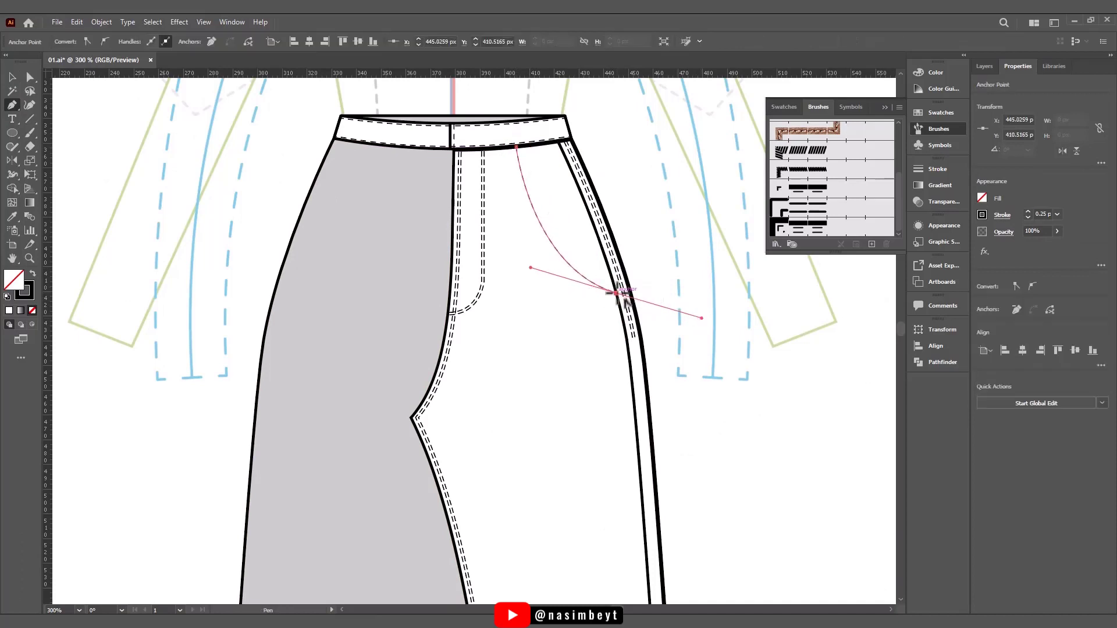
pyautogui.press('i')
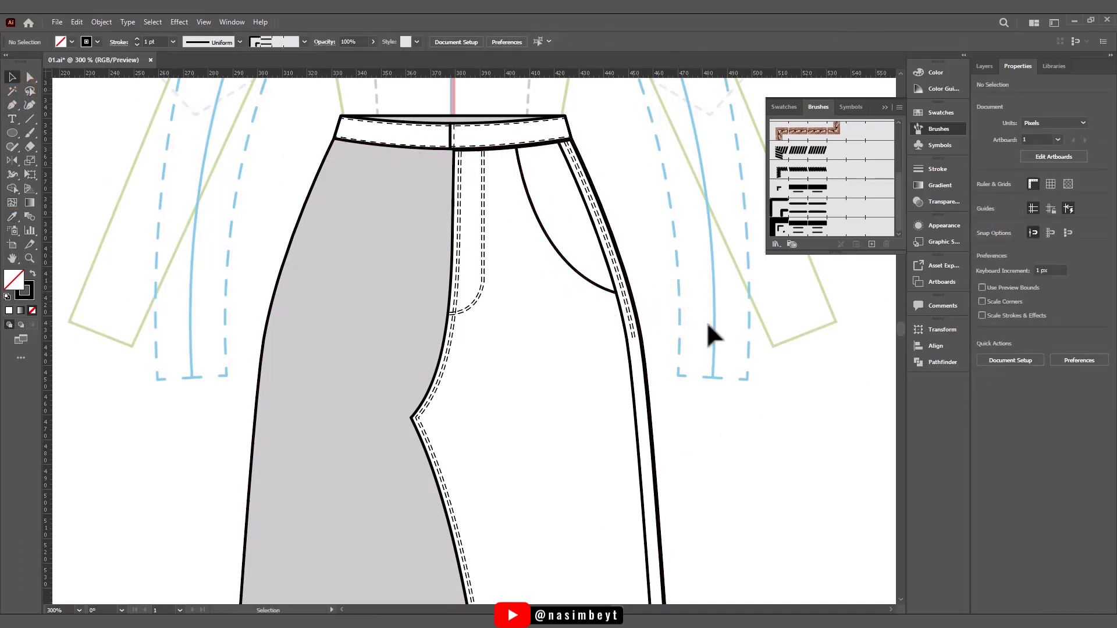
# - Copy the pocket curve in place, offset the copy down and left, and apply the double-dashed stitching brush
pyautogui.click(574, 272)
pyautogui.hotkey('ctrl', 'c')
pyautogui.hotkey('ctrl', 'f')
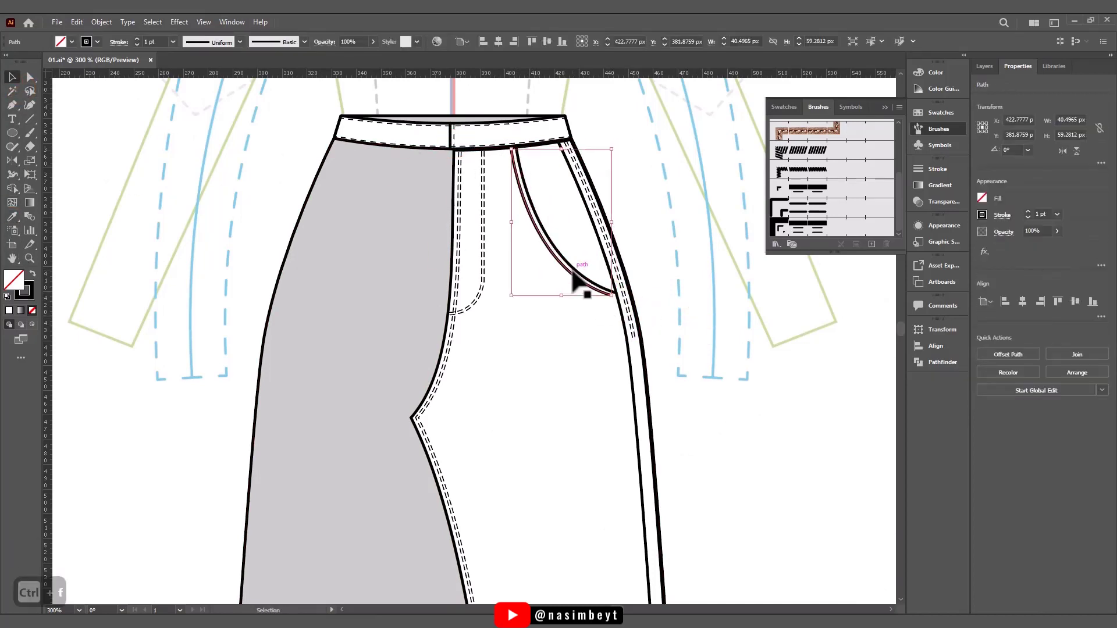
pyautogui.click(809, 208)
pyautogui.click(725, 248)
# - Adjust both end points of the pocket stitching to meet the inner side line and the waistband seam
pyautogui.press('a')
pyautogui.click(562, 269)
pyautogui.scroll(2, 617, 295)
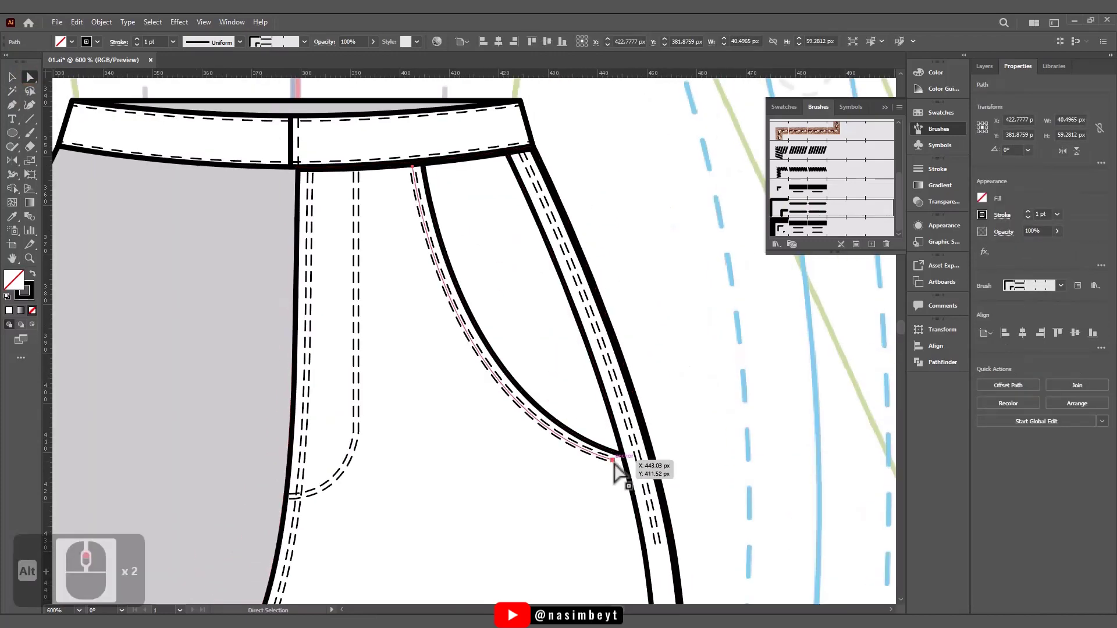
pyautogui.moveTo(613, 459); pyautogui.dragTo(626, 465)
pyautogui.moveTo(455, 416); pyautogui.dragTo(438, 414)
pyautogui.moveTo(413, 168); pyautogui.dragTo(417, 167)
pyautogui.click(656, 371)
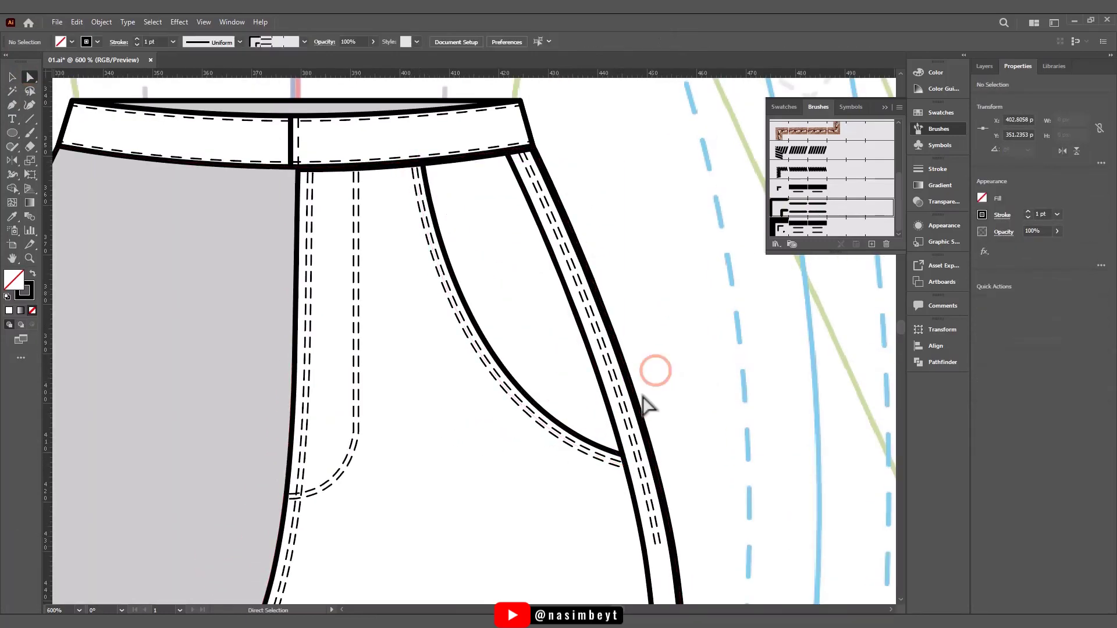
# - Add an instance of the zigzag bar tack symbol beside the trousers' side seam
pyautogui.scroll(-2, 589, 410)
pyautogui.moveTo(589, 410); pyautogui.dragTo(569, 371)
pyautogui.scroll(-1, 485, 182)
pyautogui.scroll(1, 547, 287)
pyautogui.moveTo(547, 288)
pyautogui.mouseDown()
pyautogui.moveTo(494, 285)
pyautogui.moveTo(532, 368)
pyautogui.mouseUp()
pyautogui.scroll(1, 494, 286)
pyautogui.press('v')
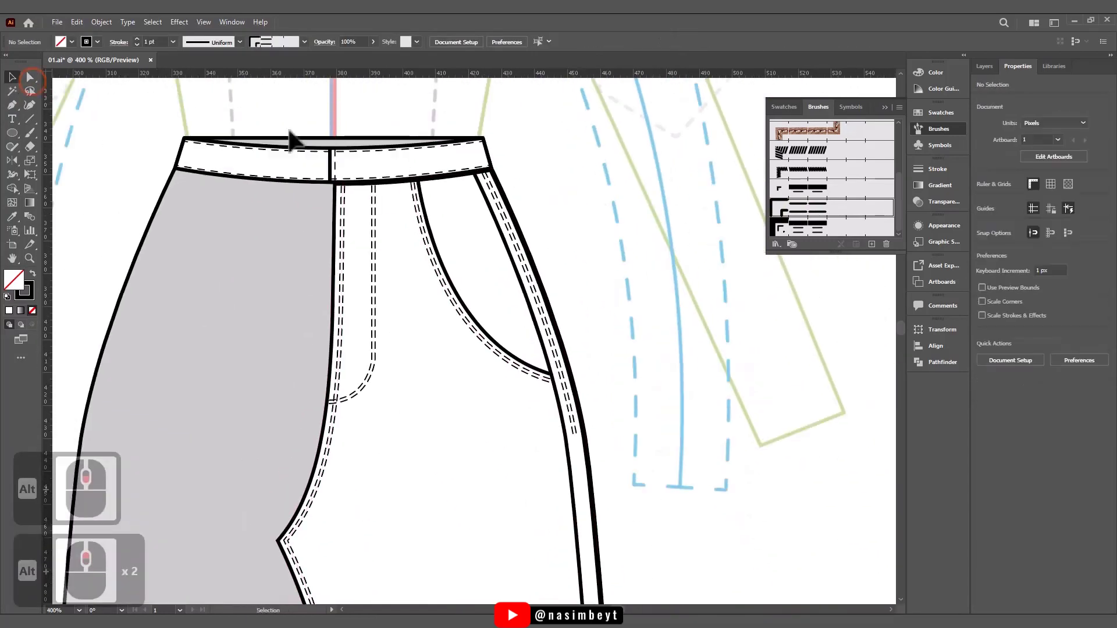
pyautogui.click(851, 107)
pyautogui.moveTo(818, 152); pyautogui.dragTo(661, 325)
# - Position the bar tack across the lower end of the side double stitching
pyautogui.scroll(3, 714, 235)
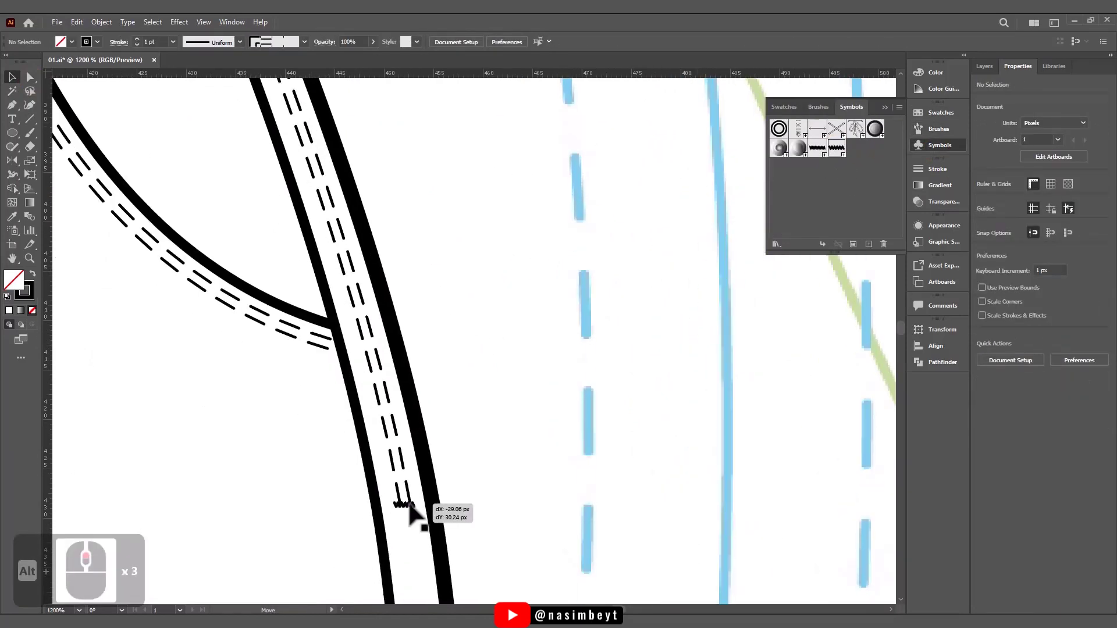
pyautogui.moveTo(409, 505); pyautogui.dragTo(408, 504)
pyautogui.scroll(4, 406, 512)
pyautogui.moveTo(447, 380); pyautogui.dragTo(447, 386)
pyautogui.hotkey('ctrl', 'z')
pyautogui.scroll(5, 441, 382)
pyautogui.scroll(-11, 441, 382)
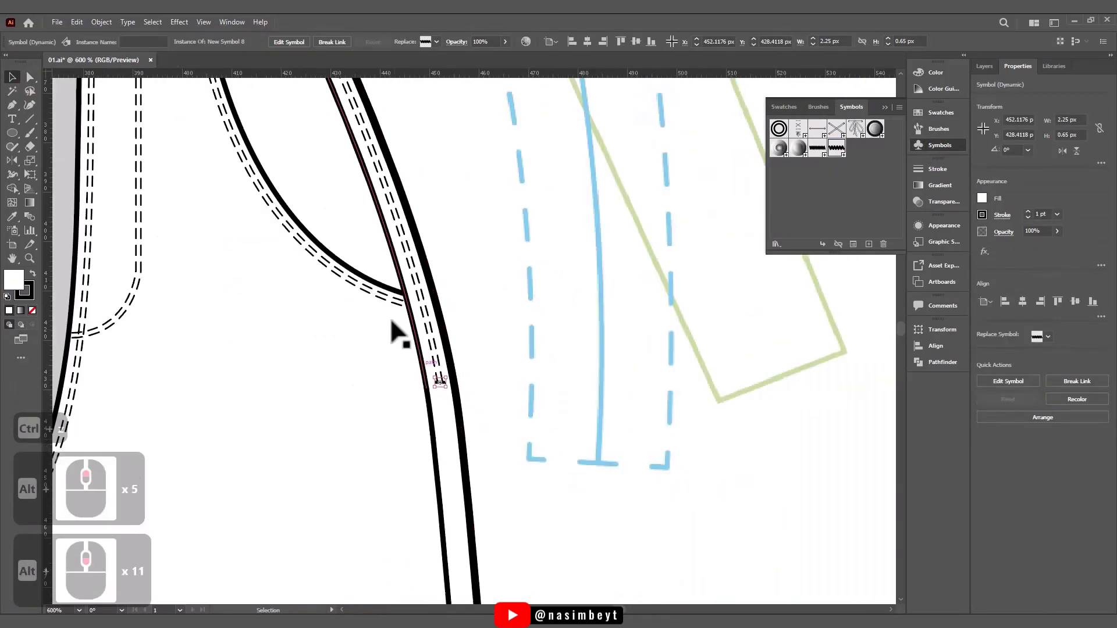
# - Copy the side bar tack and move the copy to the lower end of the pocket stitching
pyautogui.moveTo(395, 324); pyautogui.dragTo(459, 443)
pyautogui.hotkey('ctrl', 'c')
pyautogui.hotkey('ctrl', 'v')
pyautogui.scroll(3, 468, 391)
pyautogui.moveTo(484, 258); pyautogui.dragTo(460, 405)
# - Rotate the pocket bar tack to about 100° and fit it across the stitching's end beside the inner side line
pyautogui.scroll(3, 435, 498)
pyautogui.moveTo(451, 470); pyautogui.dragTo(523, 467)
pyautogui.scroll(-6, 520, 468)
pyautogui.click(508, 490)
pyautogui.scroll(6, 513, 487)
pyautogui.click(483, 367)
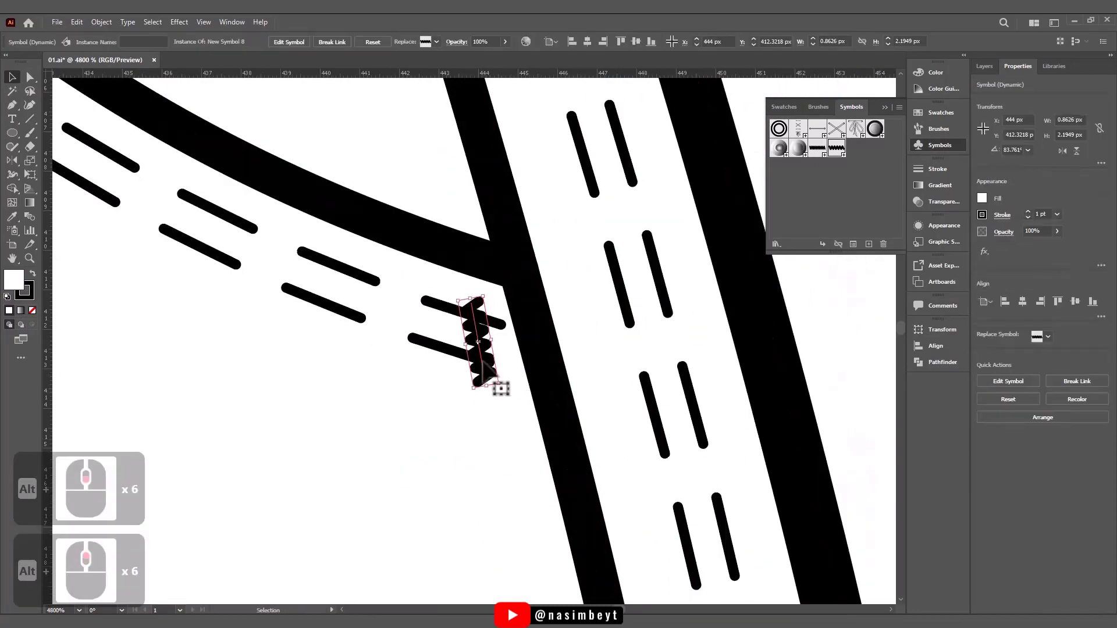
pyautogui.moveTo(482, 362); pyautogui.dragTo(501, 378)
pyautogui.scroll(-6, 572, 508)
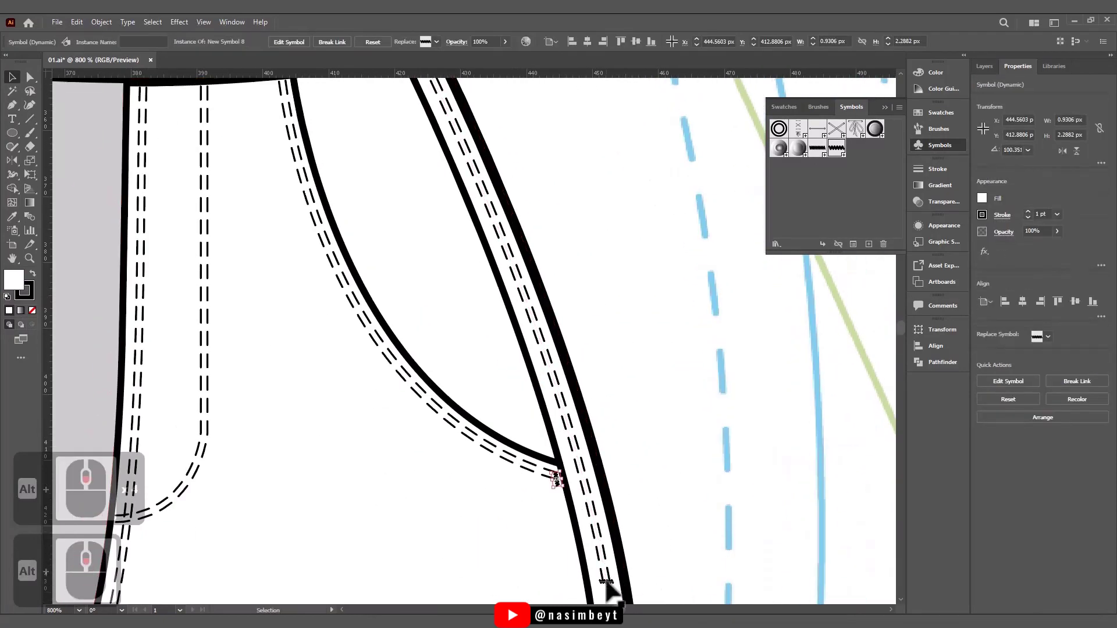
# - Copy the horizontal side bar tack and place the copy across the pocket stitching's upper end below the waistband
pyautogui.click(606, 582)
pyautogui.hotkey('ctrl', 'c')
pyautogui.hotkey('ctrl', 'f')
pyautogui.scroll(-1, 606, 576)
pyautogui.moveTo(606, 577); pyautogui.dragTo(370, 231)
pyautogui.scroll(6, 372, 210)
pyautogui.scroll(-6, 416, 332)
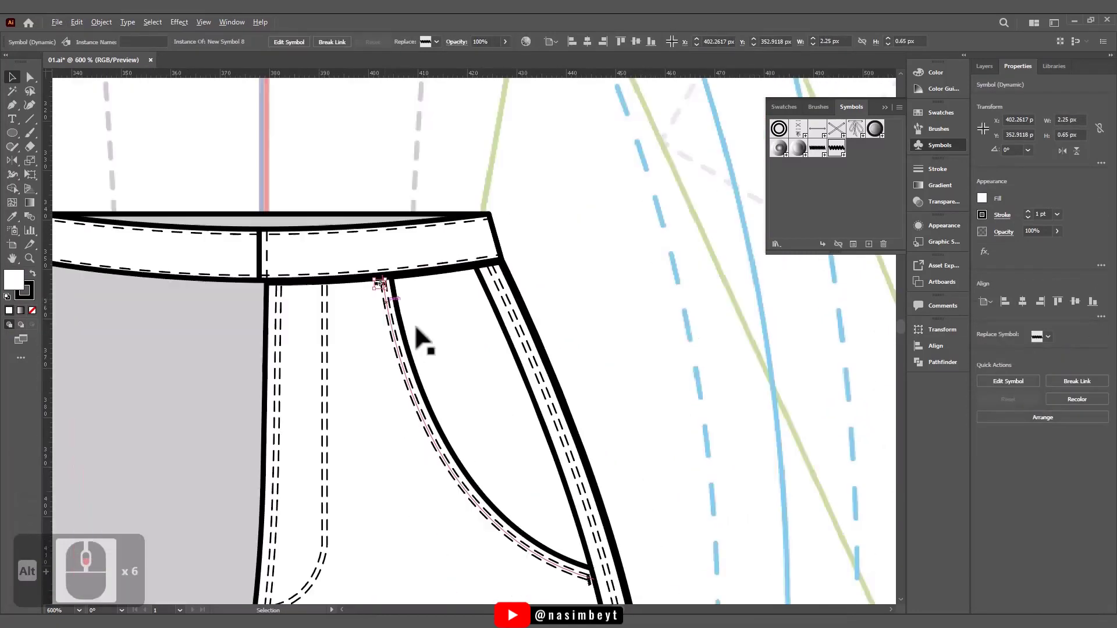
# - Paste another copy of the horizontal bar tack and move it onto the centre-front stitching near the fly curve
pyautogui.scroll(-1, 416, 328)
pyautogui.hotkey('ctrl', 'c')
pyautogui.hotkey('ctrl', 'v')
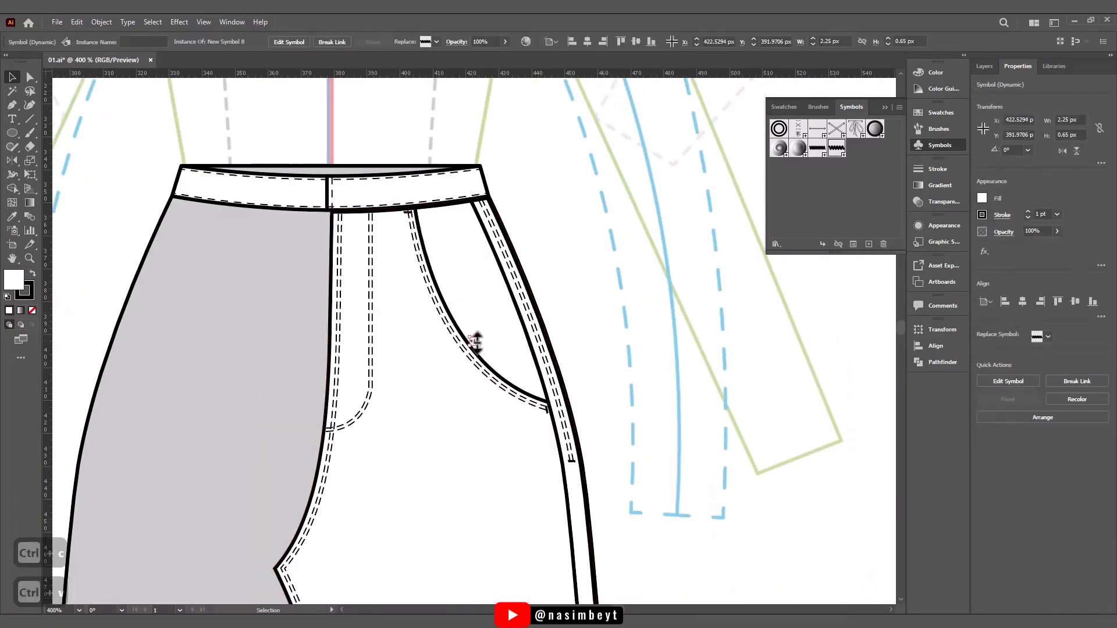
pyautogui.moveTo(476, 342); pyautogui.dragTo(342, 454)
pyautogui.scroll(5, 341, 454)
pyautogui.moveTo(464, 402); pyautogui.dragTo(341, 298)
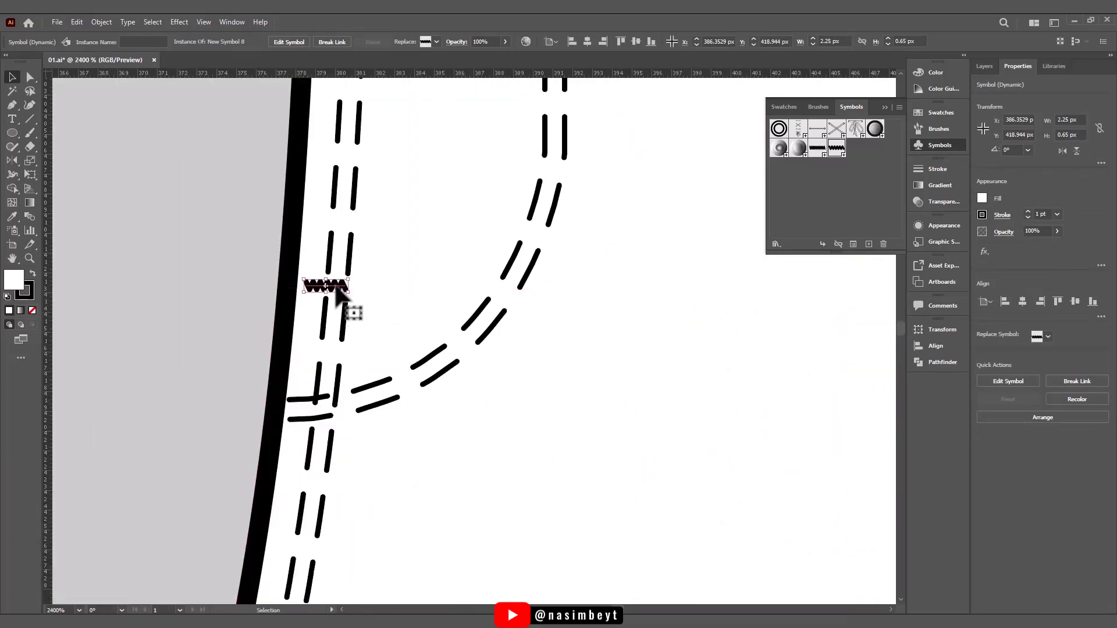
# - Raise the bar tack on the centre-front stitching to where the fly curve begins, and duplicate it across the outer fly stitching
pyautogui.scroll(-2, 335, 287)
pyautogui.moveTo(390, 269); pyautogui.dragTo(374, 467)
pyautogui.moveTo(319, 486); pyautogui.dragTo(324, 456)
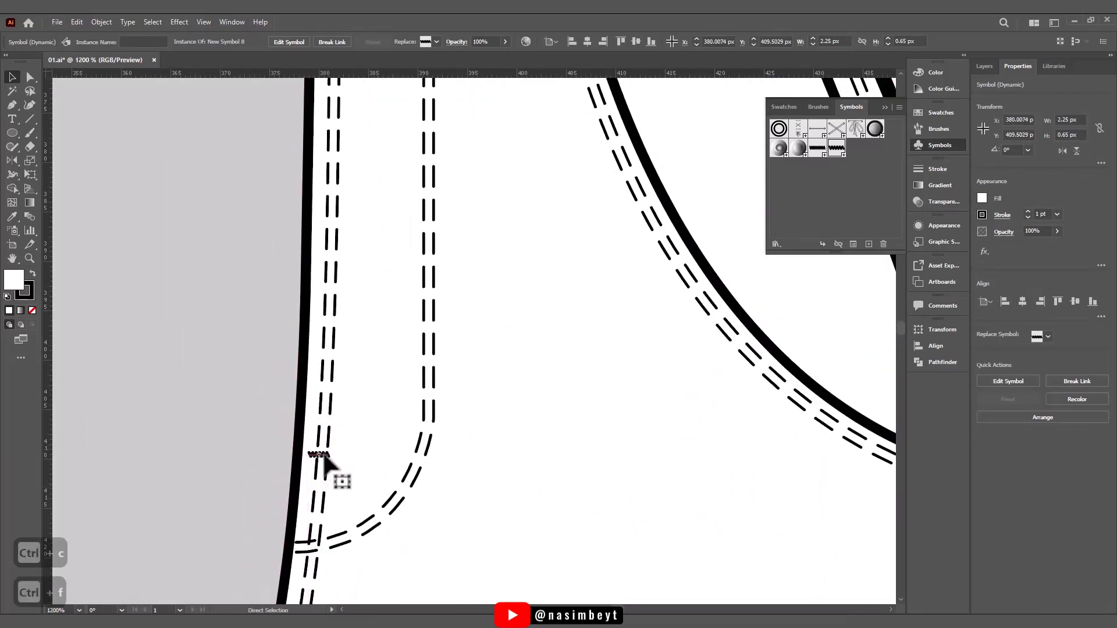
pyautogui.moveTo(424, 456); pyautogui.dragTo(424, 456)
pyautogui.scroll(-5, 591, 451)
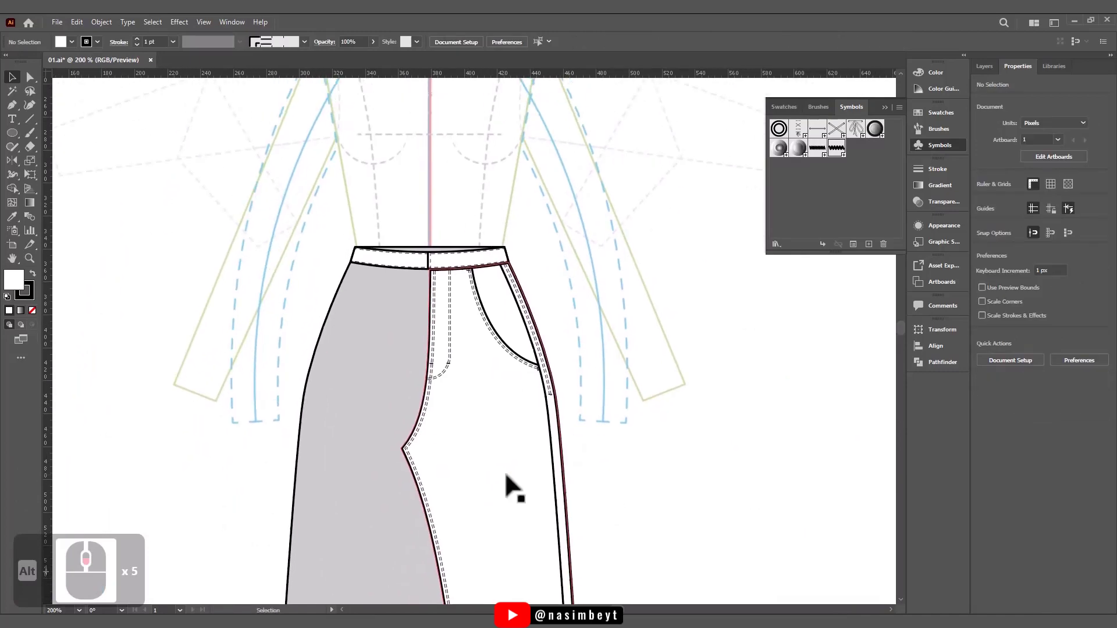
# - Draw a white belt loop rectangle about 4 by 15 px across the waistband between fly and pocket, with round corner joins
pyautogui.scroll(4, 484, 329)
pyautogui.moveTo(483, 329); pyautogui.dragTo(482, 469)
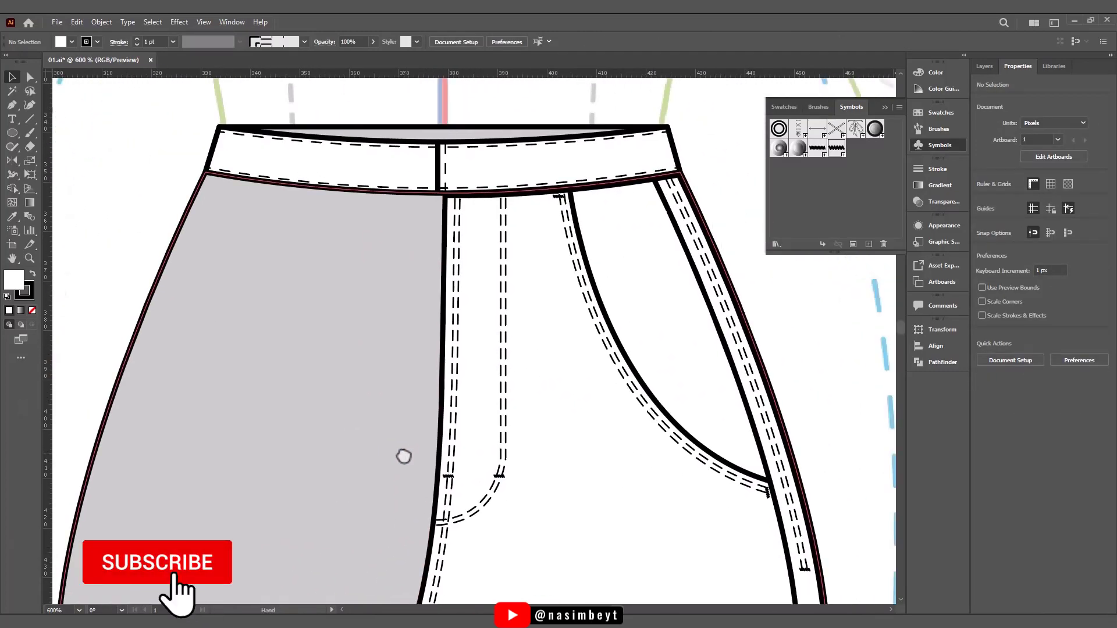
pyautogui.moveTo(529, 187); pyautogui.dragTo(510, 297)
pyautogui.scroll(1, 512, 297)
pyautogui.moveTo(12, 132); pyautogui.dragTo(56, 130)
pyautogui.moveTo(495, 268); pyautogui.dragTo(514, 342)
pyautogui.click(119, 42)
pyautogui.click(59, 102)
pyautogui.click(374, 165)
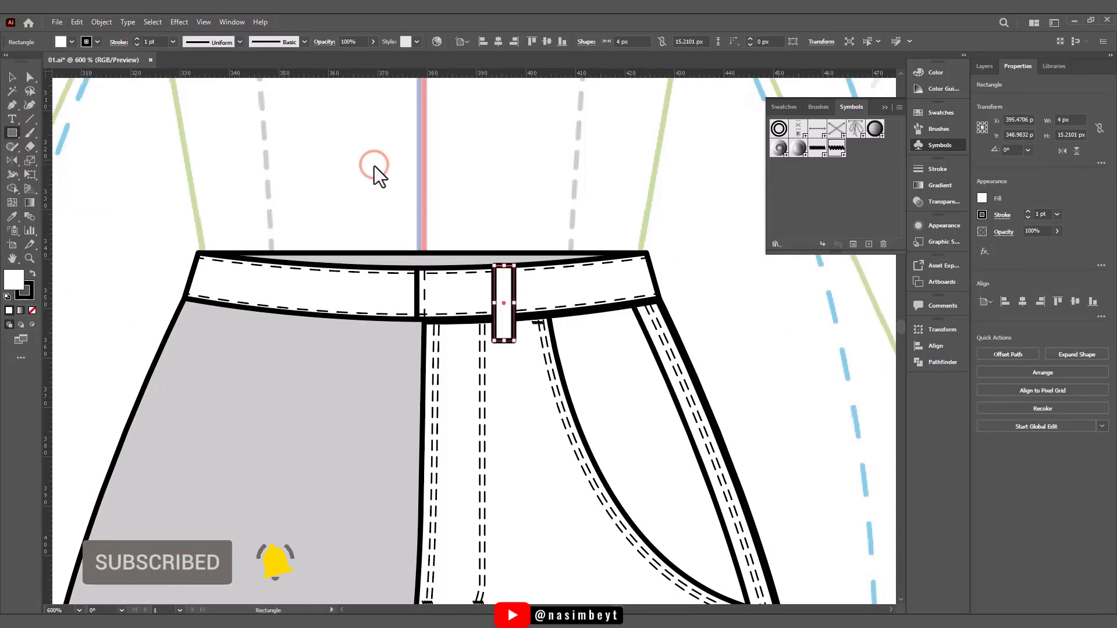
# - Narrow the belt loop rectangle to about 3.5 px wide
pyautogui.click(14, 77)
pyautogui.scroll(-2, 506, 326)
pyautogui.scroll(4, 501, 302)
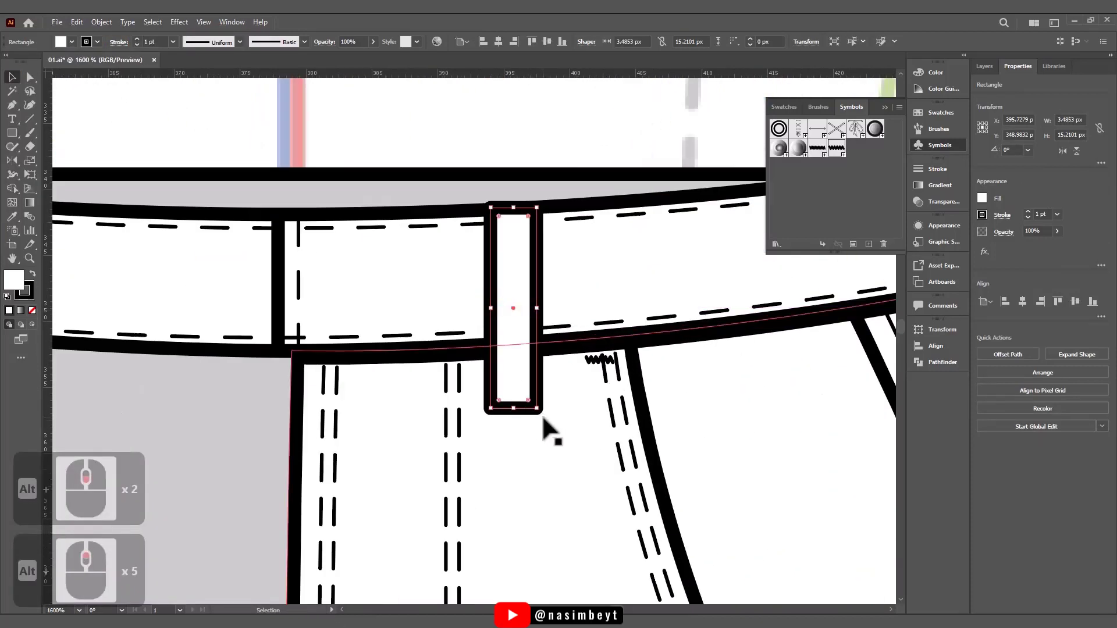
# - Move the belt loop closer to the pocket, tilted about 3.9° to follow the waistband, and shorten it to about 13.4 px
pyautogui.moveTo(538, 204); pyautogui.dragTo(533, 202)
pyautogui.moveTo(516, 325); pyautogui.dragTo(558, 323)
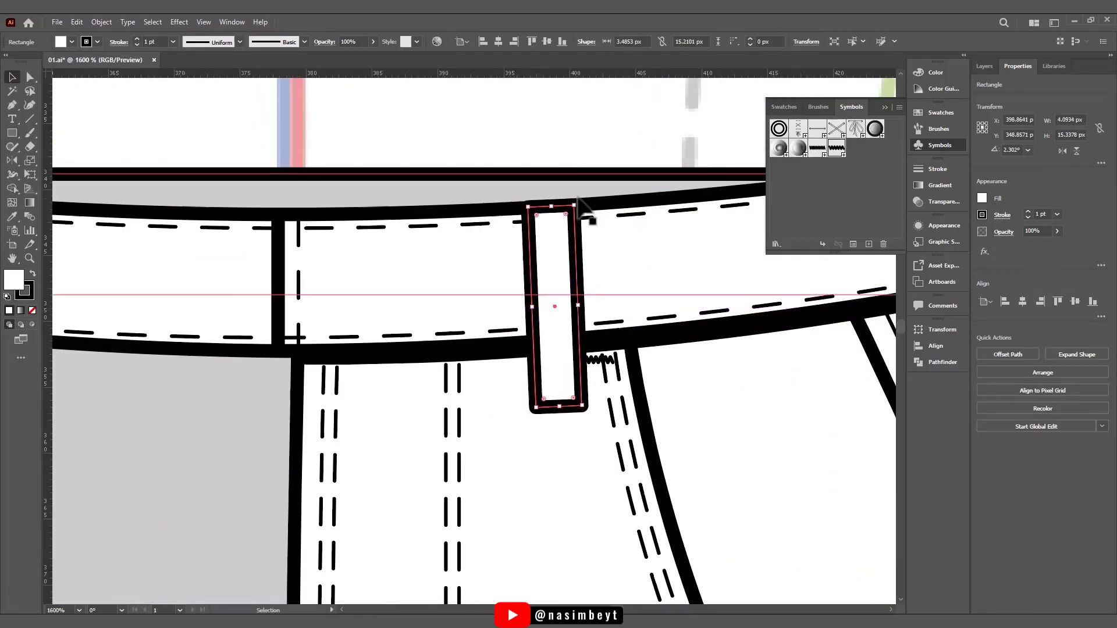
pyautogui.moveTo(576, 202); pyautogui.dragTo(576, 205)
pyautogui.moveTo(563, 409); pyautogui.dragTo(563, 386)
# - Offset the belt loop outline inward by -1 px
pyautogui.click(102, 22)
pyautogui.click(242, 304)
pyautogui.click(292, 348)
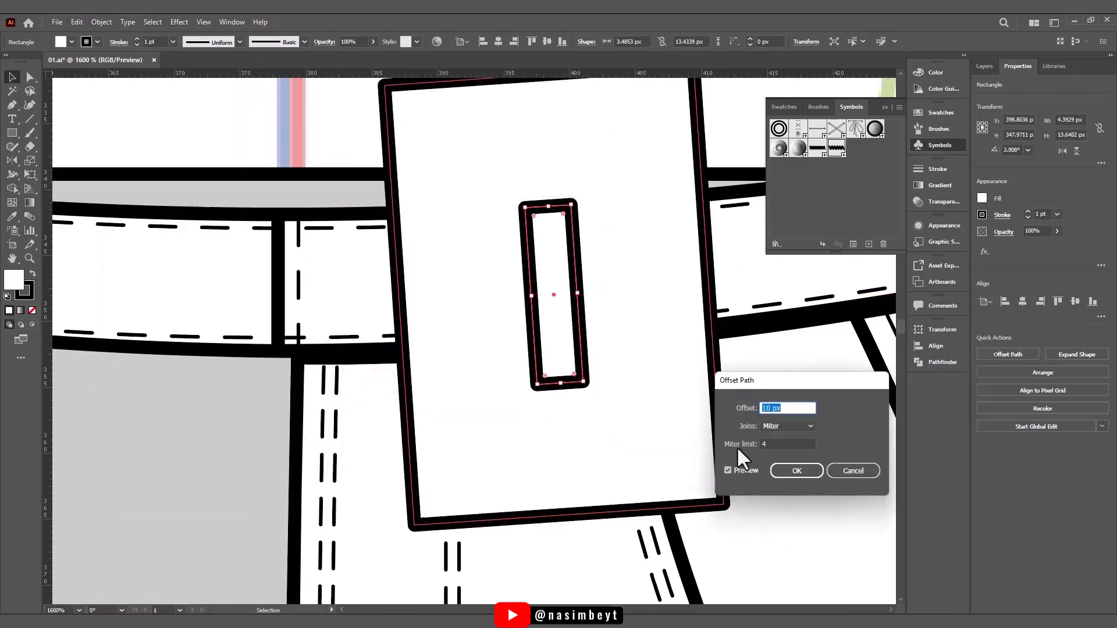
pyautogui.write('-1')
pyautogui.click(744, 471)
pyautogui.click(796, 470)
# - Give the belt loop's inner offset path the 0.25 pt dashed stitch style sampled from the waistband's upper stitching
pyautogui.press('i')
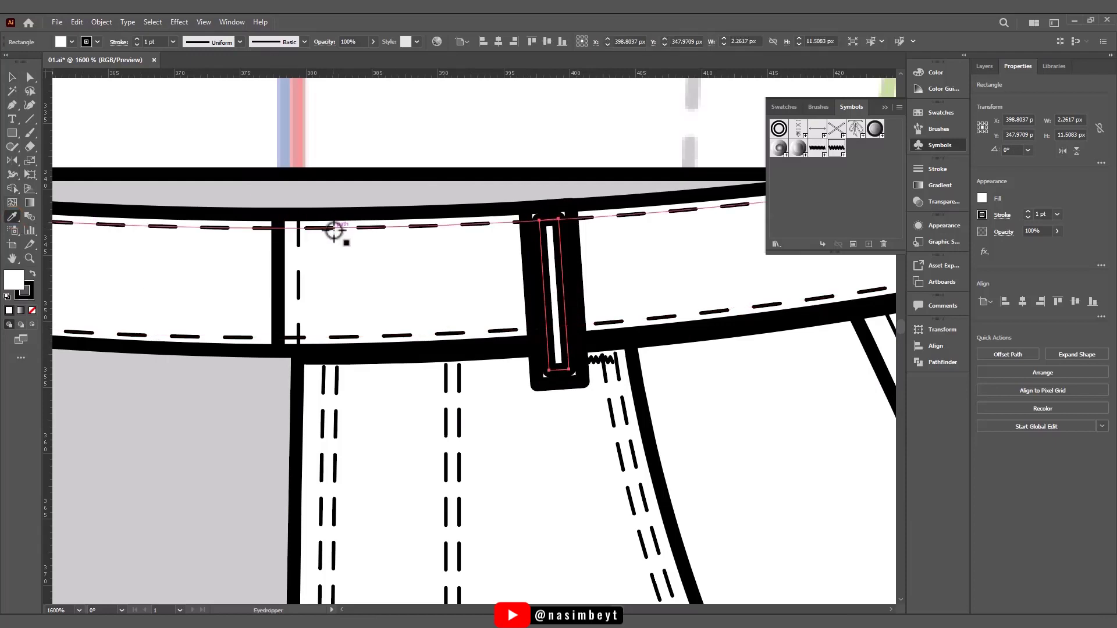
pyautogui.click(329, 229)
pyautogui.click(119, 45)
pyautogui.click(192, 125)
pyautogui.scroll(-2, 521, 302)
pyautogui.click(786, 343)
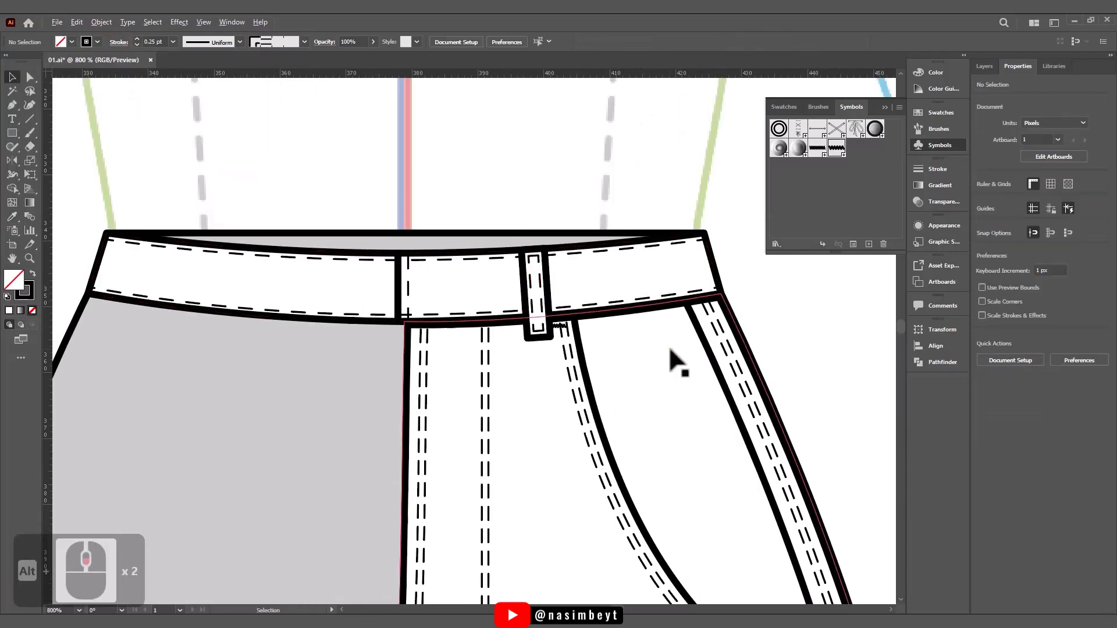
# - Copy the bar tack from the pocket stitching, bring it to the front, and place it at the belt loop's lower end
pyautogui.scroll(2, 546, 338)
pyautogui.click(571, 314)
pyautogui.hotkey('ctrl', 'c')
pyautogui.hotkey('ctrl', 'shift', 'v')
pyautogui.moveTo(571, 314); pyautogui.dragTo(535, 325)
pyautogui.scroll(3, 535, 325)
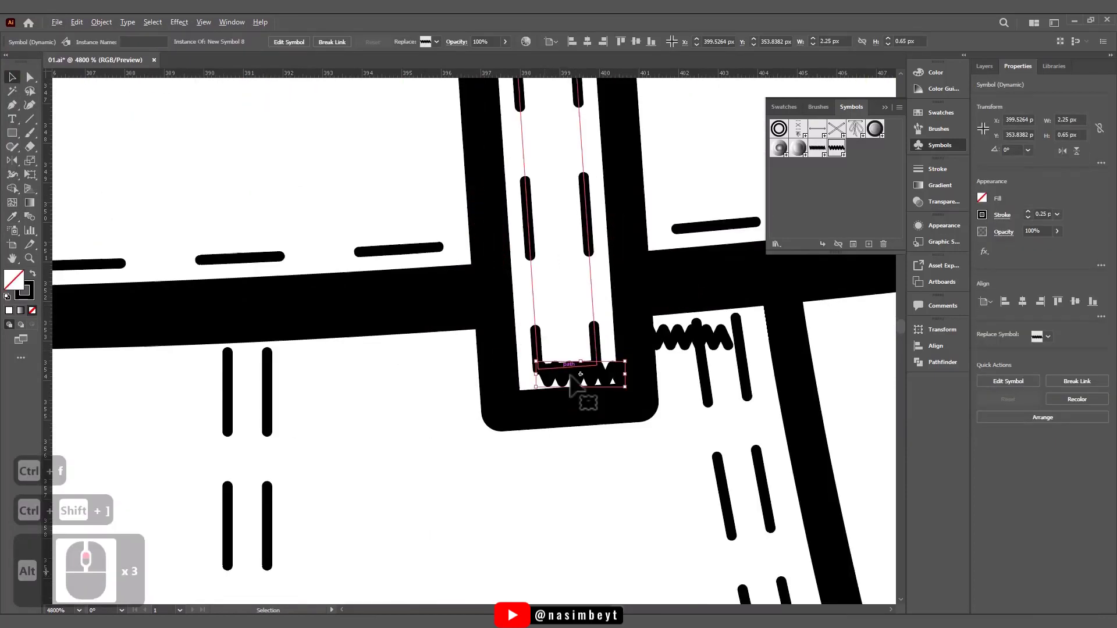
pyautogui.moveTo(592, 375); pyautogui.dragTo(578, 338)
# - Duplicate the belt loop's lower bar tack and place the copy at the loop's upper end
pyautogui.hotkey('ctrl', 'c')
pyautogui.hotkey('ctrl', 'f')
pyautogui.scroll(3, 611, 245)
pyautogui.moveTo(584, 562); pyautogui.dragTo(549, 280)
# - Group the belt loop outline with its stitching and both bar tacks
pyautogui.scroll(-2, 604, 282)
pyautogui.scroll(-5, 611, 265)
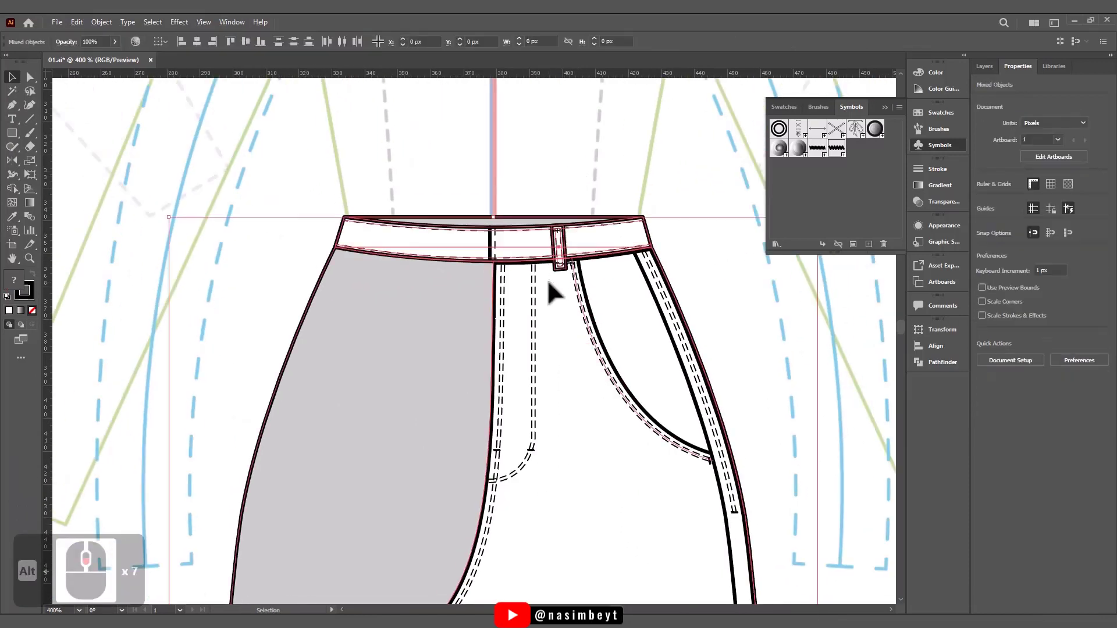
pyautogui.keyDown('shift'); pyautogui.click(562, 327); pyautogui.keyUp('shift')
pyautogui.keyDown('shift'); pyautogui.click(589, 326); pyautogui.keyUp('shift')
pyautogui.hotkey('ctrl', 'g')
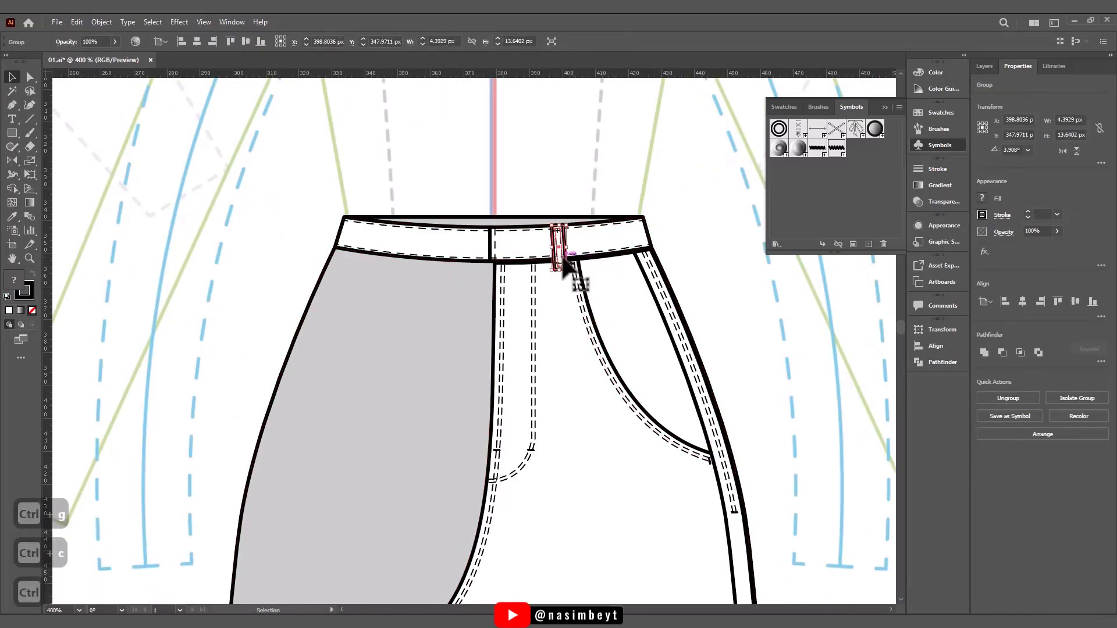
pyautogui.click(591, 185)
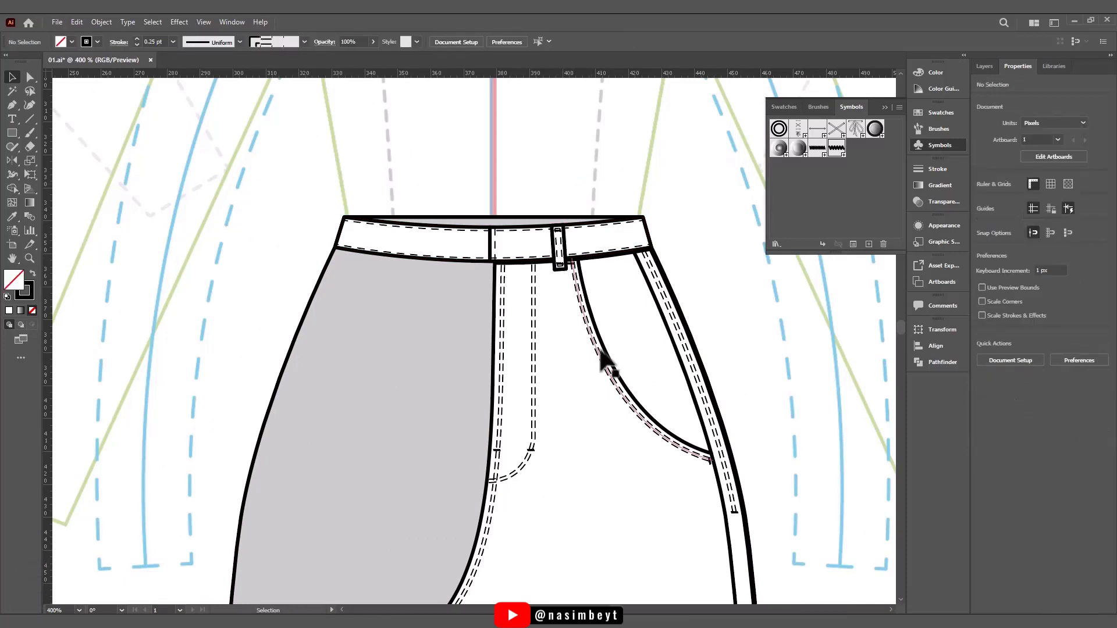
# - Try the double-row stitch brush on the waistband's vertical centre stitching, and undo it
pyautogui.click(496, 257)
pyautogui.click(818, 107)
pyautogui.click(809, 208)
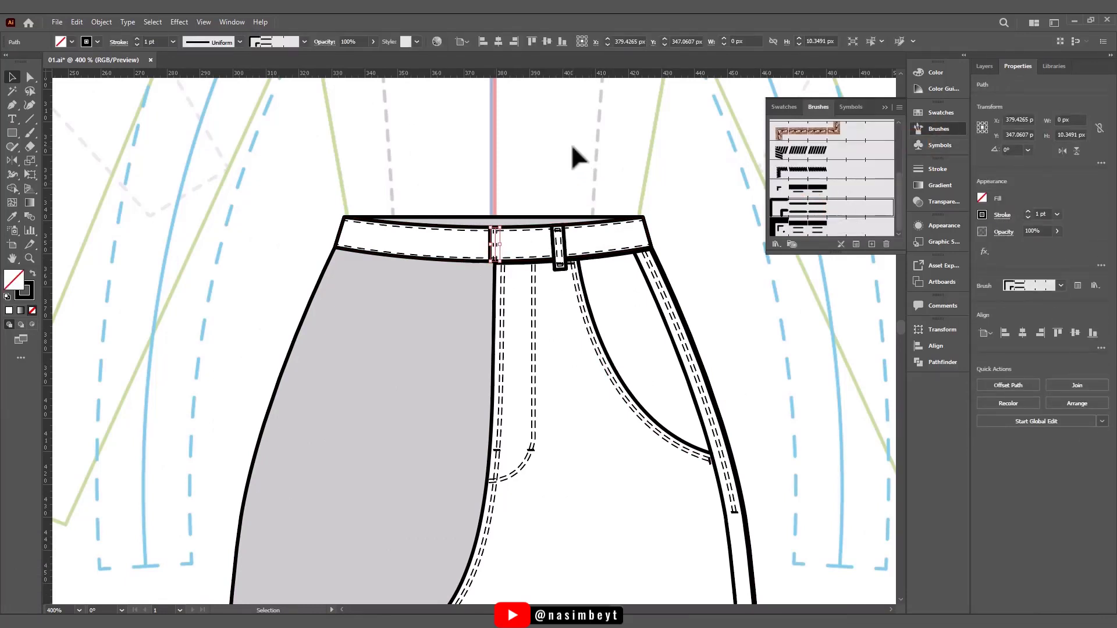
pyautogui.click(571, 143)
pyautogui.click(499, 244)
pyautogui.hotkey('ctrl', 'z')
# - Duplicate the waistband's vertical centre stitching and place the copy about 1 px beside it as a second row
pyautogui.scroll(3, 498, 247)
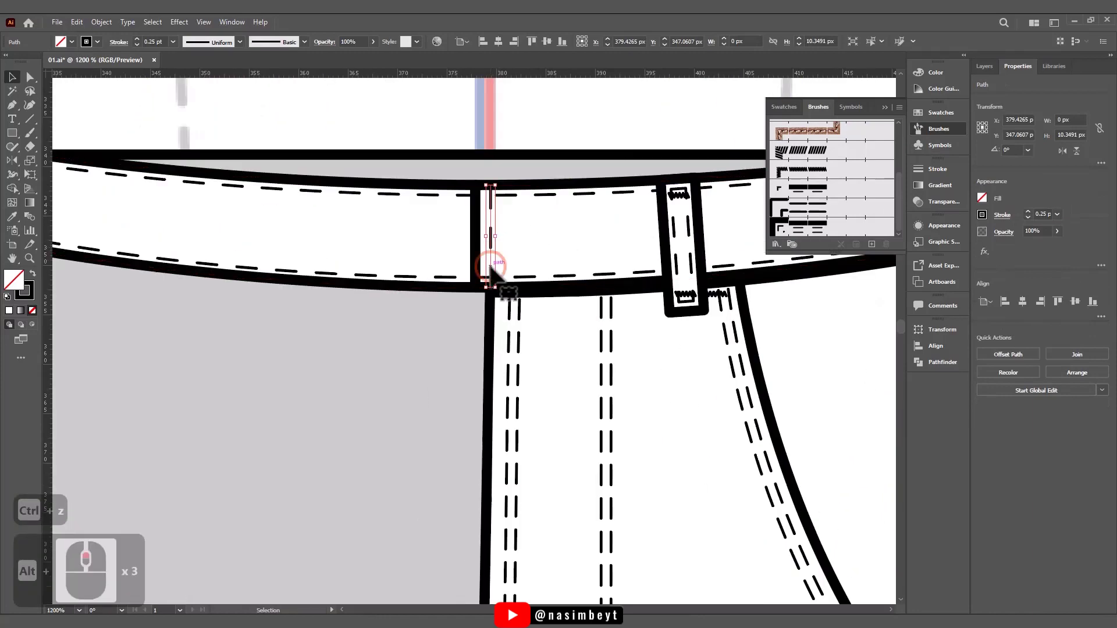
pyautogui.hotkey('ctrl', 'c')
pyautogui.hotkey('ctrl', 'f')
pyautogui.moveTo(491, 245); pyautogui.dragTo(503, 245)
# - Lock the grey back silhouette path in Layer 2
pyautogui.scroll(-6, 512, 235)
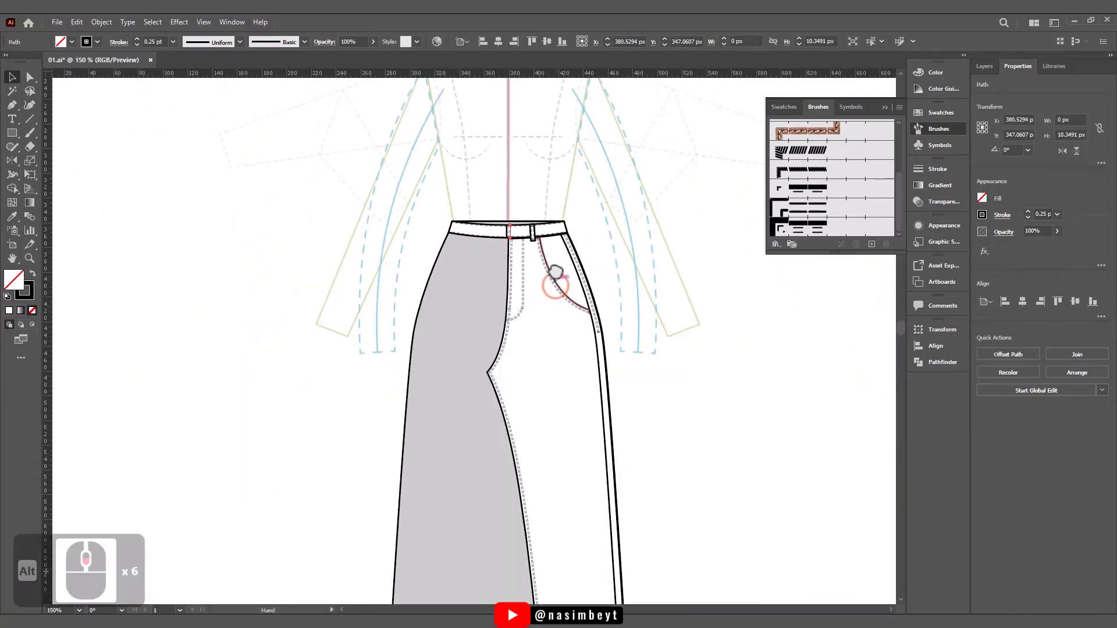
pyautogui.moveTo(555, 274); pyautogui.dragTo(549, 154)
pyautogui.click(689, 387)
pyautogui.click(492, 387)
pyautogui.click(985, 66)
pyautogui.click(993, 268)
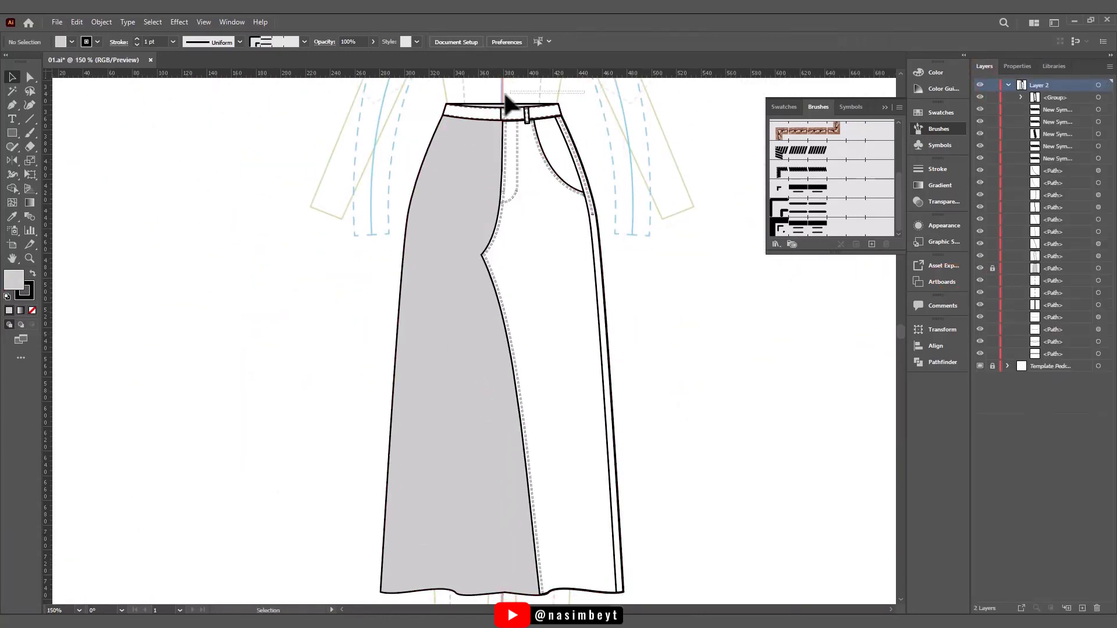
# - Try to group the waistband pieces and undo the grouping
pyautogui.moveTo(565, 93); pyautogui.dragTo(493, 112)
pyautogui.keyDown('shift'); pyautogui.click(526, 112); pyautogui.keyUp('shift')
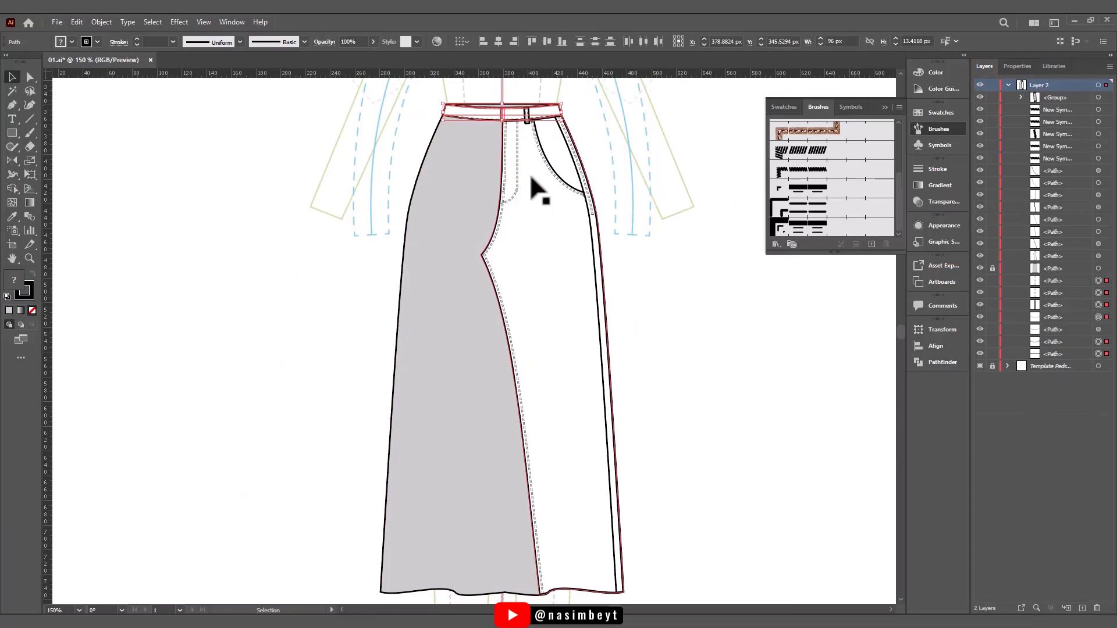
pyautogui.hotkey('ctrl', 'z')
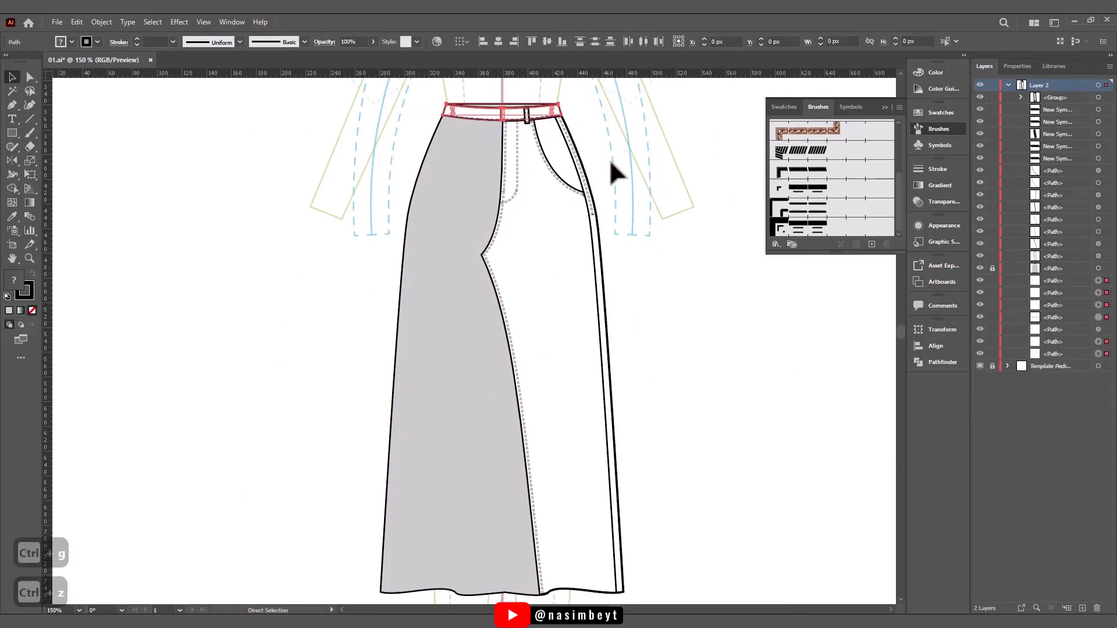
# - Select the finished leg with its pocket, fly, stitching and belt loop, and reflect a copy across the centre front
pyautogui.scroll(-1, 585, 389)
pyautogui.moveTo(701, 116); pyautogui.dragTo(701, 117)
pyautogui.keyDown('shift'); pyautogui.click(528, 101); pyautogui.keyUp('shift')
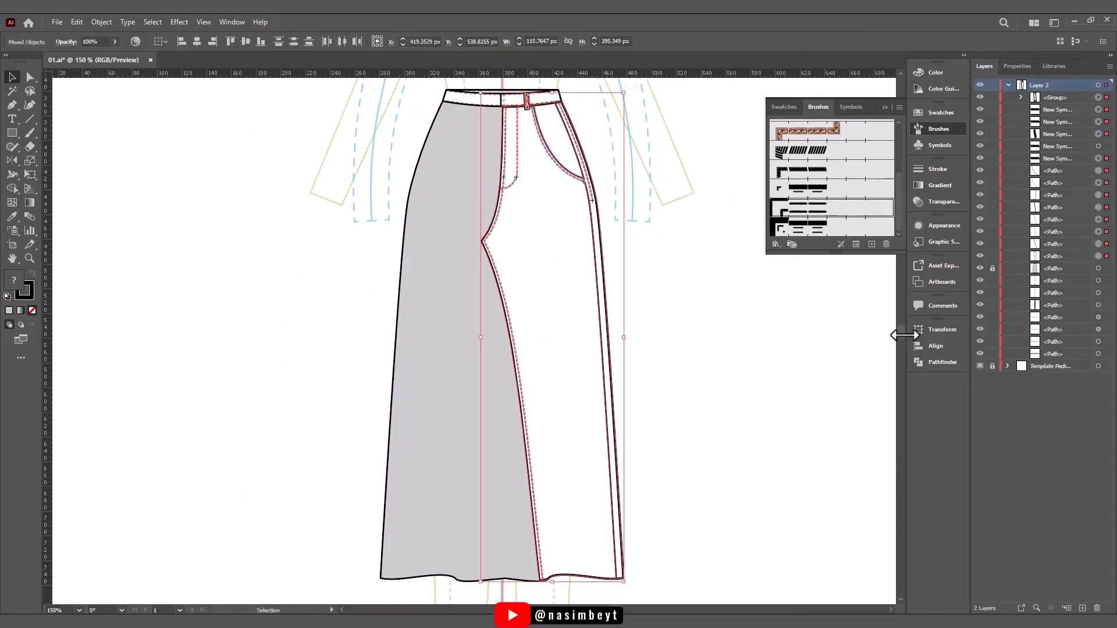
pyautogui.moveTo(902, 337); pyautogui.dragTo(902, 336)
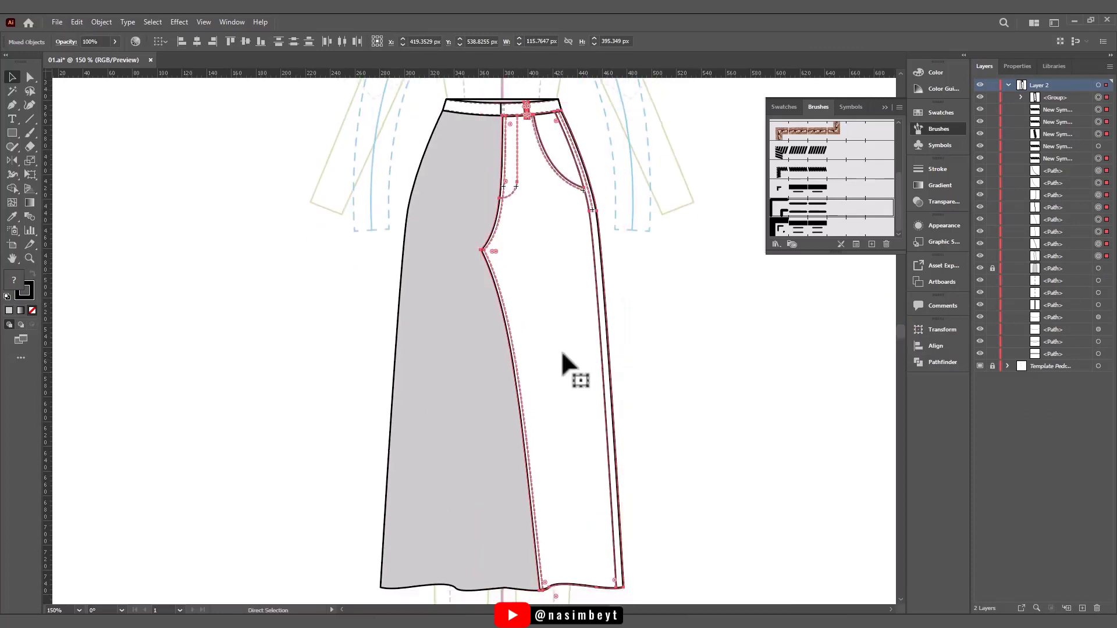
pyautogui.hotkey('ctrl', 'c')
pyautogui.hotkey('ctrl', 'f')
pyautogui.hotkey('ctrl', 'z')
pyautogui.click(12, 161)
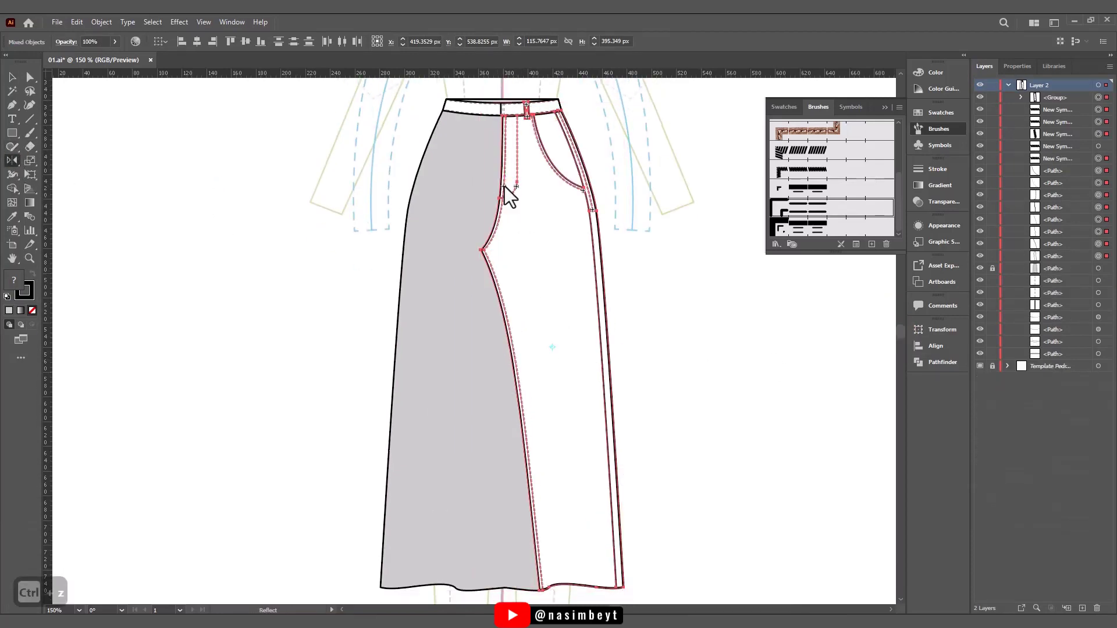
pyautogui.keyDown('alt'); pyautogui.click(501, 116); pyautogui.keyUp('alt')
pyautogui.click(641, 398)
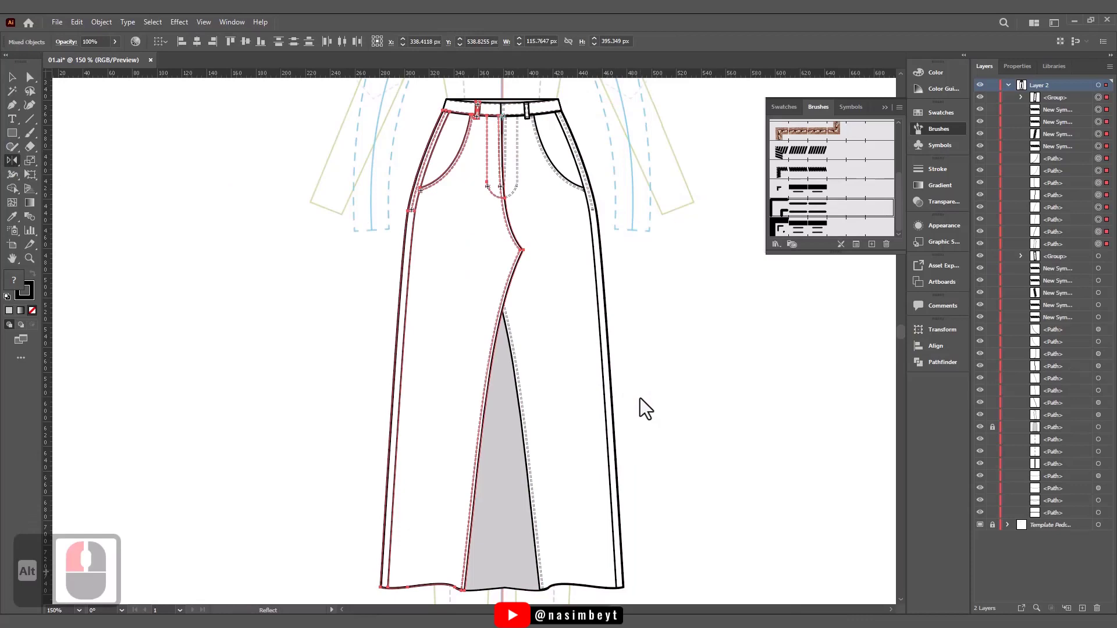
# - Arrange the mirrored leg behind the original leg but in front of the grey back silhouette
pyautogui.hotkey('ctrl', 'shift', '[')
pyautogui.hotkey('ctrl', ']')
pyautogui.hotkey('ctrl', ']')
pyautogui.hotkey('ctrl', ']')
pyautogui.hotkey('ctrl', ']')
pyautogui.hotkey('ctrl', ']')
pyautogui.hotkey('ctrl', ']')
pyautogui.hotkey('ctrl', ']')
pyautogui.hotkey('ctrl', ']')
pyautogui.press('v')
pyautogui.click(613, 359)
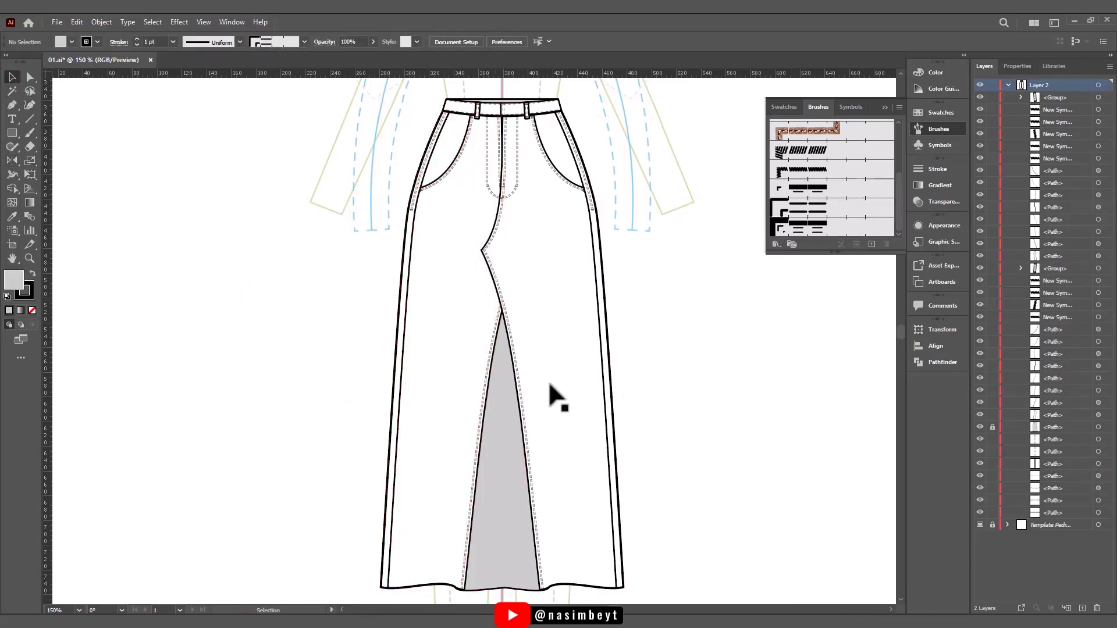
# - Delete the mirrored fly stitching and its leftover bar tacks from the mirrored leg
pyautogui.click(489, 188)
pyautogui.press('Delete')
pyautogui.keyDown('alt'); pyautogui.scroll(3, 508, 230); pyautogui.keyUp('alt')
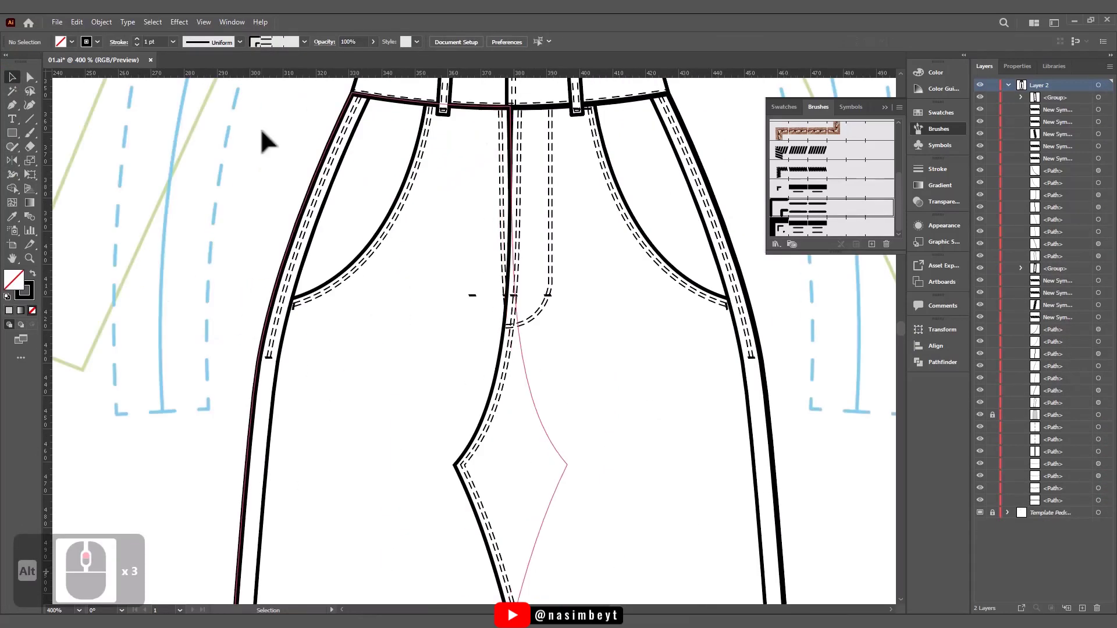
pyautogui.keyDown('alt'); pyautogui.scroll(1, 483, 306); pyautogui.keyUp('alt')
# - Add an anchor point to the mirrored centre-front stitching near the fly's base and delete the segment above it
pyautogui.click(512, 216)
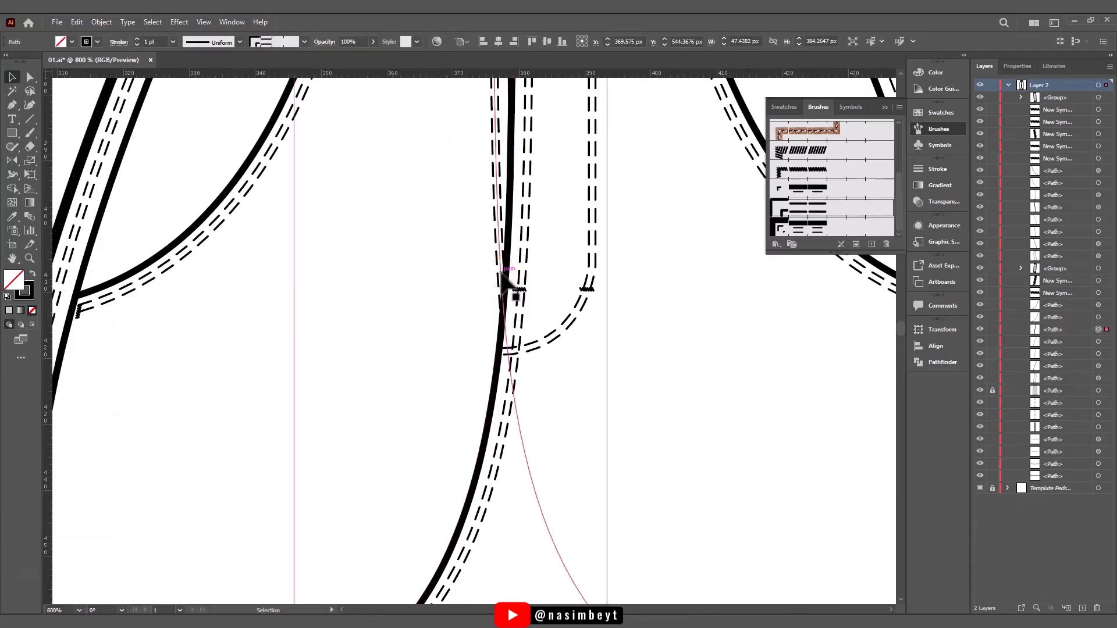
pyautogui.rightClick(12, 105)
pyautogui.click(68, 120)
pyautogui.click(498, 437)
pyautogui.press('a')
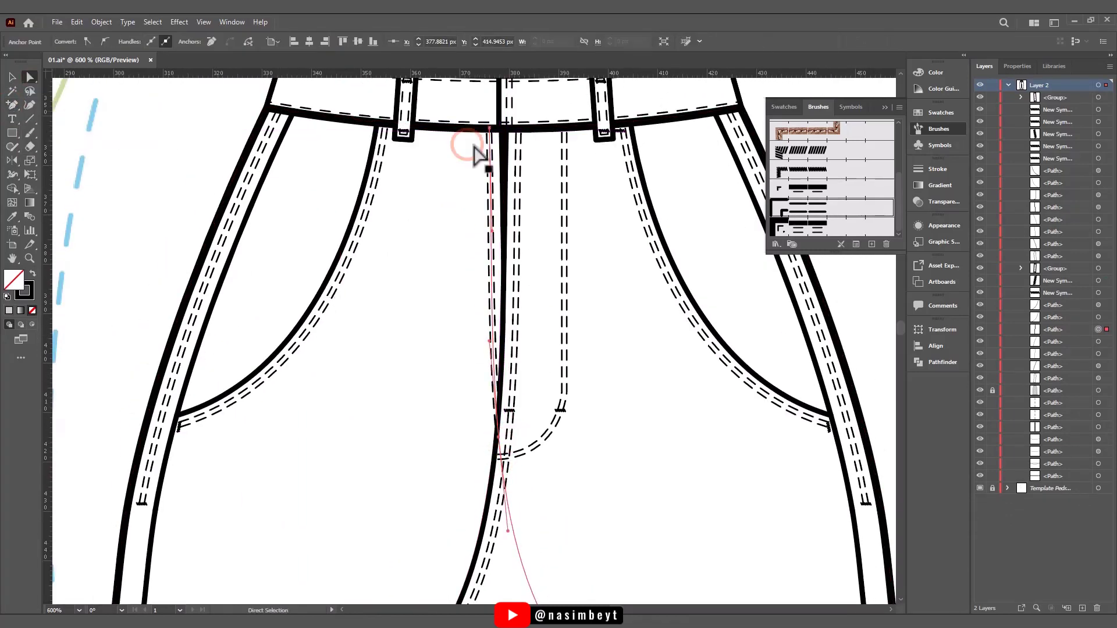
pyautogui.click(490, 128)
pyautogui.press('Delete')
pyautogui.click(424, 274)
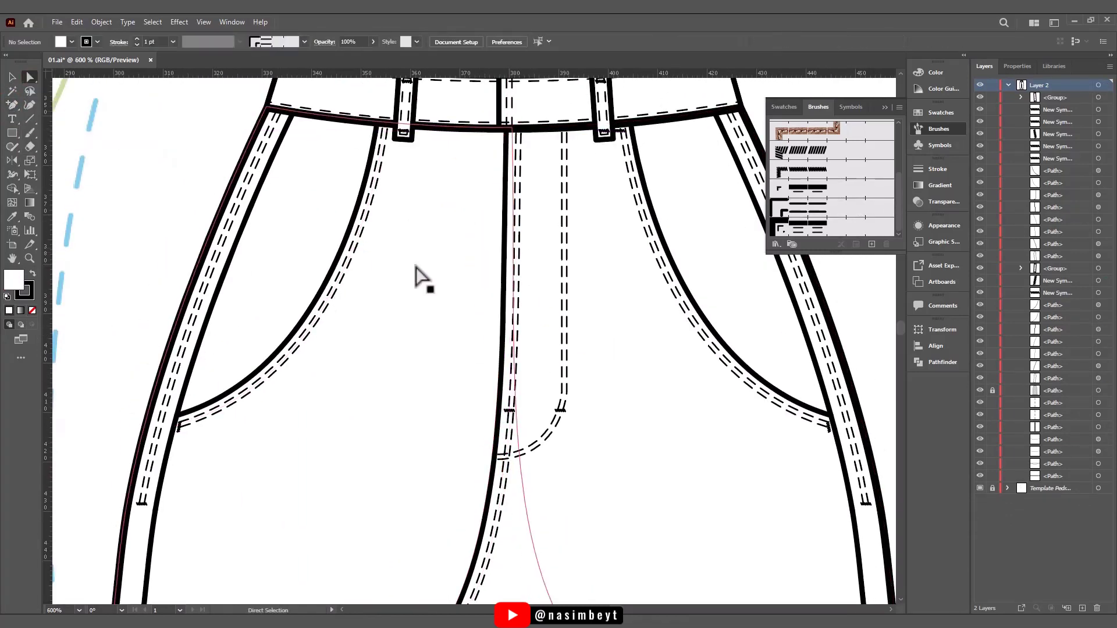
# - Raise and reshape the mirrored leg's front hem into a smooth wave that exposes the grey back hem
pyautogui.keyDown('alt'); pyautogui.scroll(-4, 587, 248); pyautogui.keyUp('alt')
pyautogui.moveTo(587, 249); pyautogui.dragTo(590, 278)
pyautogui.moveTo(596, 397); pyautogui.dragTo(595, 306)
pyautogui.moveTo(600, 354); pyautogui.dragTo(600, 458)
pyautogui.click(385, 582)
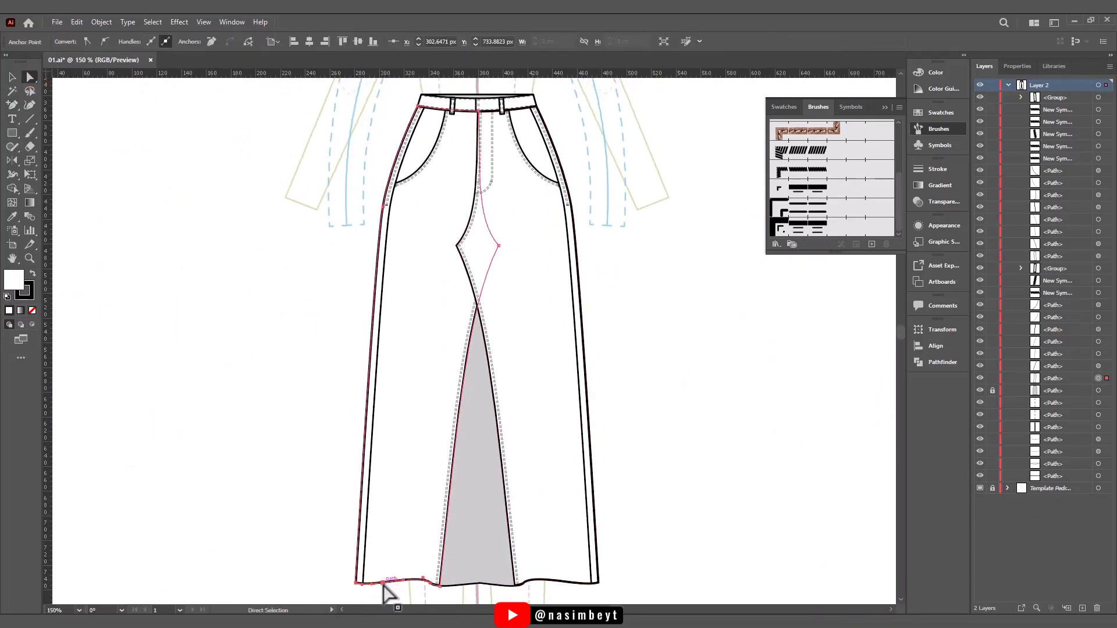
pyautogui.moveTo(385, 582); pyautogui.dragTo(387, 573)
pyautogui.keyDown('alt'); pyautogui.scroll(-4, 448, 526); pyautogui.keyUp('alt')
pyautogui.keyDown('alt'); pyautogui.scroll(7, 404, 496); pyautogui.keyUp('alt')
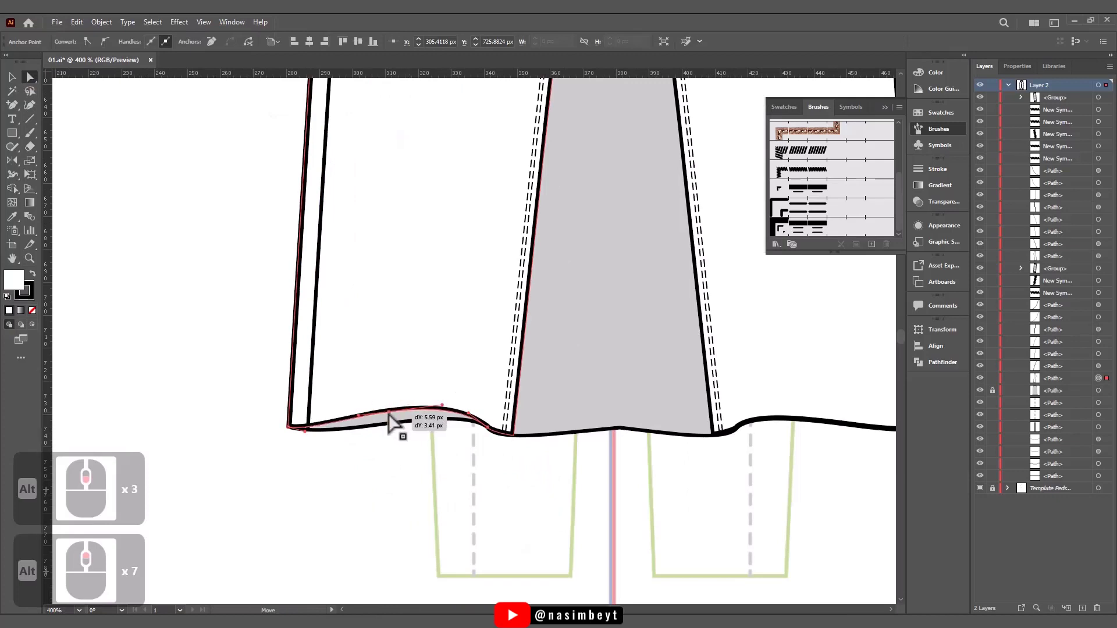
pyautogui.moveTo(304, 431); pyautogui.dragTo(333, 440)
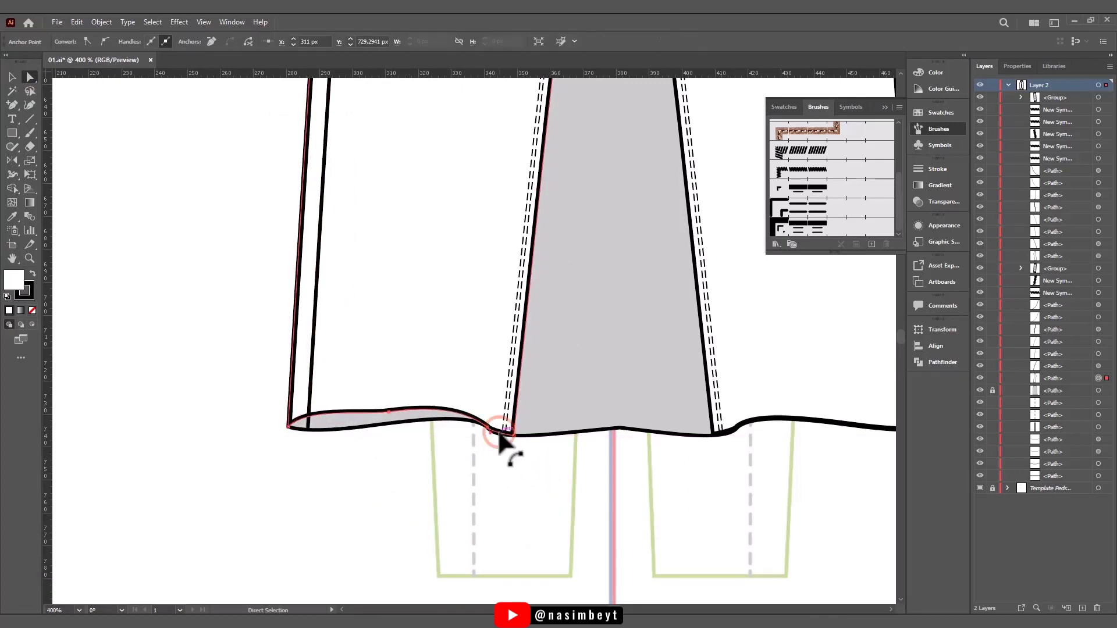
pyautogui.moveTo(513, 435)
pyautogui.mouseDown()
pyautogui.moveTo(515, 426)
pyautogui.moveTo(462, 403)
pyautogui.moveTo(506, 437)
pyautogui.mouseUp()
# - Adjust the lower ends of the mirrored leg's inseam stitching and side panel line to meet the raised front hem
pyautogui.keyDown('alt'); pyautogui.scroll(2, 506, 441); pyautogui.keyUp('alt')
pyautogui.keyDown('alt'); pyautogui.scroll(-6, 511, 431); pyautogui.keyUp('alt')
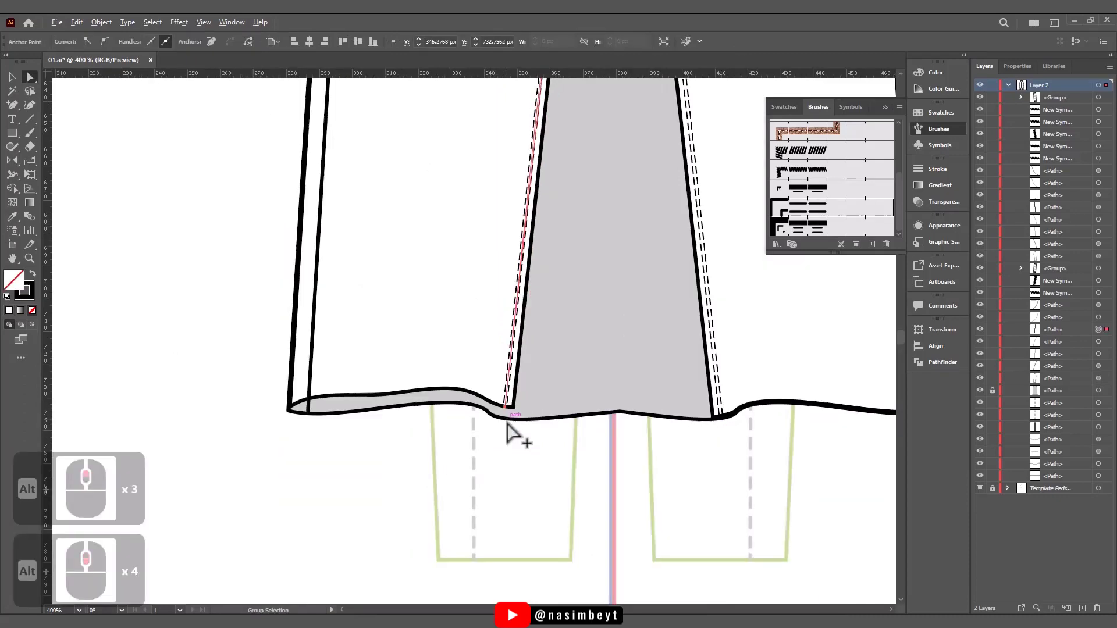
pyautogui.keyDown('alt'); pyautogui.scroll(6, 446, 480); pyautogui.keyUp('alt')
pyautogui.moveTo(438, 491); pyautogui.dragTo(442, 460)
pyautogui.click(460, 439)
# - Reshape the grey back hem below the mirrored leg and round its centre point into a smooth curve
pyautogui.keyDown('alt'); pyautogui.scroll(-6, 460, 440); pyautogui.keyUp('alt')
pyautogui.moveTo(548, 349); pyautogui.dragTo(498, 456)
pyautogui.keyDown('alt'); pyautogui.scroll(3, 449, 586); pyautogui.keyUp('alt')
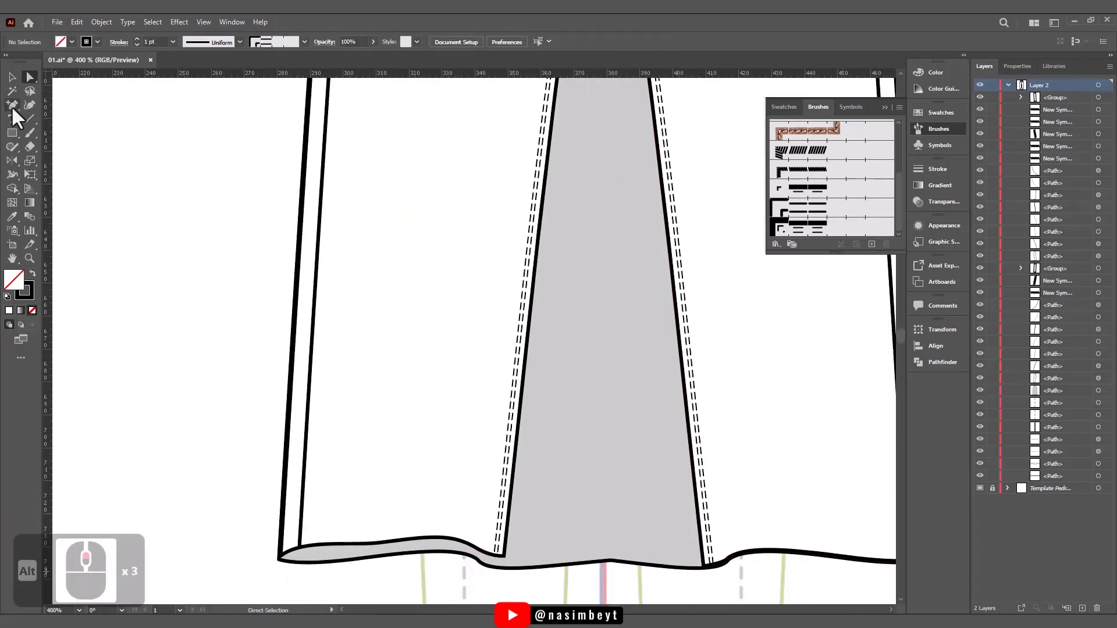
pyautogui.click(433, 550)
pyautogui.moveTo(480, 562)
pyautogui.mouseDown()
pyautogui.moveTo(470, 565)
pyautogui.moveTo(497, 572)
pyautogui.mouseUp()
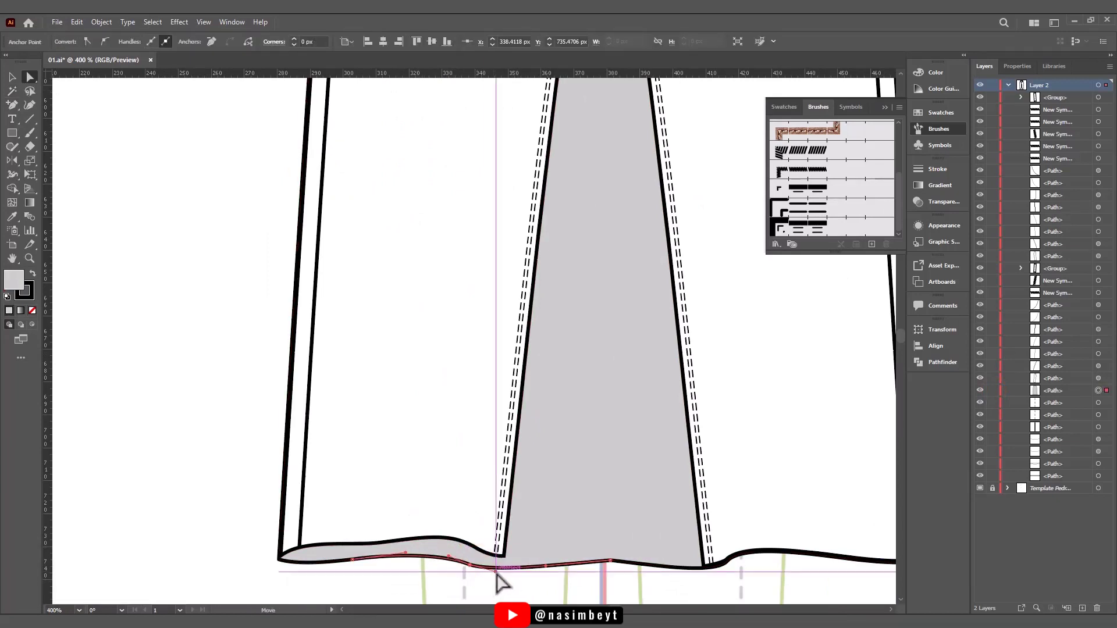
pyautogui.scroll(-5, 616, 516)
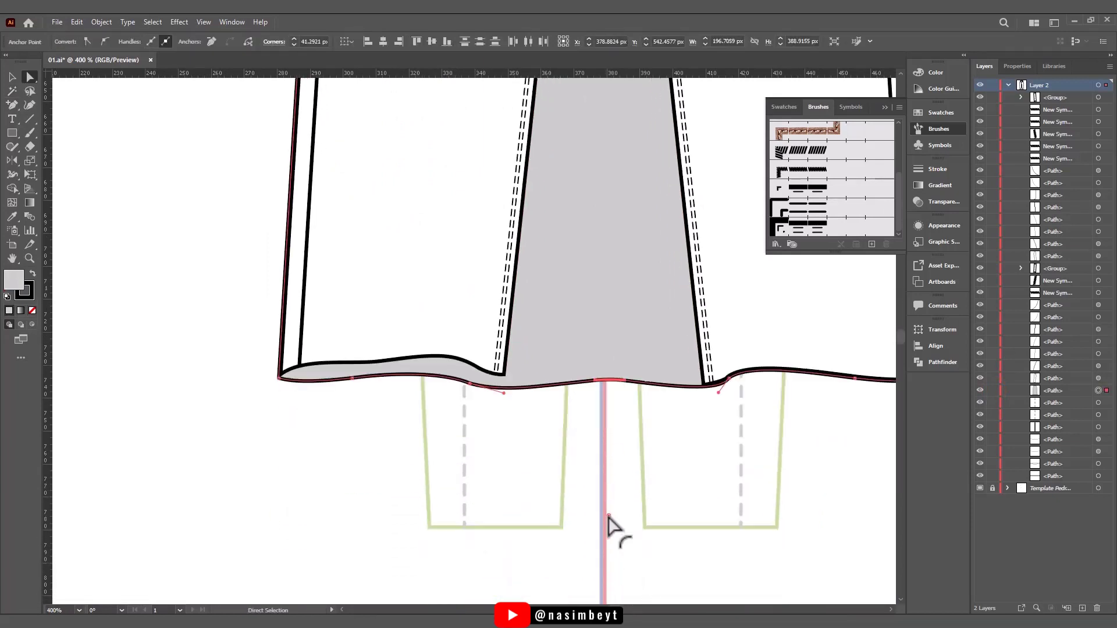
pyautogui.keyDown('alt'); pyautogui.scroll(-3, 606, 464); pyautogui.keyUp('alt')
pyautogui.keyDown('alt'); pyautogui.scroll(5, 562, 486); pyautogui.keyUp('alt')
pyautogui.click(593, 509)
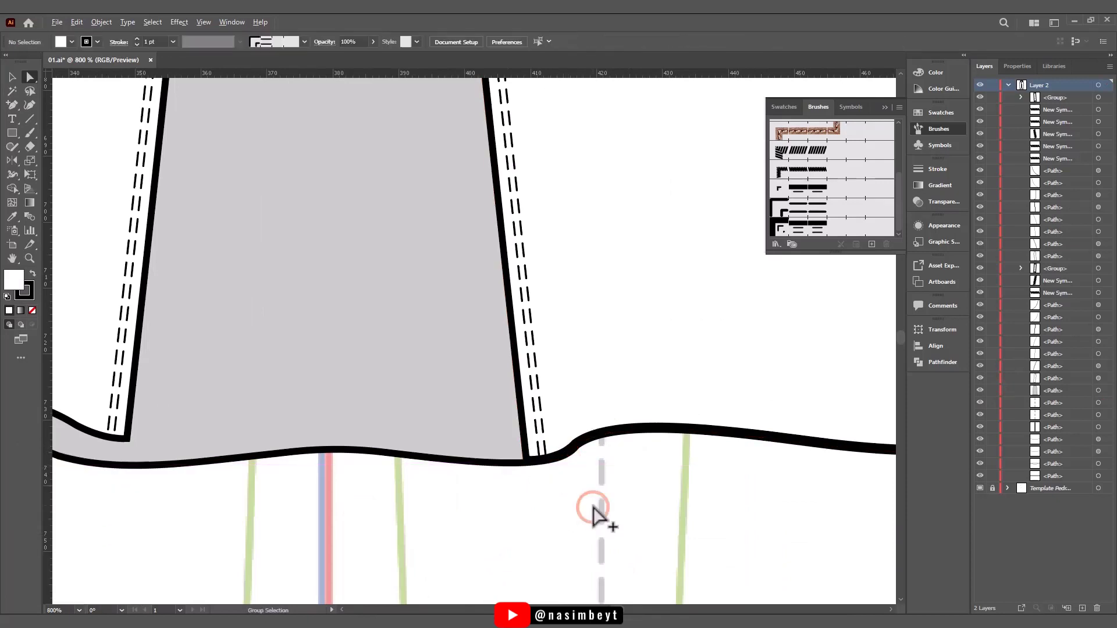
# - Refine the grey back hem beside the original leg's inner corner so it tucks behind the front hem
pyautogui.keyDown('alt'); pyautogui.scroll(-5, 601, 512); pyautogui.keyUp('alt')
pyautogui.keyDown('alt'); pyautogui.scroll(4, 602, 511); pyautogui.keyUp('alt')
pyautogui.click(544, 481)
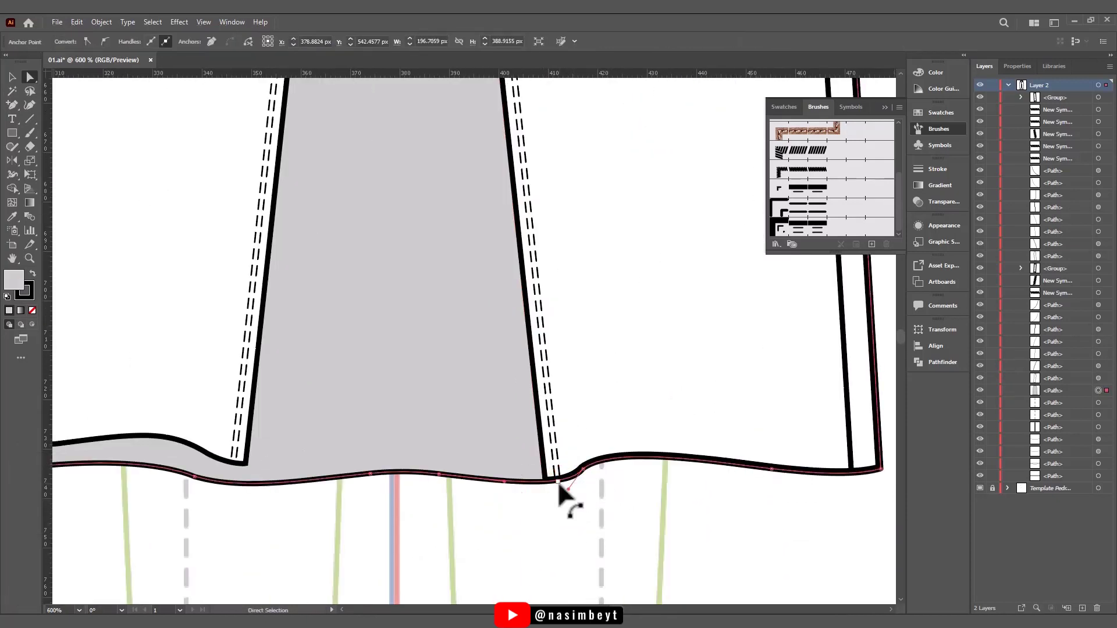
pyautogui.click(593, 521)
pyautogui.keyDown('alt'); pyautogui.scroll(-2, 591, 526); pyautogui.keyUp('alt')
pyautogui.click(556, 508)
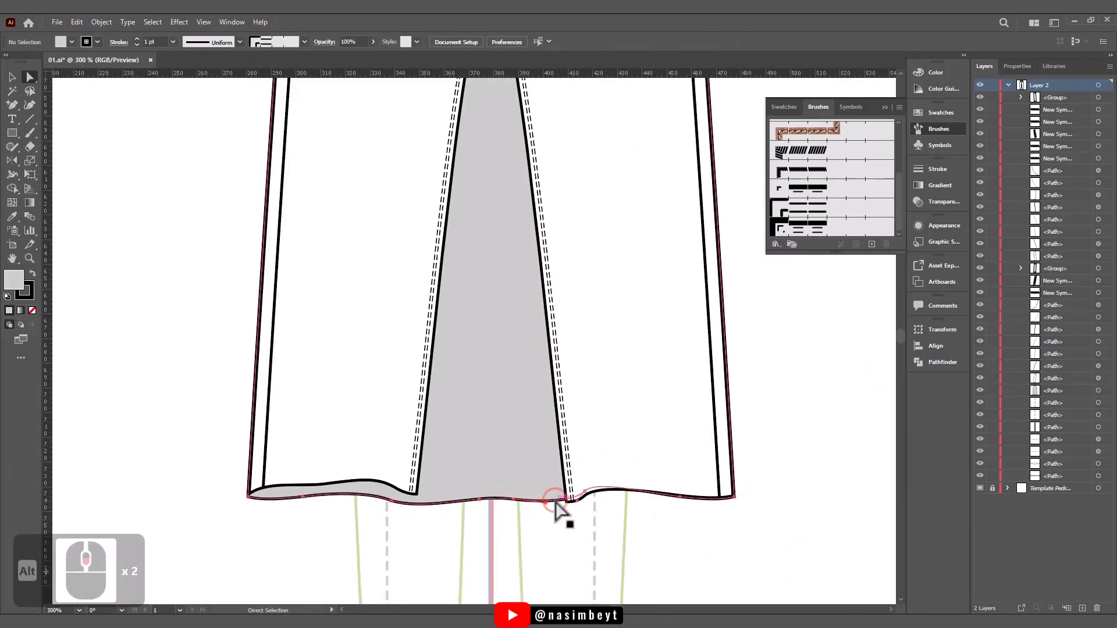
pyautogui.keyDown('alt'); pyautogui.scroll(4, 567, 507); pyautogui.keyUp('alt')
pyautogui.click(603, 474)
pyautogui.keyDown('alt'); pyautogui.scroll(-2, 606, 543); pyautogui.keyUp('alt')
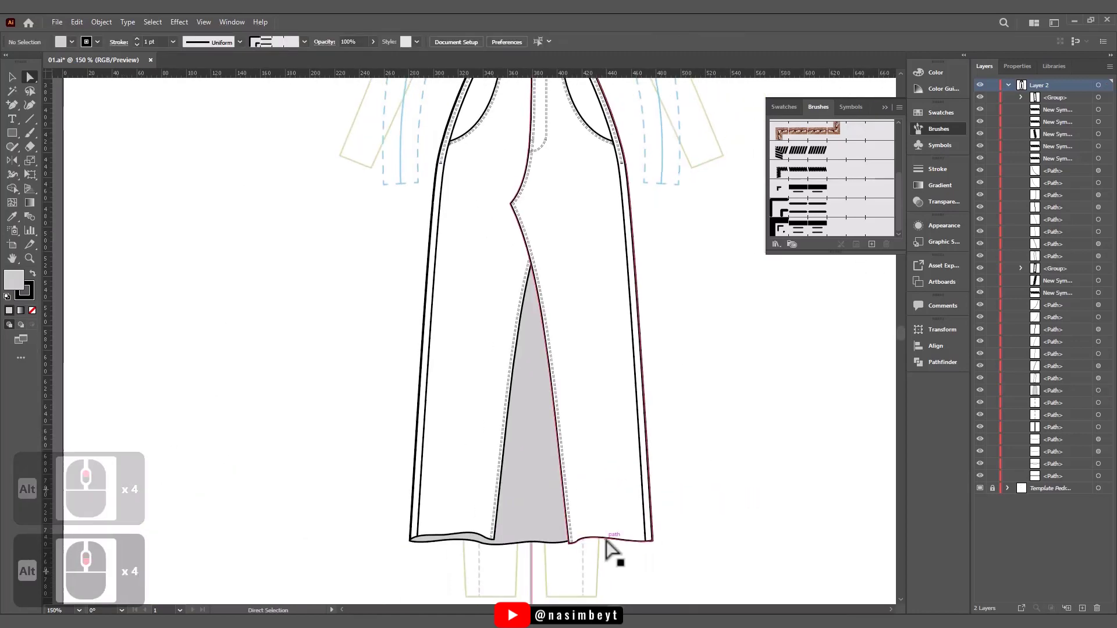
pyautogui.keyDown('alt'); pyautogui.scroll(5, 613, 519); pyautogui.keyUp('alt')
pyautogui.click(549, 561)
pyautogui.keyDown('alt'); pyautogui.scroll(-2, 574, 557); pyautogui.keyUp('alt')
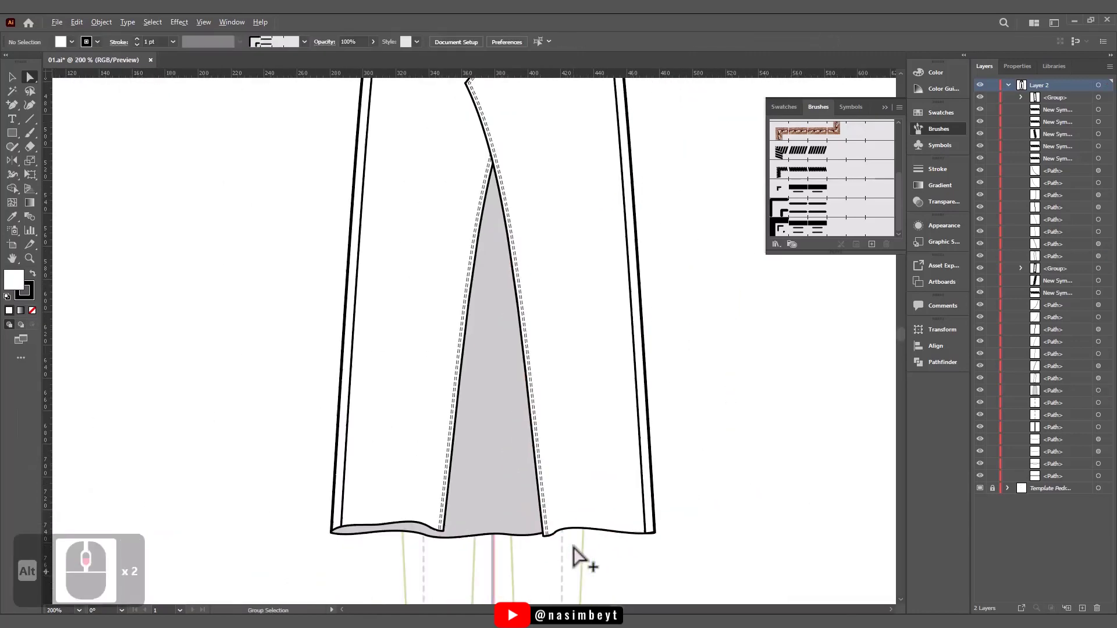
# - Refine the wave of the mirrored leg's front hem and extend its inseam stitching down to the hem edge
pyautogui.keyDown('alt'); pyautogui.scroll(3, 432, 540); pyautogui.keyUp('alt')
pyautogui.moveTo(455, 508); pyautogui.dragTo(427, 513)
pyautogui.hotkey('ctrl', 'z')
pyautogui.moveTo(362, 478); pyautogui.dragTo(333, 477)
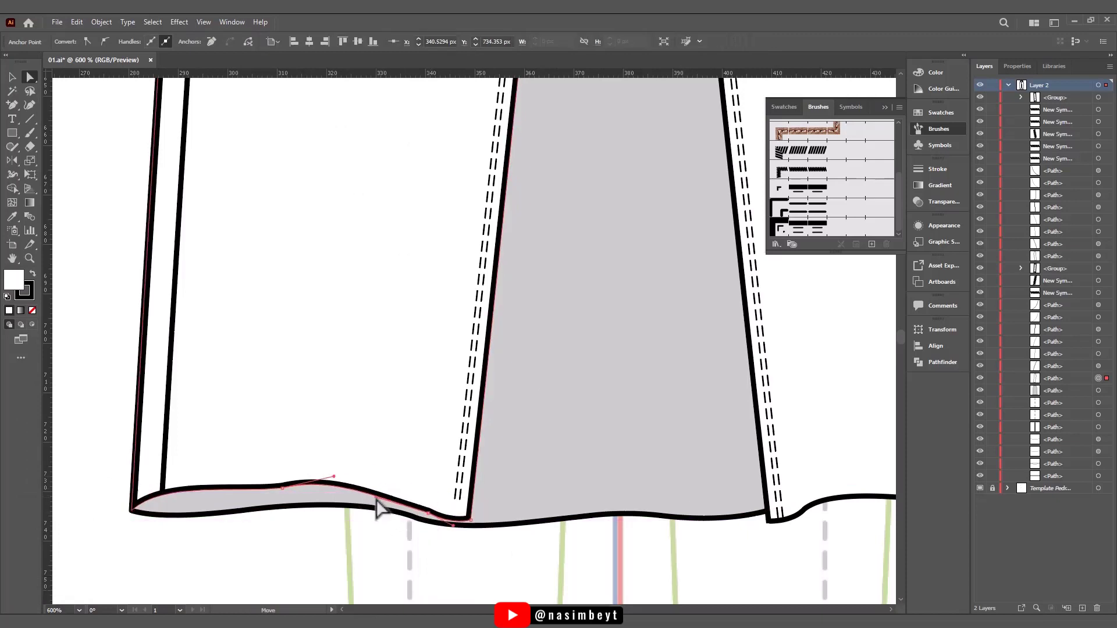
pyautogui.click(497, 535)
pyautogui.click(459, 513)
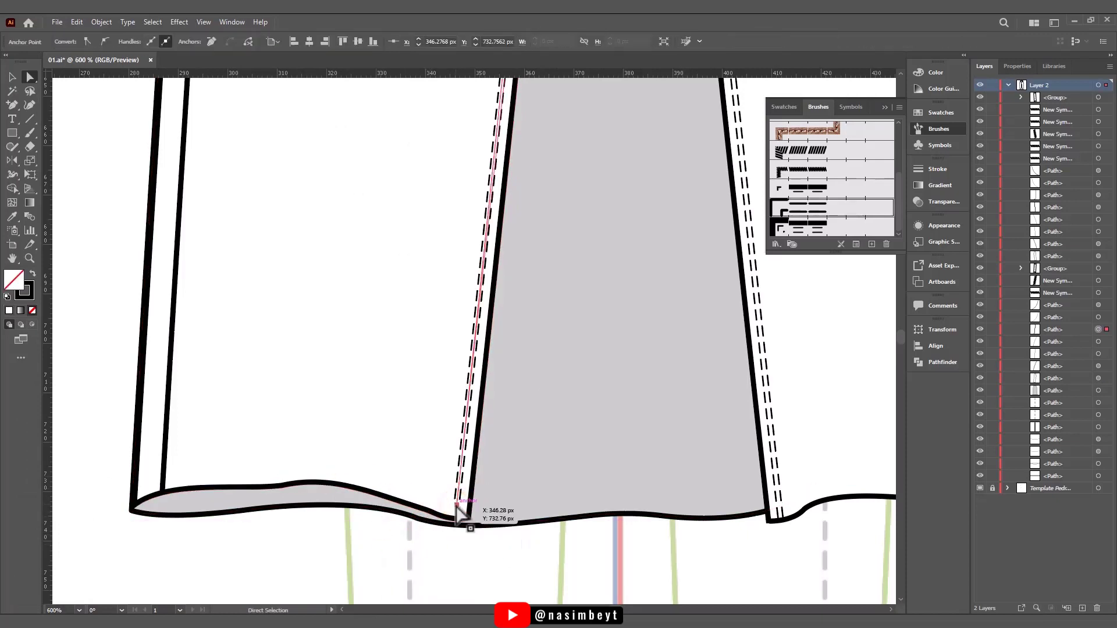
pyautogui.keyDown('alt'); pyautogui.scroll(-3, 461, 523); pyautogui.keyUp('alt')
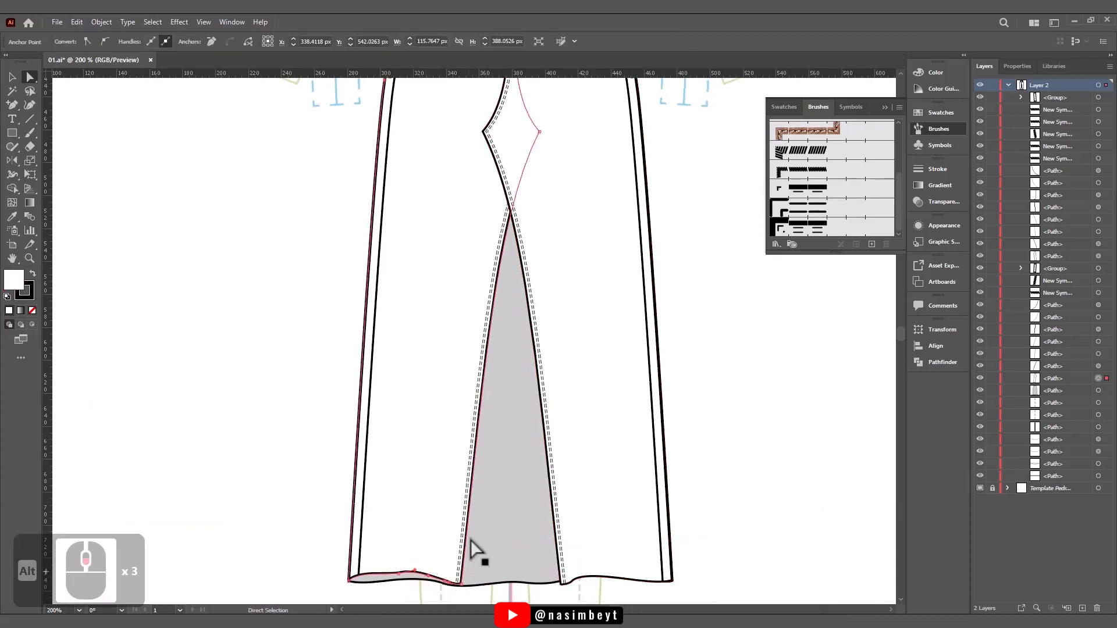
pyautogui.moveTo(473, 516); pyautogui.dragTo(497, 408)
pyautogui.keyDown('alt'); pyautogui.scroll(1, 436, 470); pyautogui.keyUp('alt')
pyautogui.keyDown('alt'); pyautogui.scroll(2, 498, 492); pyautogui.keyUp('alt')
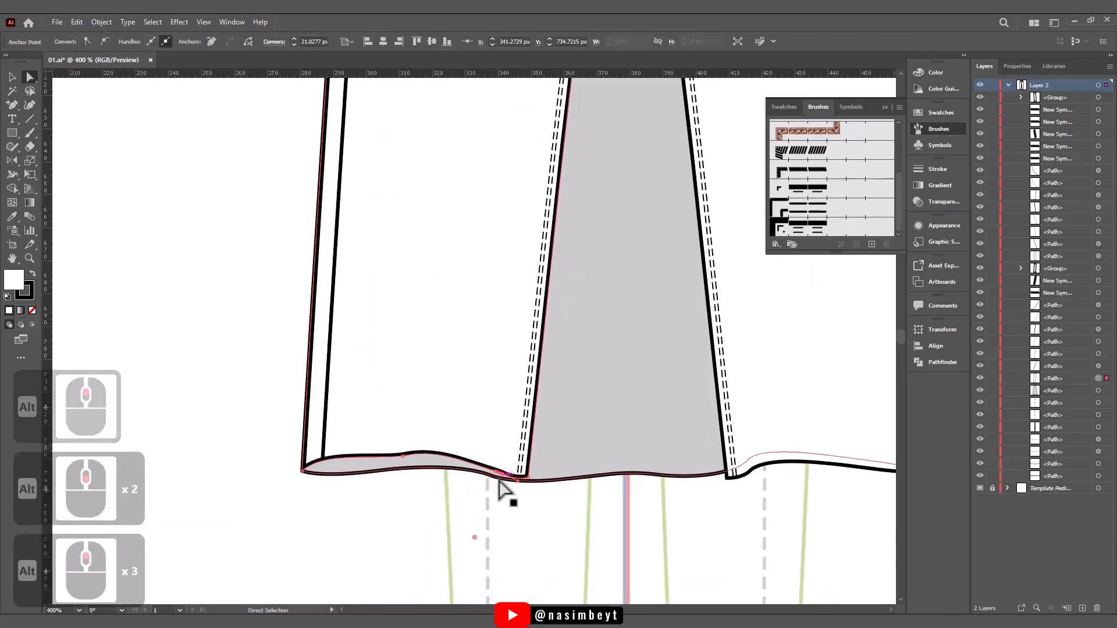
# - Duplicate the mirrored leg's front hem line in place, remove its fill and apply the double dashed stitch brush
pyautogui.keyDown('alt'); pyautogui.scroll(2, 674, 479); pyautogui.keyUp('alt')
pyautogui.rightClick(282, 431)
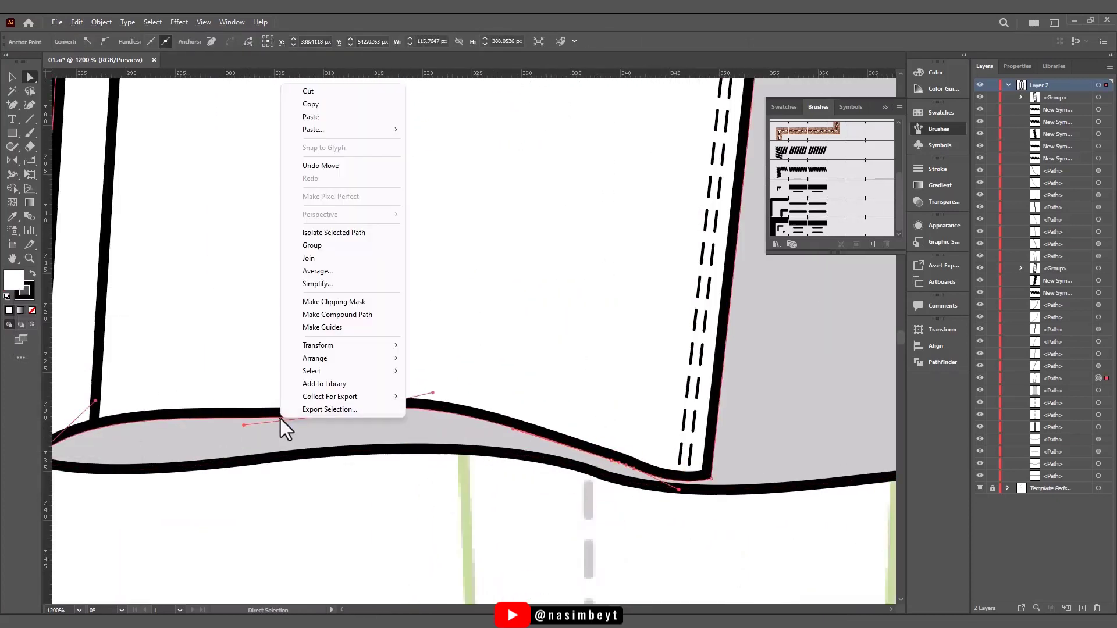
pyautogui.click(314, 106)
pyautogui.hotkey('ctrl', 'f')
pyautogui.press('Down')
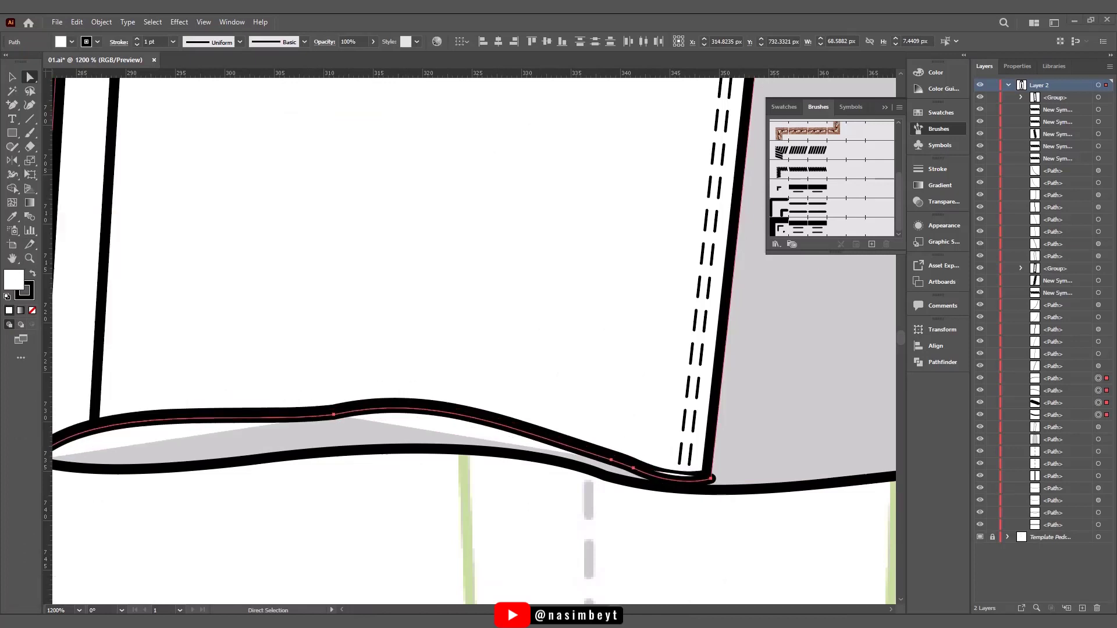
pyautogui.press('/')
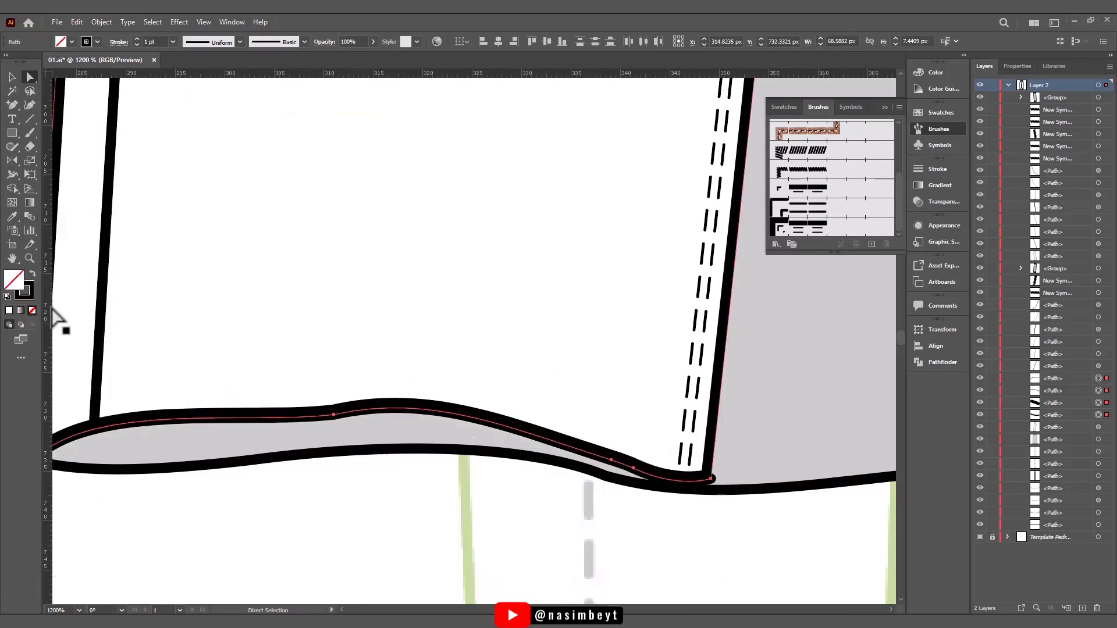
pyautogui.click(812, 220)
pyautogui.press('v')
pyautogui.hotkey('ctrl', 'shift', 'a')
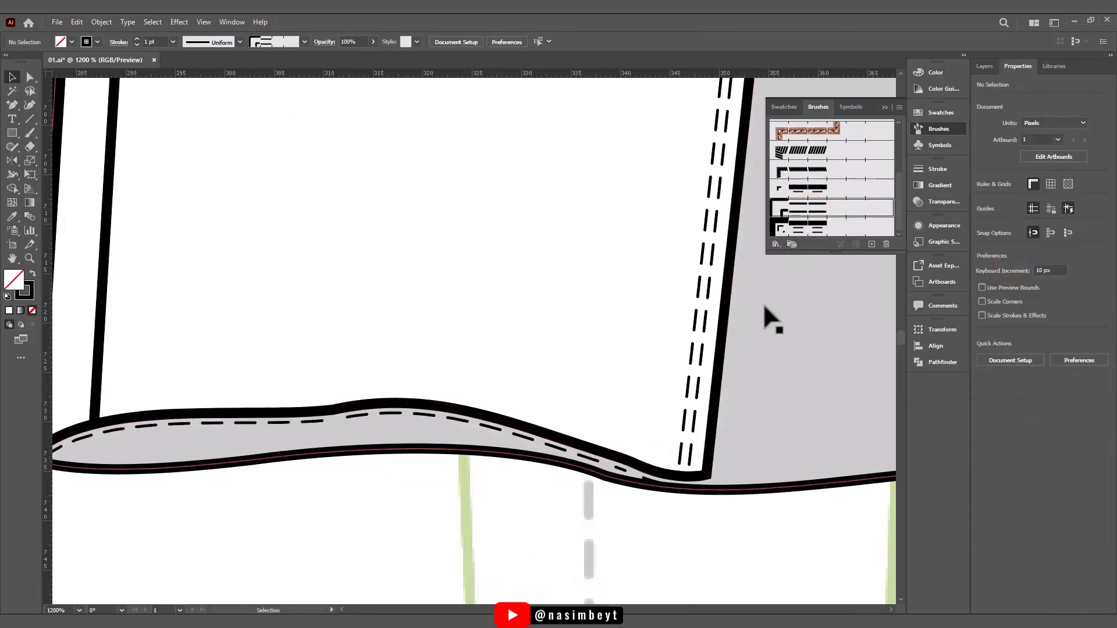
# - Move the stitched copy of the front hem up 10 px onto the mirrored leg
pyautogui.click(763, 305)
pyautogui.click(423, 409)
pyautogui.keyDown('shift'); pyautogui.click(293, 416); pyautogui.keyUp('shift')
pyautogui.press('Up')
pyautogui.scroll(-2, 295, 419)
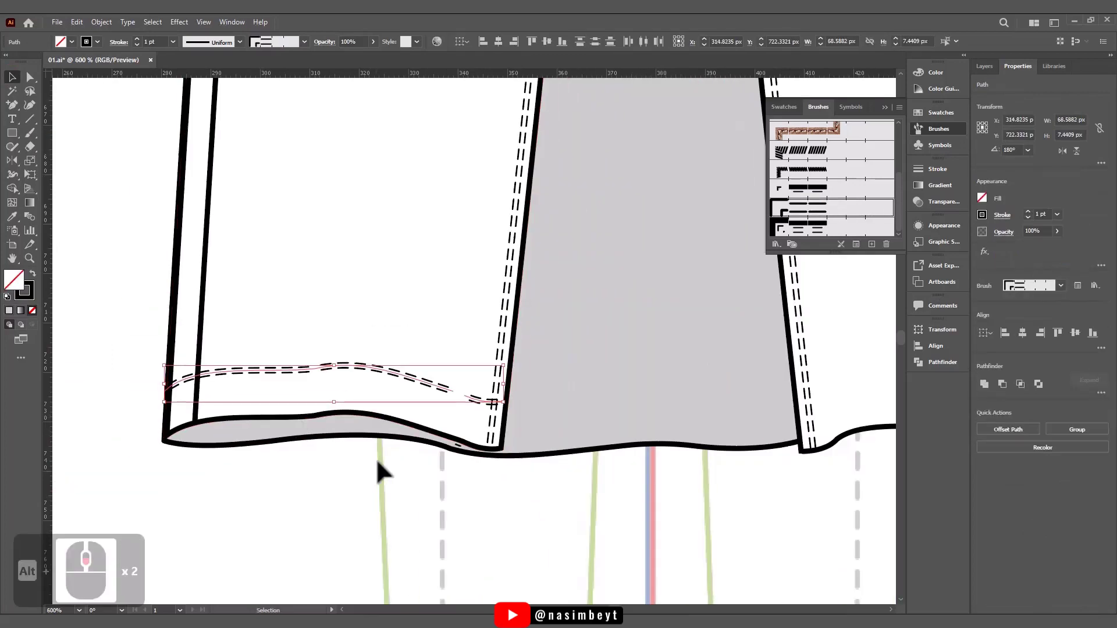
# - Bring the hem stitching segments to the front and lock all other objects in the layer
pyautogui.click(700, 511)
pyautogui.click(468, 397)
pyautogui.press('a')
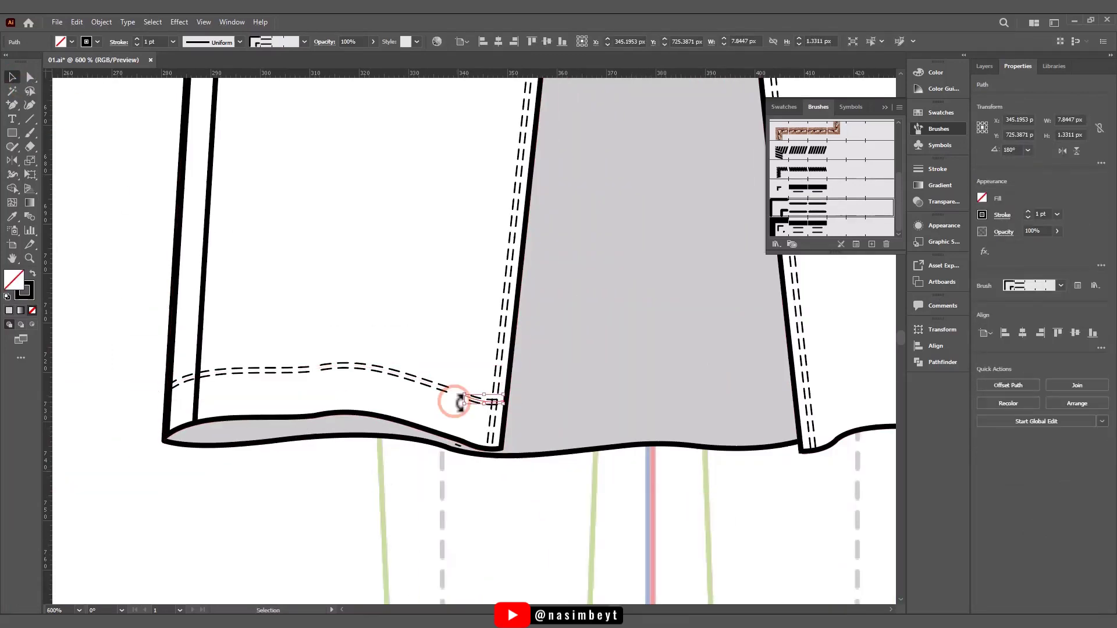
pyautogui.keyDown('shift'); pyautogui.click(287, 374); pyautogui.keyUp('shift')
pyautogui.hotkey('ctrl', 'shift', 'Delete')
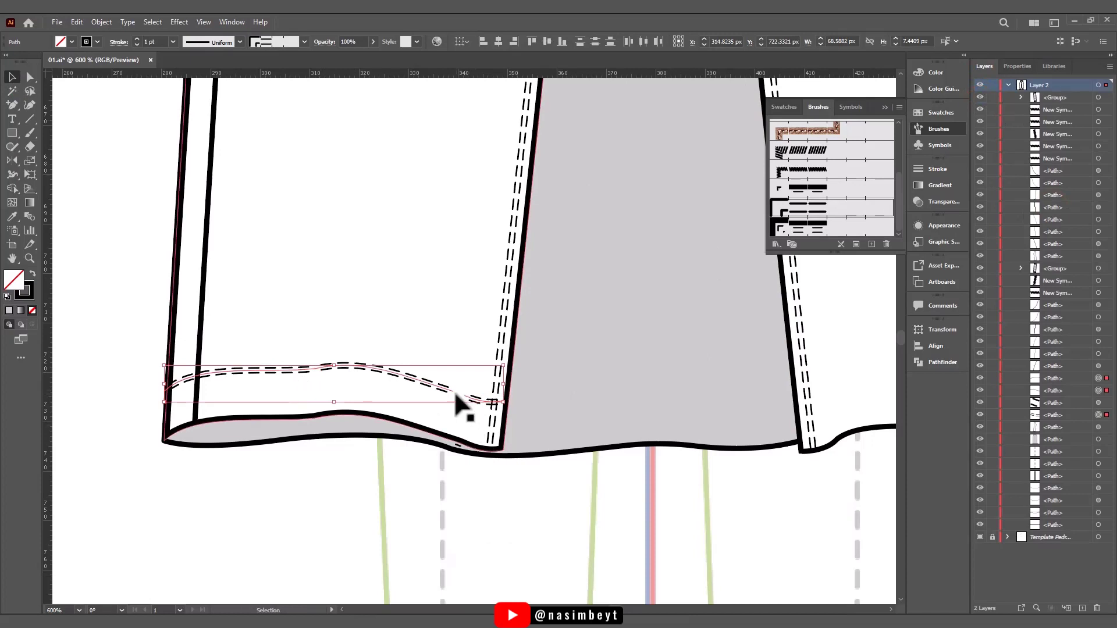
pyautogui.hotkey('ctrl', 'shift', ']')
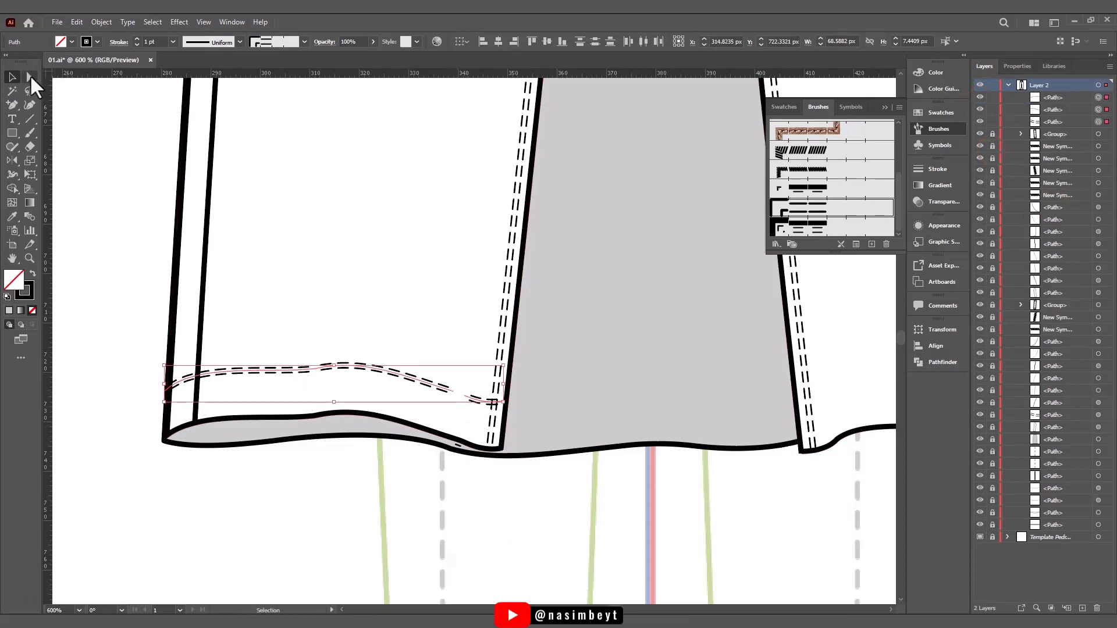
# - Join the separate hem stitching segments on the mirrored leg into one continuous path
pyautogui.click(31, 78)
pyautogui.moveTo(441, 432); pyautogui.dragTo(473, 381)
pyautogui.hotkey('ctrl', 'j')
pyautogui.moveTo(283, 476); pyautogui.dragTo(336, 337)
pyautogui.hotkey('ctrl', 'j')
pyautogui.click(13, 78)
pyautogui.click(326, 290)
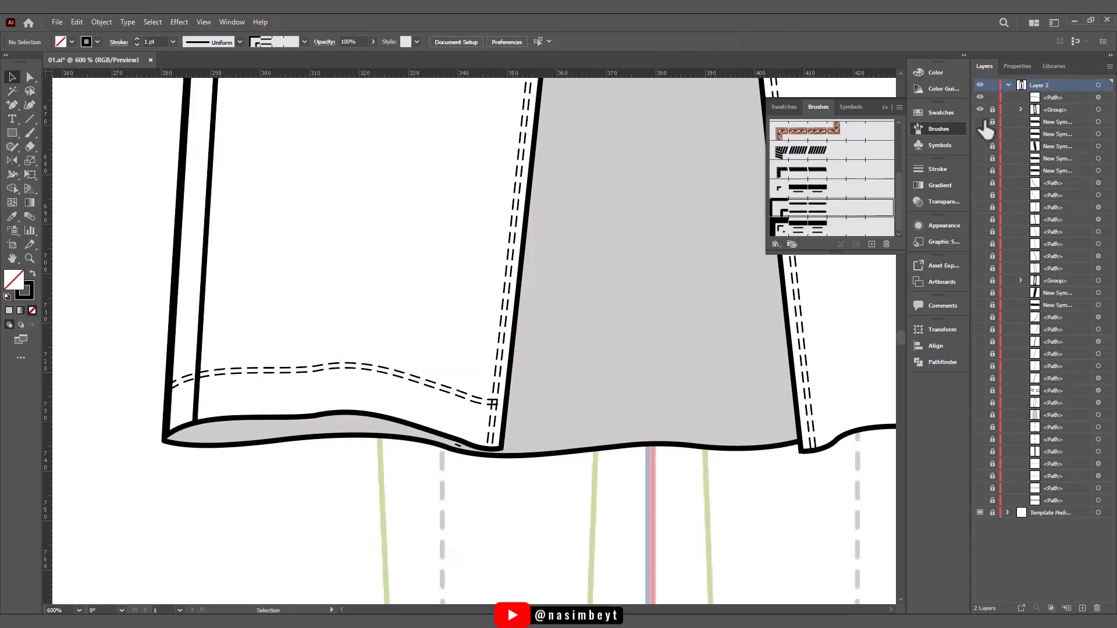
# - Hide the stray stitching path left at the hem and adjust the hem stitching's inner end to meet the inseam
pyautogui.moveTo(981, 121); pyautogui.dragTo(980, 501)
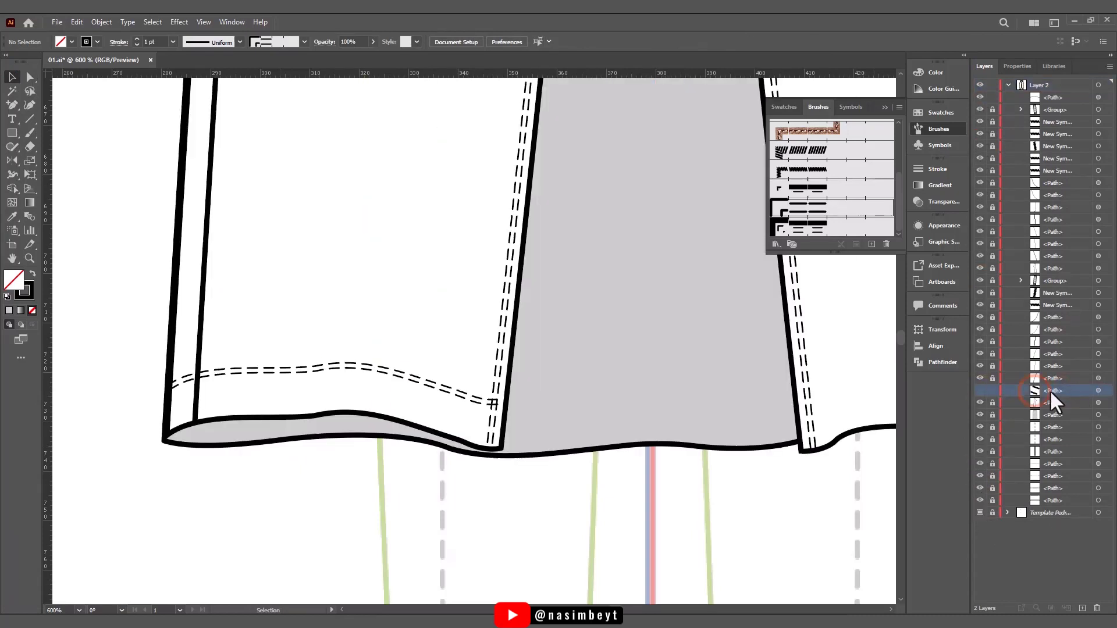
pyautogui.click(482, 400)
pyautogui.click(30, 77)
pyautogui.moveTo(498, 403); pyautogui.dragTo(505, 404)
pyautogui.click(510, 494)
# - Duplicate the grey back hem line without fill, raise it about 10 px and apply the double dashed stitch brush
pyautogui.scroll(-3, 516, 493)
pyautogui.scroll(1, 614, 487)
pyautogui.click(381, 467)
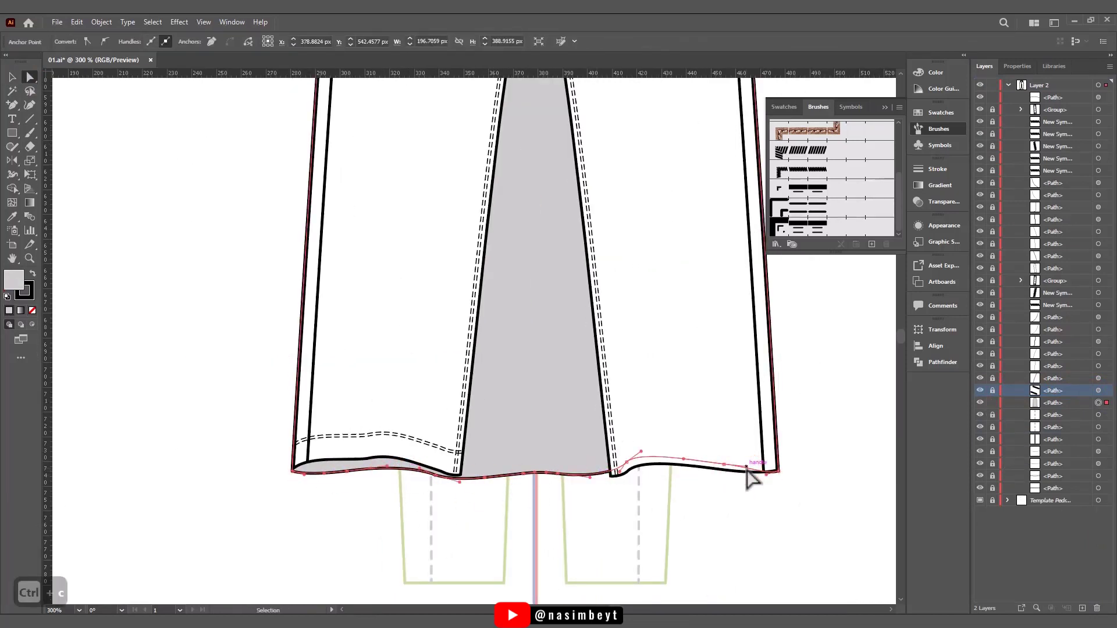
pyautogui.hotkey('ctrl', 'f')
pyautogui.press('/')
pyautogui.hotkey('shift', 'Up')
pyautogui.click(789, 207)
pyautogui.click(106, 120)
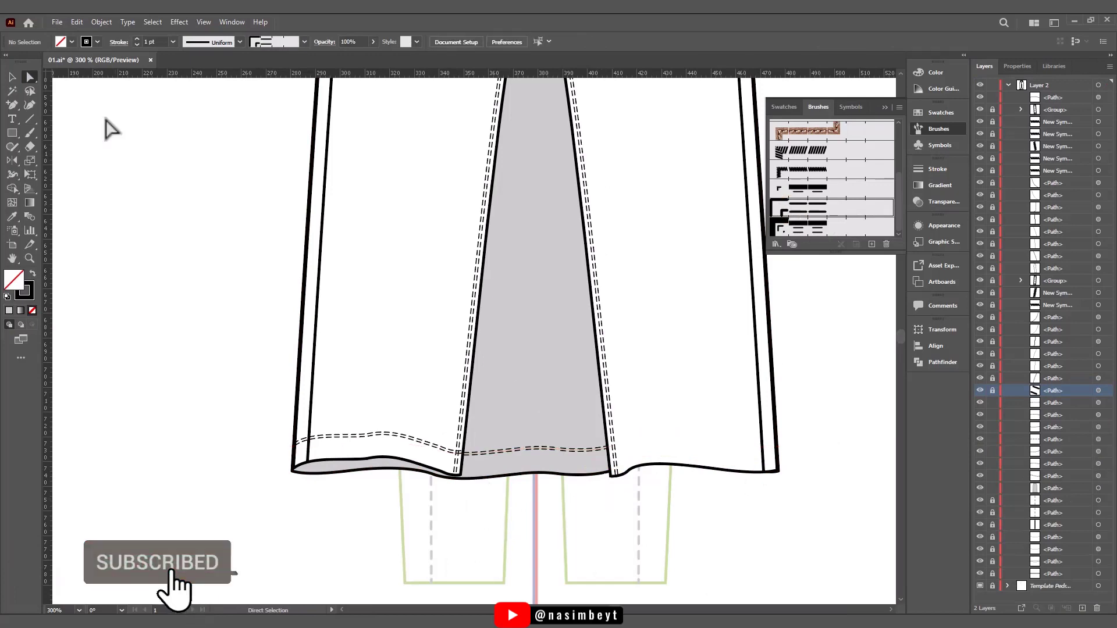
# - Join the back hem stitching segments between the two legs into a continuous line
pyautogui.click(535, 448)
pyautogui.keyDown('shift'); pyautogui.click(497, 451); pyautogui.keyUp('shift')
pyautogui.hotkey('ctrl', 'j')
pyautogui.click(659, 333)
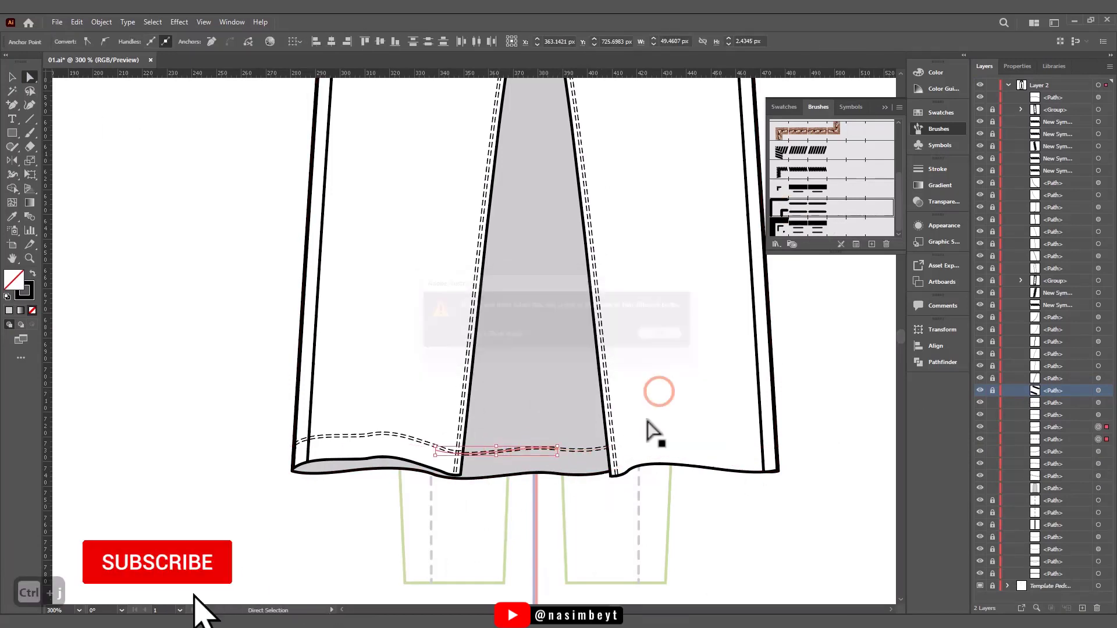
pyautogui.click(506, 475)
pyautogui.hotkey('ctrl', '2')
pyautogui.hotkey('ctrl', 'j')
pyautogui.moveTo(559, 437); pyautogui.dragTo(591, 430)
pyautogui.click(667, 334)
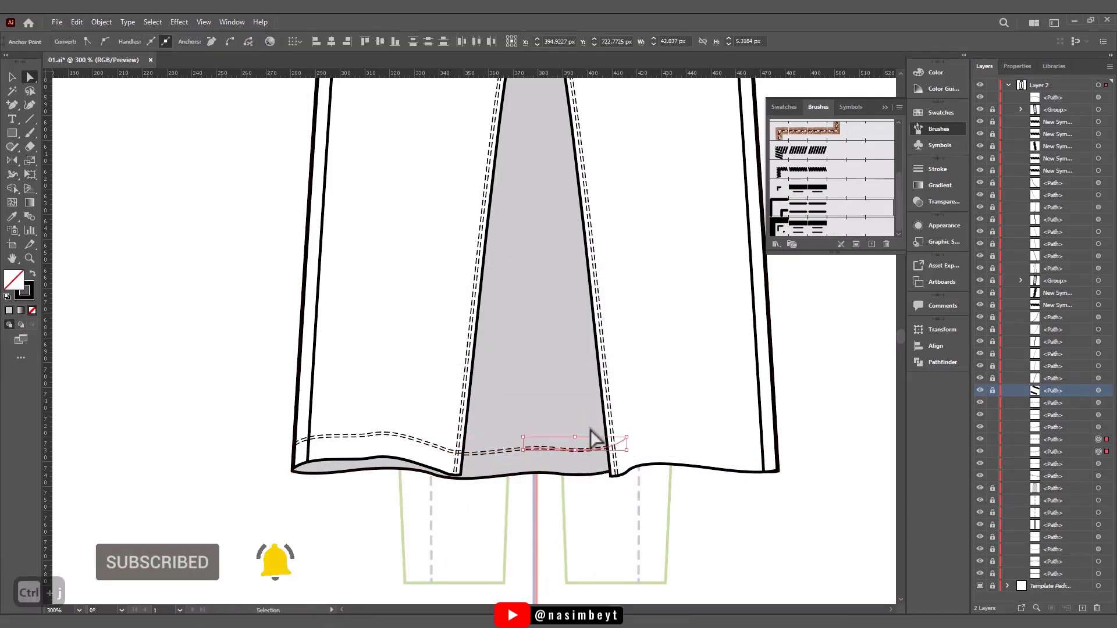
pyautogui.hotkey('ctrl', 'j')
pyautogui.click(683, 529)
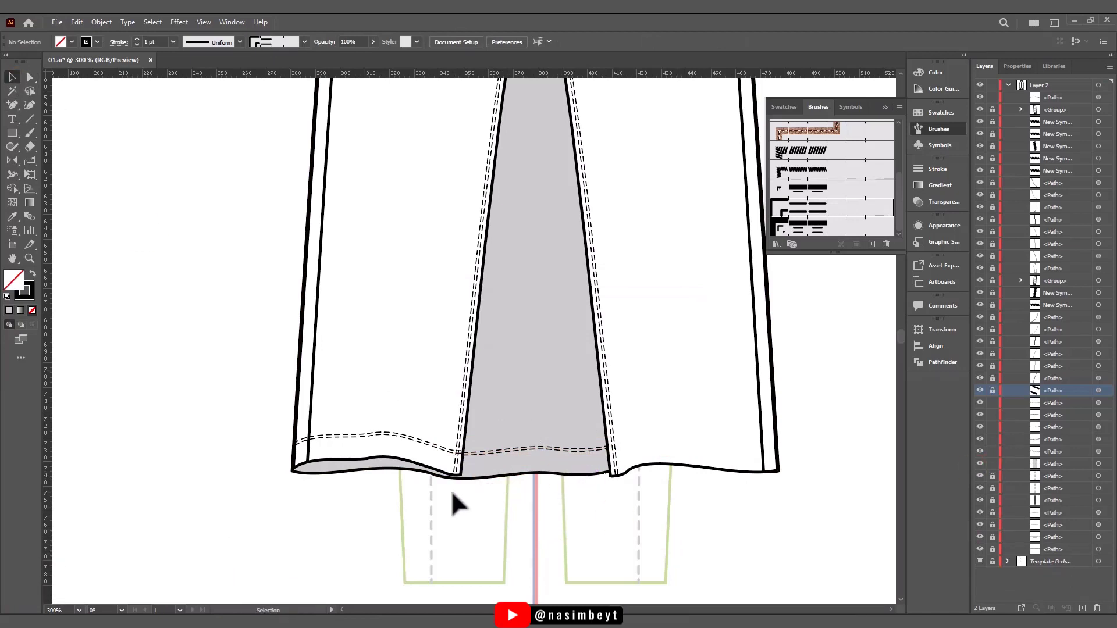
# - Duplicate the grey back hem's lower line, move the copy down 10 px and remove its fill
pyautogui.click(30, 77)
pyautogui.click(341, 473)
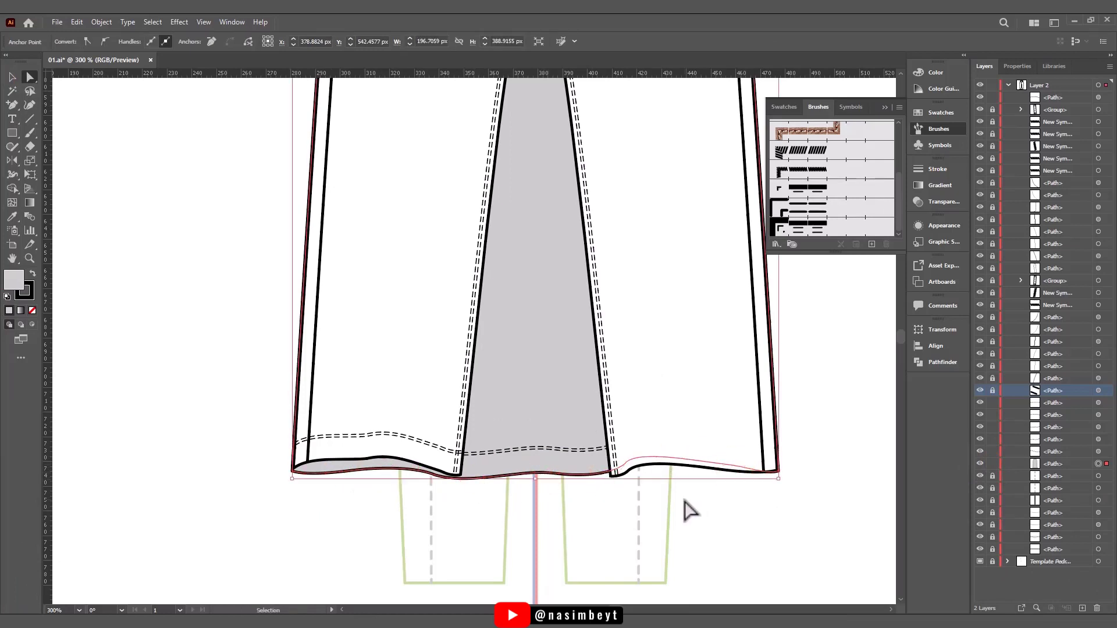
pyautogui.hotkey('ctrl', 'c')
pyautogui.hotkey('ctrl', 'f')
pyautogui.hotkey('ctrl', 'j')
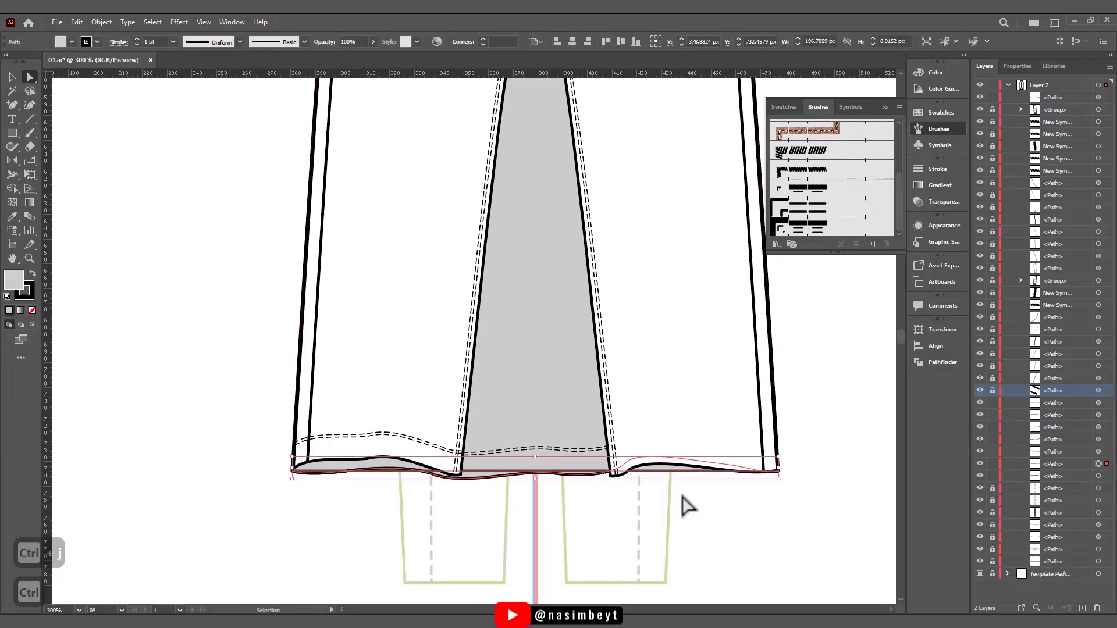
pyautogui.hotkey('ctrl', 'z')
pyautogui.hotkey('ctrl', 'z')
pyautogui.click(11, 77)
pyautogui.hotkey('shift', 'Down')
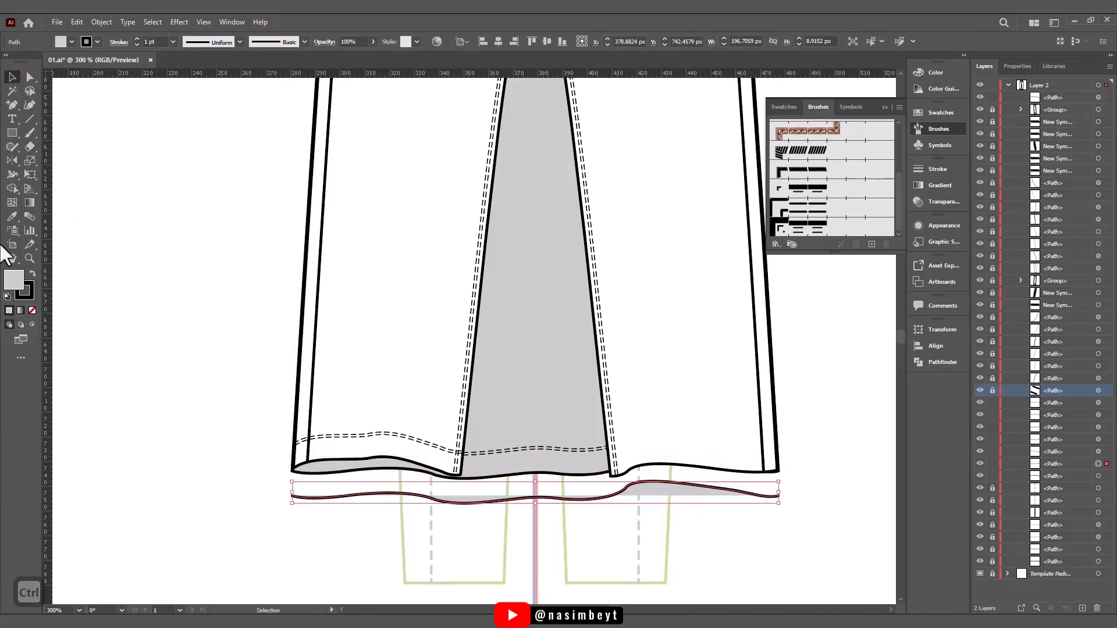
pyautogui.click(33, 311)
# - Make a second copy of the hem line, join both lines into a closed band and raise it onto the hem
pyautogui.hotkey('ctrl', 'c')
pyautogui.hotkey('ctrl', 'f')
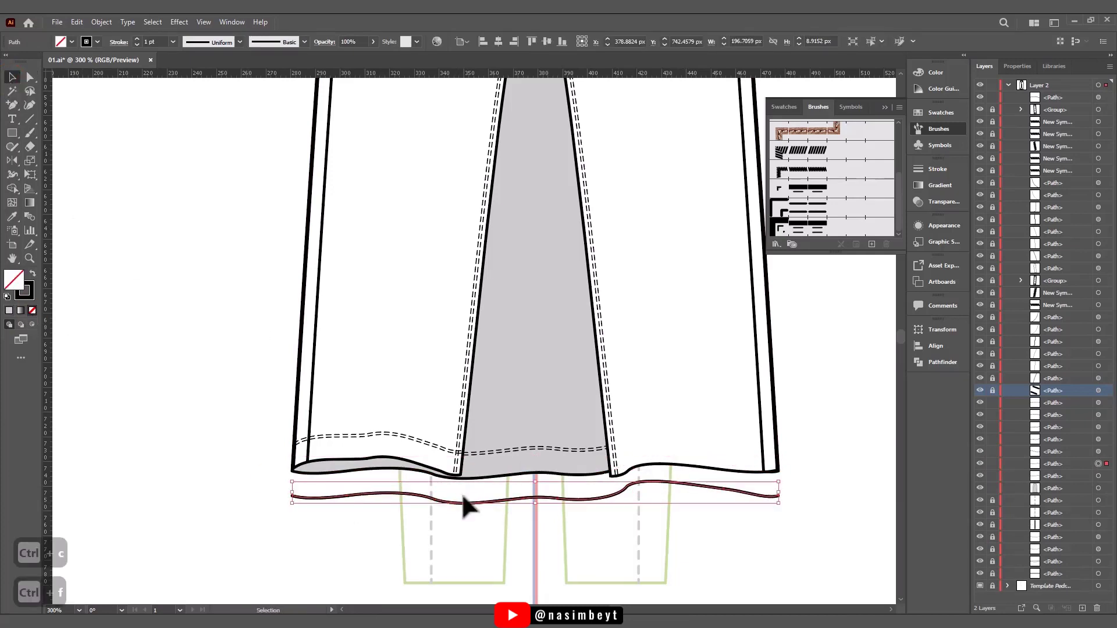
pyautogui.moveTo(462, 493); pyautogui.dragTo(466, 512)
pyautogui.hotkey('ctrl', 'j')
pyautogui.hotkey('ctrl', 'j')
pyautogui.hotkey('shift', 'Up')
pyautogui.hotkey('shift', 'Up')
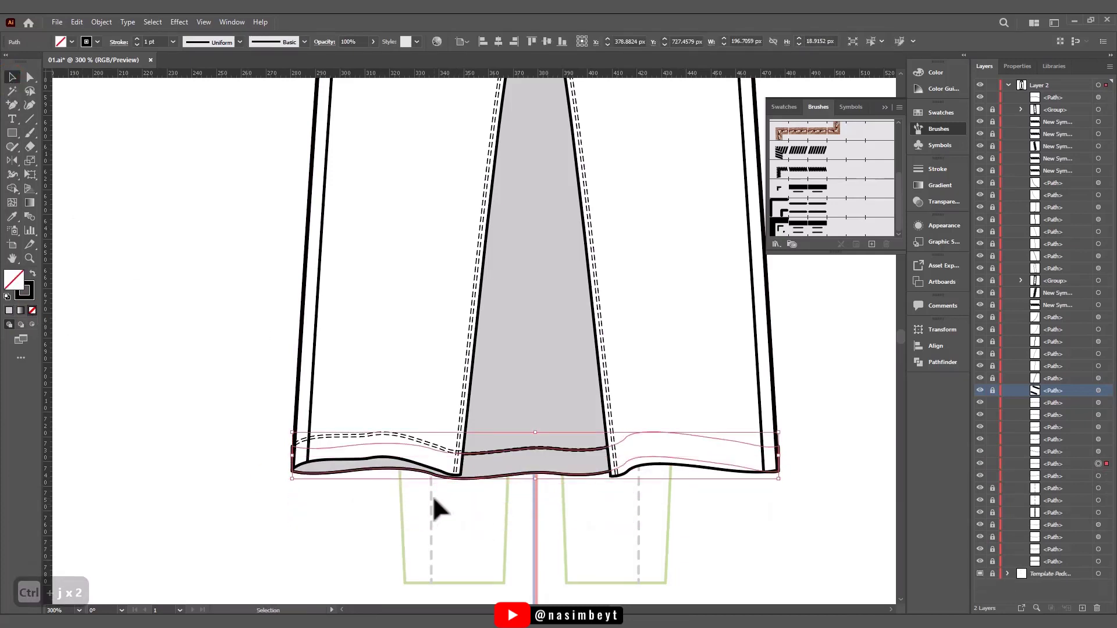
# - Fill the hem band with the trouser leg's white and stretch it upward to about 26 px tall
pyautogui.press('i')
pyautogui.click(411, 316)
pyautogui.press('v')
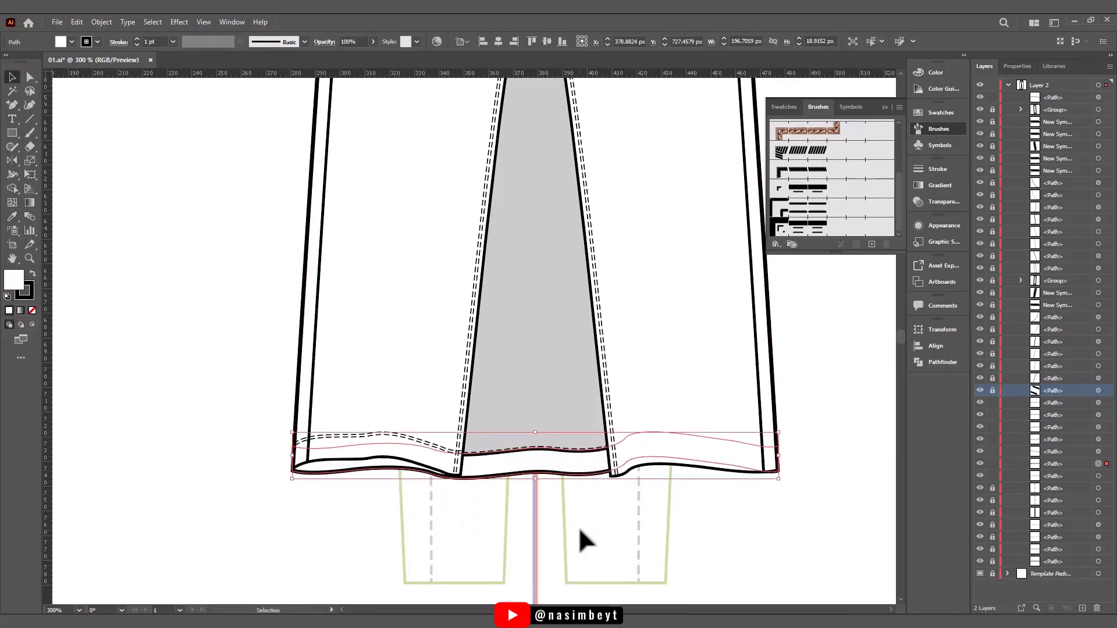
pyautogui.moveTo(536, 433); pyautogui.dragTo(538, 428)
pyautogui.hotkey('ctrl', 'z')
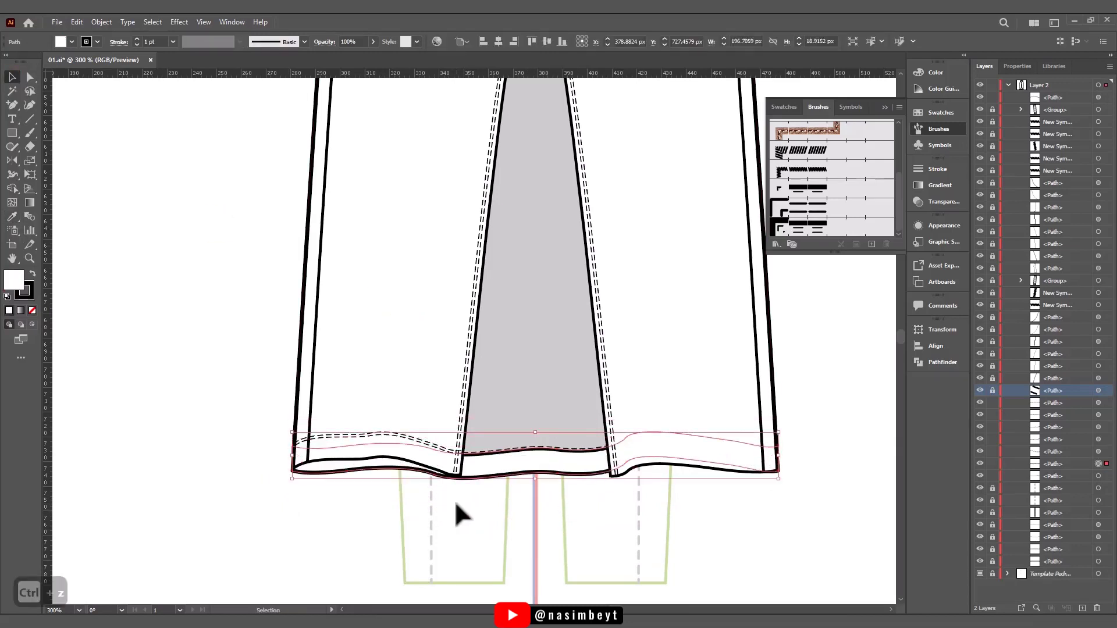
pyautogui.press('a')
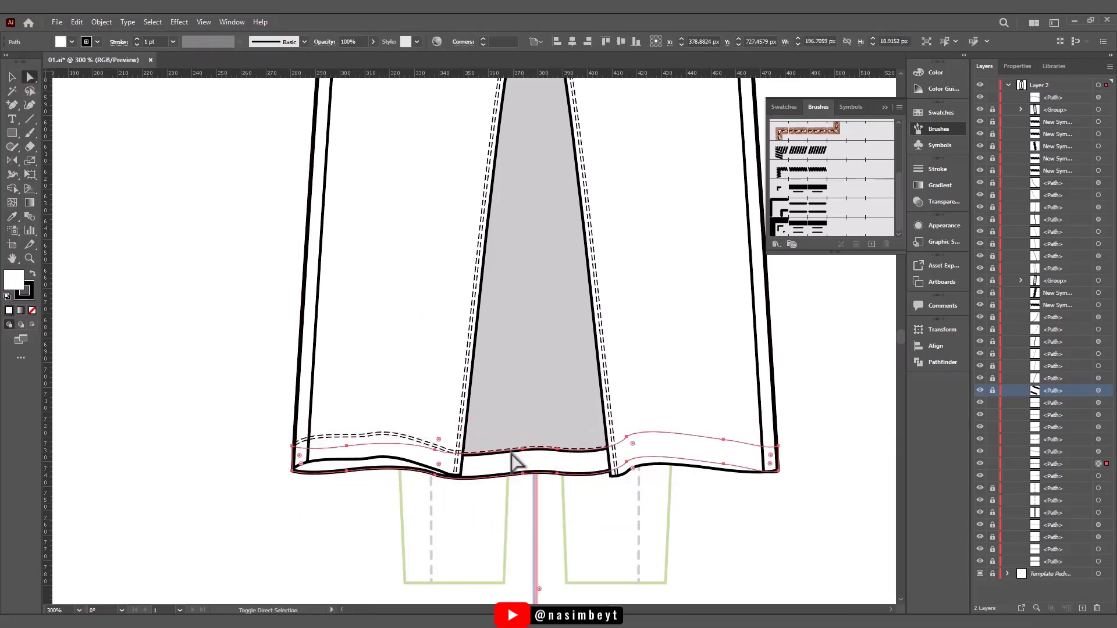
pyautogui.click(643, 434)
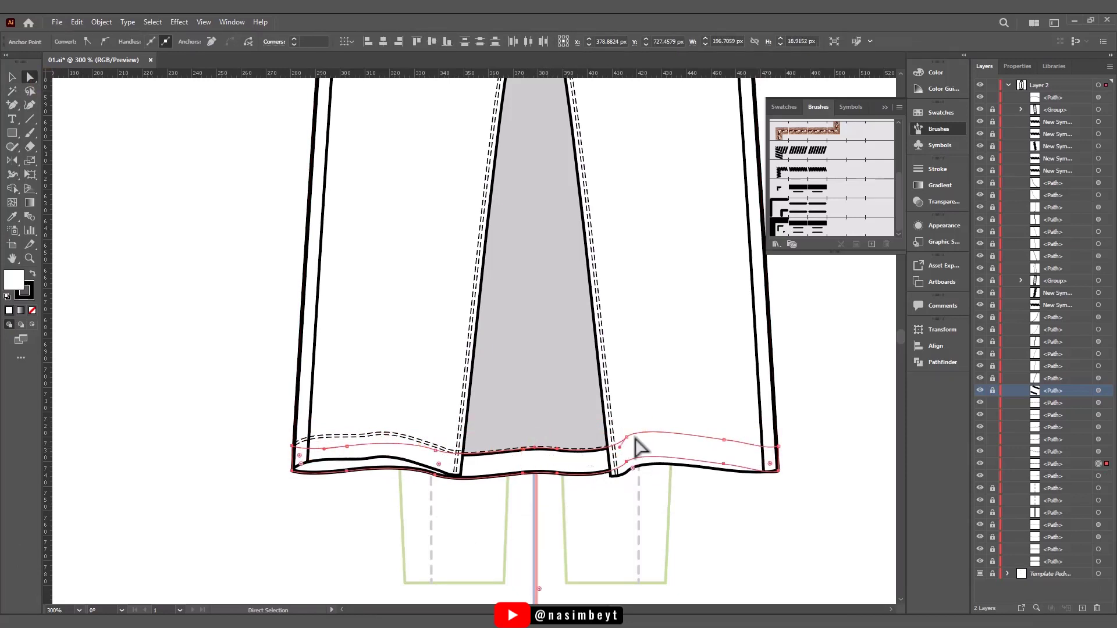
pyautogui.hotkey('ctrl', 'z')
pyautogui.click(12, 78)
pyautogui.moveTo(536, 432); pyautogui.dragTo(535, 415)
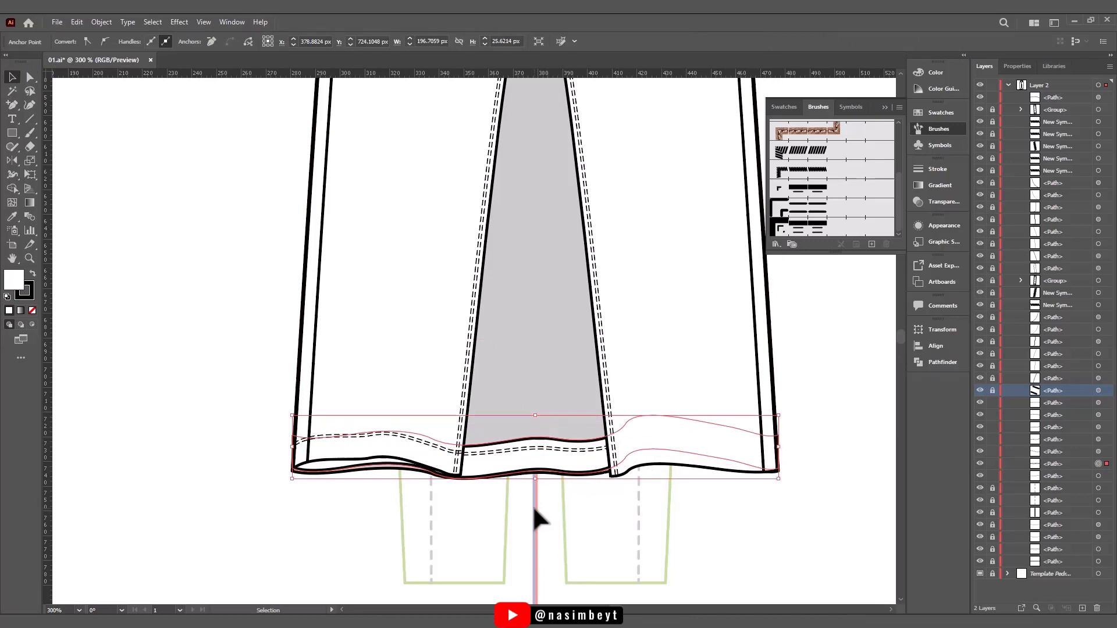
# - Move the white band's lower anchors under the mirrored leg down onto the back hem edge
pyautogui.press('a')
pyautogui.scroll(5, 291, 296)
pyautogui.moveTo(298, 289); pyautogui.dragTo(298, 290)
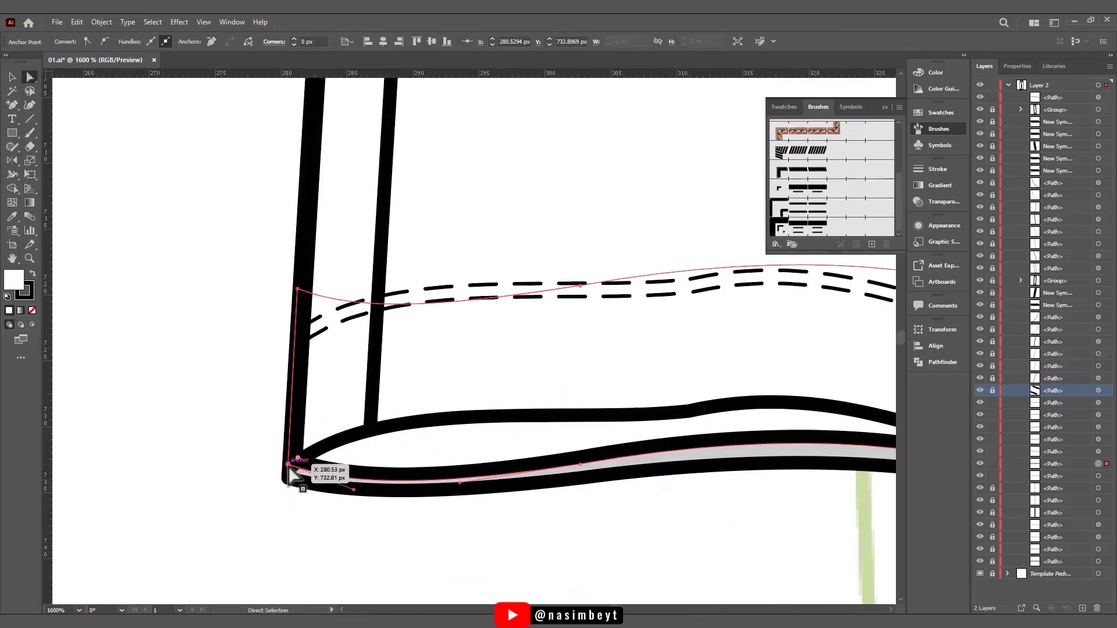
pyautogui.moveTo(288, 465); pyautogui.dragTo(292, 479)
pyautogui.moveTo(580, 464); pyautogui.dragTo(580, 479)
pyautogui.moveTo(855, 495); pyautogui.dragTo(554, 471)
pyautogui.moveTo(731, 481); pyautogui.dragTo(620, 460)
pyautogui.moveTo(638, 447); pyautogui.dragTo(644, 457)
pyautogui.moveTo(381, 394); pyautogui.dragTo(394, 404)
# - Lower the band's remaining bottom anchors towards the original leg so they follow the back hem edge
pyautogui.moveTo(733, 489); pyautogui.dragTo(154, 472)
pyautogui.moveTo(712, 422); pyautogui.dragTo(718, 434)
pyautogui.moveTo(529, 419); pyautogui.dragTo(524, 431)
pyautogui.moveTo(741, 488); pyautogui.dragTo(255, 518)
pyautogui.moveTo(598, 368); pyautogui.dragTo(616, 380)
pyautogui.scroll(-6, 609, 484)
pyautogui.click(667, 513)
pyautogui.moveTo(681, 498); pyautogui.dragTo(584, 523)
# - Lock the white hem band and the grey back shape
pyautogui.press('v')
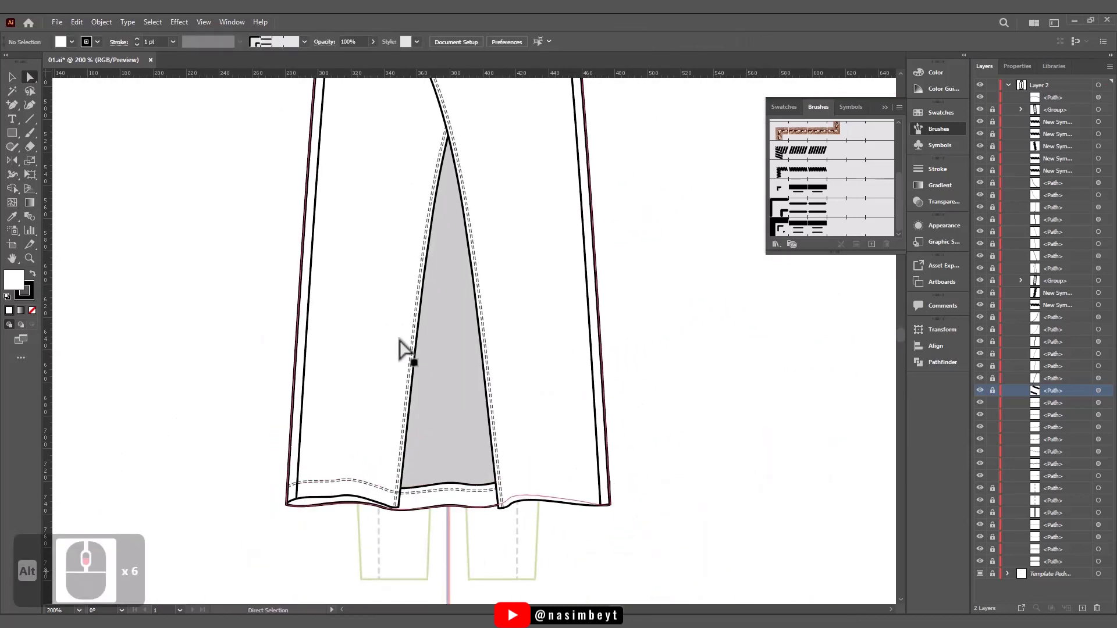
pyautogui.click(456, 481)
pyautogui.keyDown('shift'); pyautogui.click(440, 423); pyautogui.keyUp('shift')
pyautogui.hotkey('ctrl', '2')
# - Nudge a point of the hem stitching near the mirrored leg slightly upward
pyautogui.keyDown('alt'); pyautogui.scroll(1, 389, 514); pyautogui.keyUp('alt')
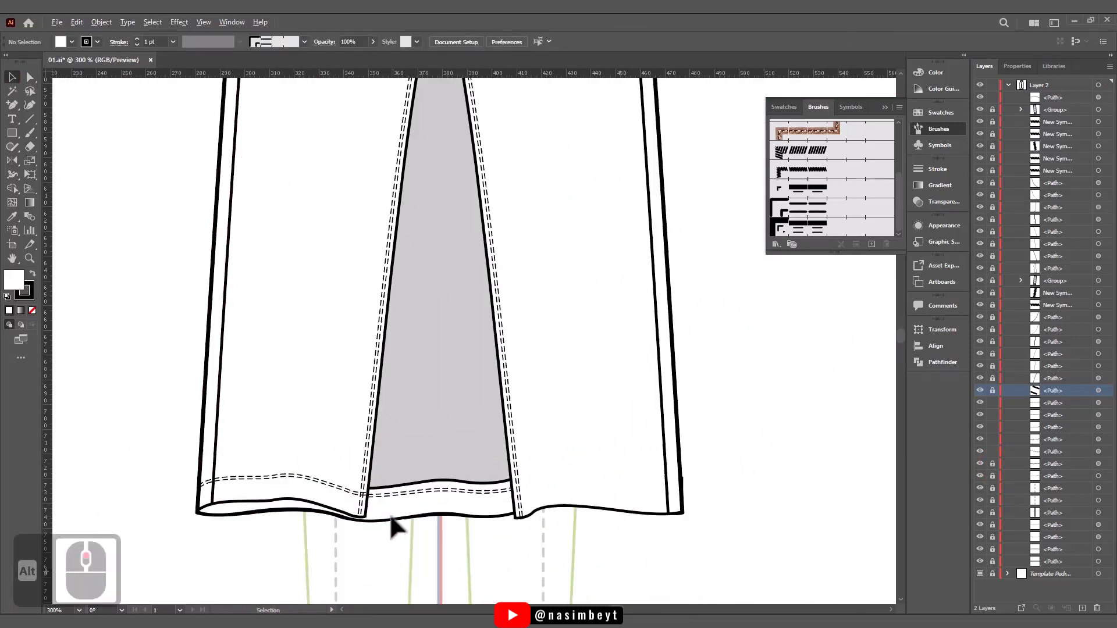
pyautogui.scroll(4, 361, 499)
pyautogui.press('a')
pyautogui.moveTo(265, 449)
pyautogui.mouseDown()
pyautogui.moveTo(249, 444)
pyautogui.moveTo(265, 440)
pyautogui.mouseUp()
pyautogui.scroll(-3, 698, 561)
pyautogui.click(588, 529)
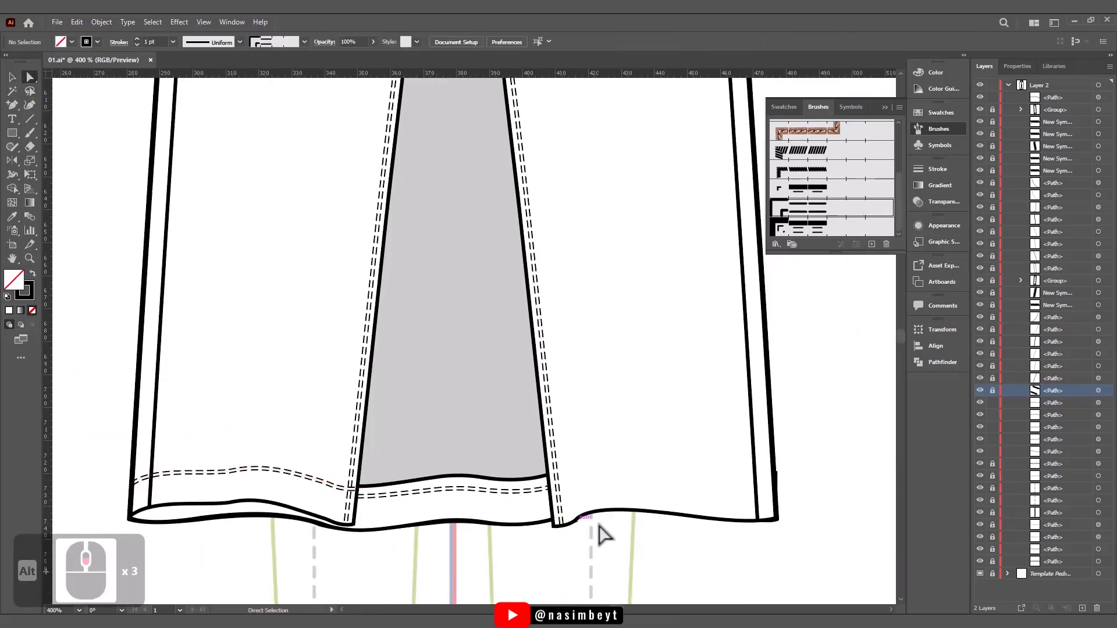
# - Unlock the white hem band and adjust its outer corner anchors at the mirrored leg's side seam
pyautogui.click(993, 463)
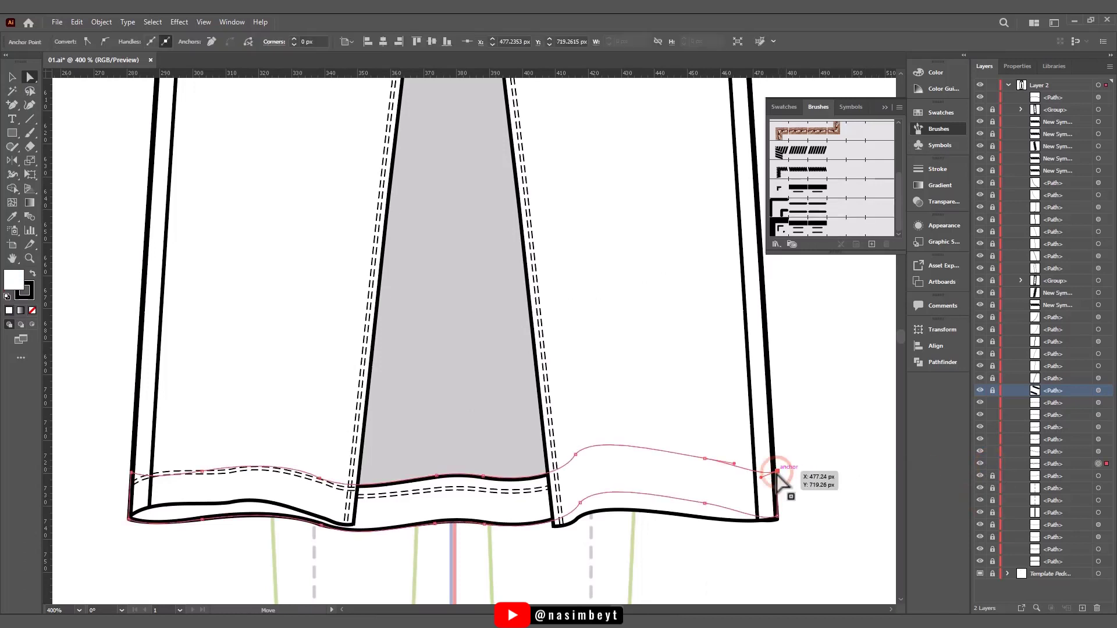
pyautogui.moveTo(779, 515)
pyautogui.mouseDown()
pyautogui.moveTo(788, 526)
pyautogui.moveTo(778, 524)
pyautogui.mouseUp()
pyautogui.hotkey('ctrl', 'z')
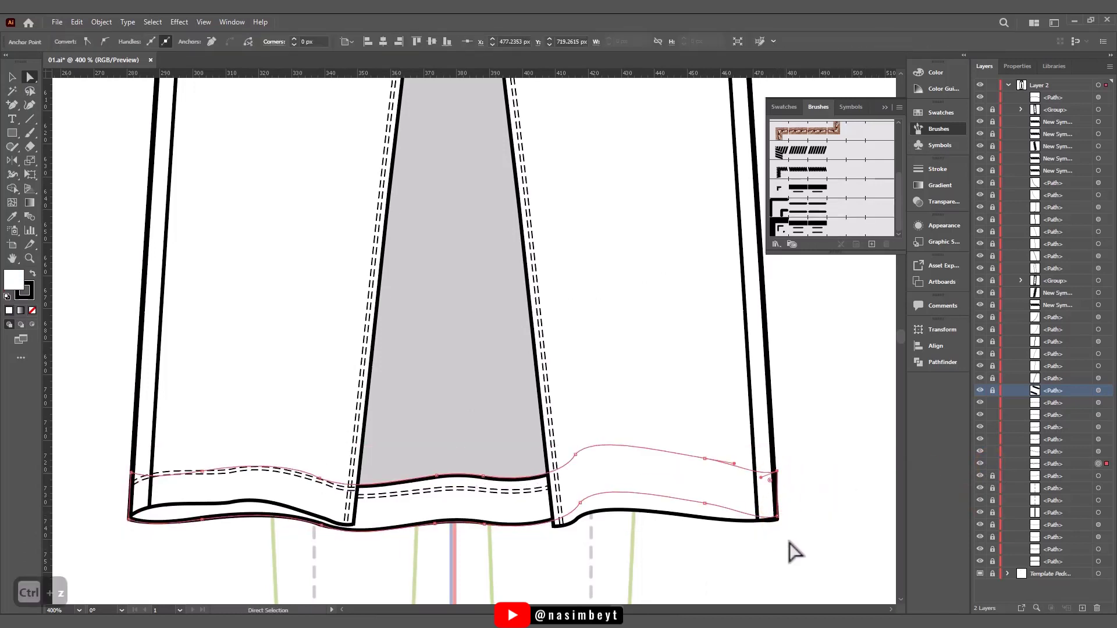
pyautogui.hotkey('ctrl', 'shift', 'z')
pyautogui.click(793, 490)
pyautogui.scroll(-1, 783, 443)
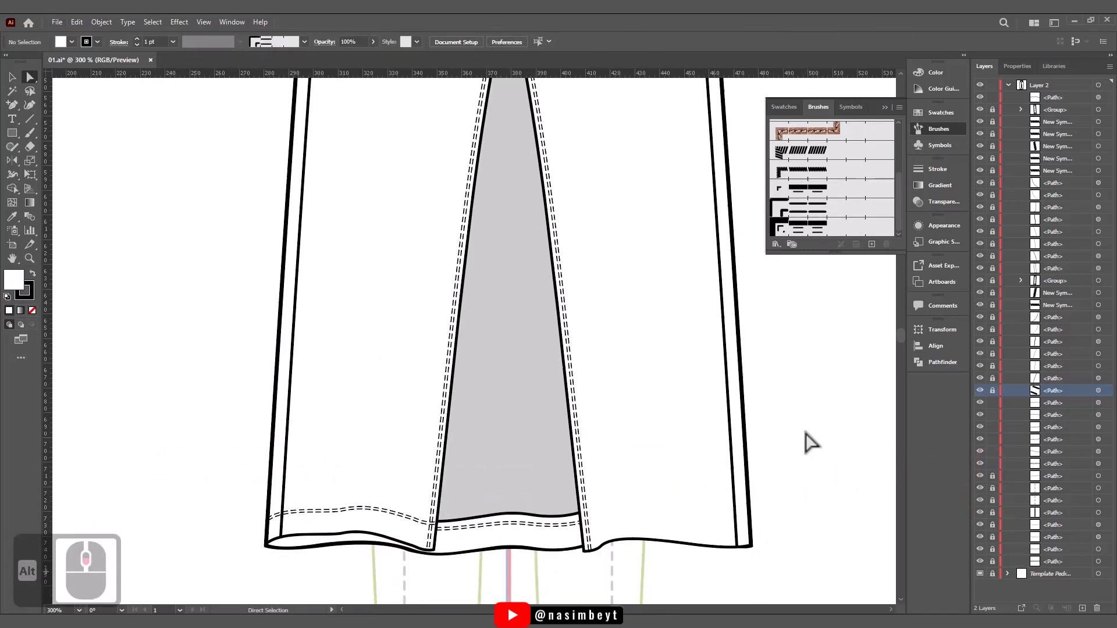
# - Unlock the upper paths and duplicate the mirrored leg's hem edge slightly above it as double dashed stitching
pyautogui.moveTo(993, 110); pyautogui.dragTo(999, 177)
pyautogui.click(716, 547)
pyautogui.scroll(-1, 723, 544)
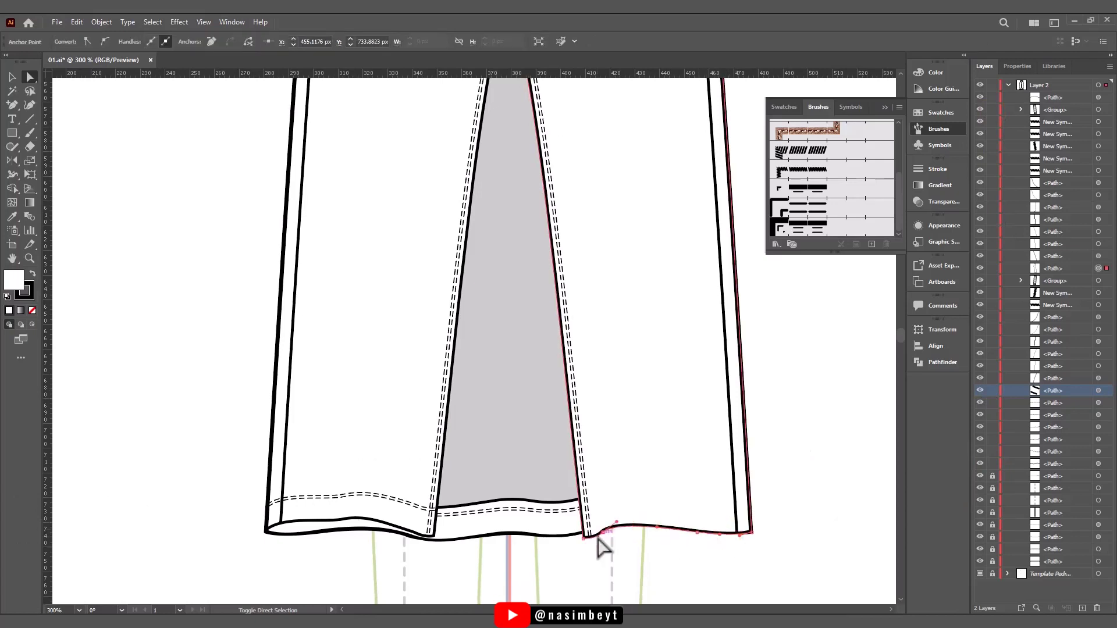
pyautogui.hotkey('ctrl', 'c')
pyautogui.hotkey('ctrl', 'f')
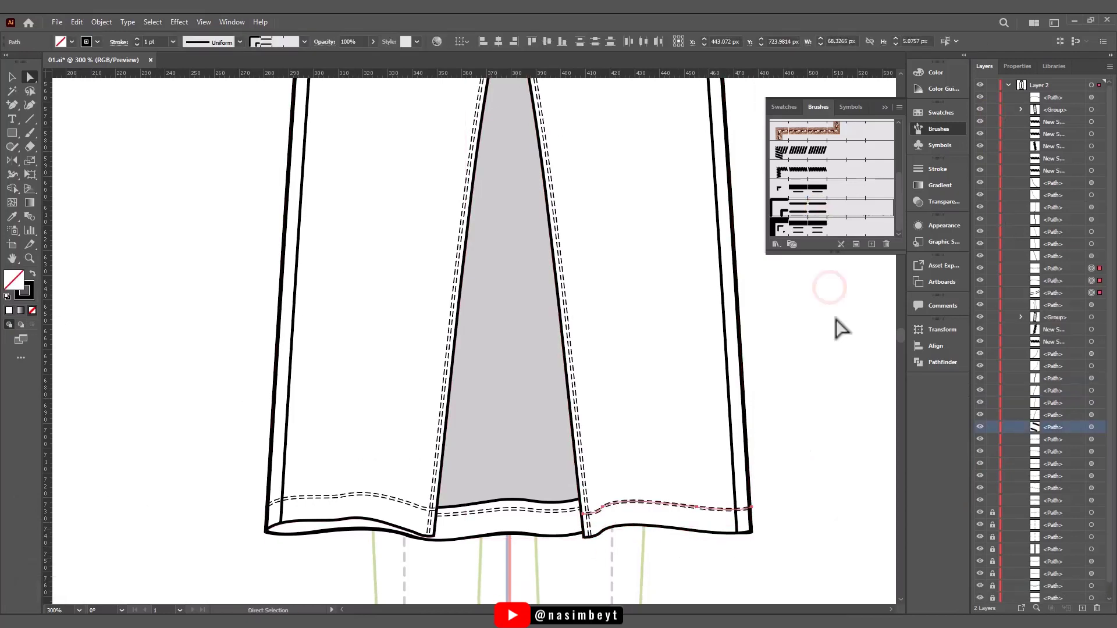
pyautogui.scroll(-1, 744, 460)
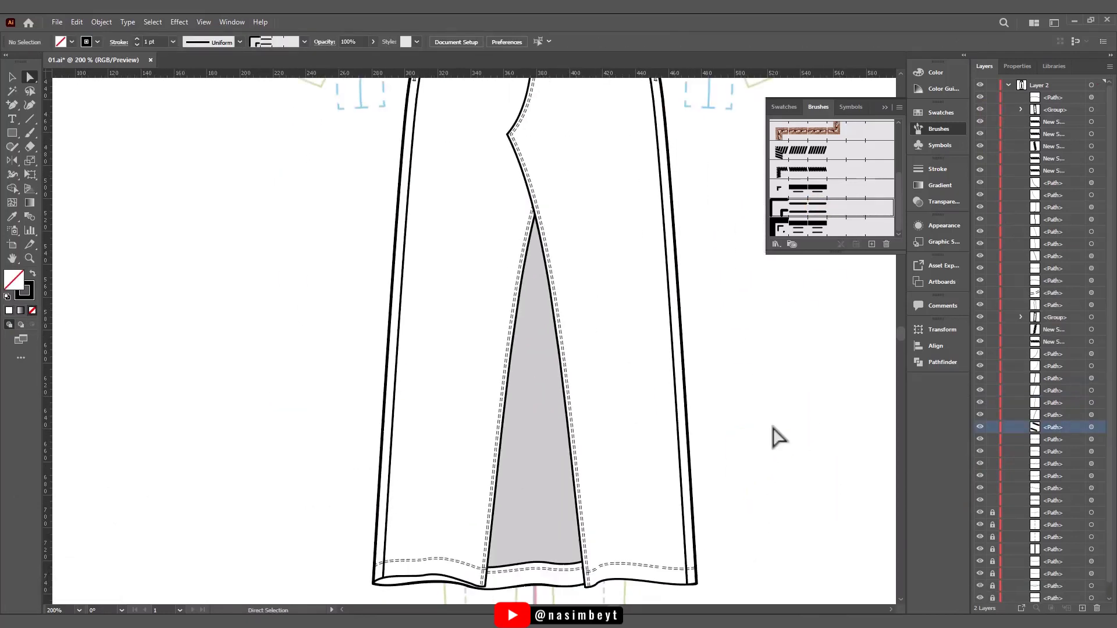
pyautogui.scroll(-1, 775, 436)
# - Position the bartack at the top of the mirrored side's pocket stitching and place a rotated copy on the opposite pocket
pyautogui.scroll(4, 524, 142)
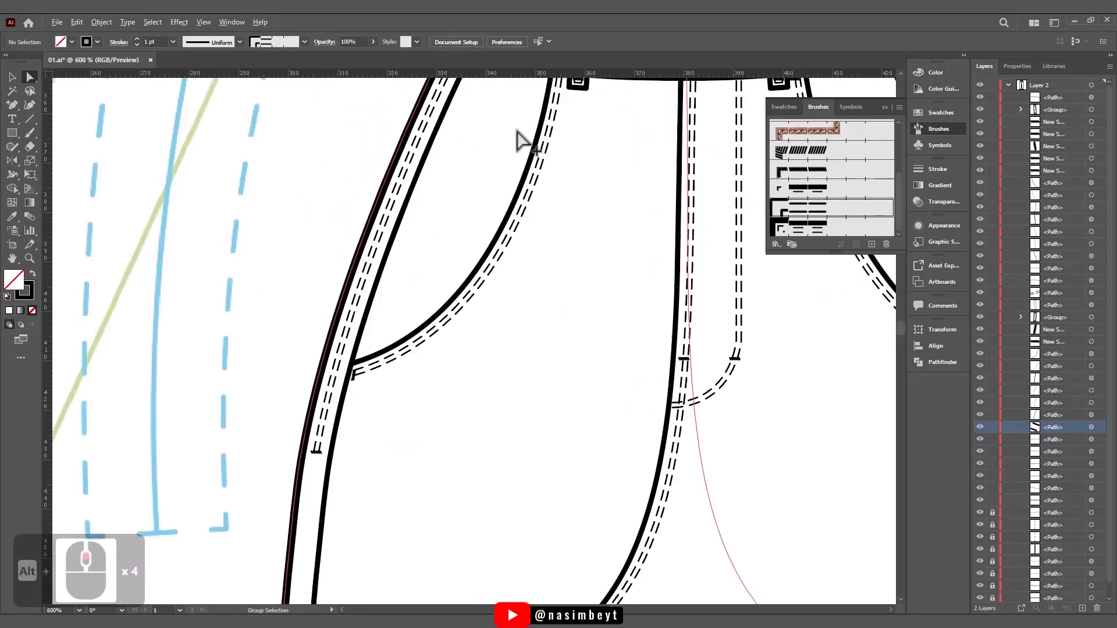
pyautogui.click(12, 77)
pyautogui.click(733, 136)
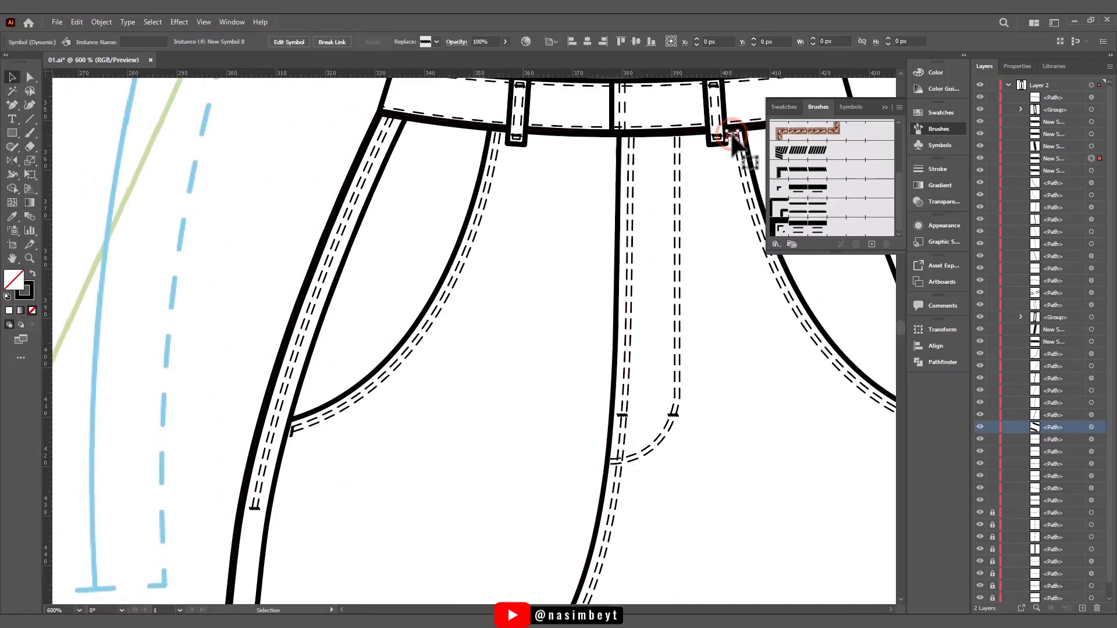
pyautogui.scroll(5, 626, 217)
pyautogui.moveTo(554, 206); pyautogui.dragTo(571, 218)
pyautogui.scroll(-4, 570, 218)
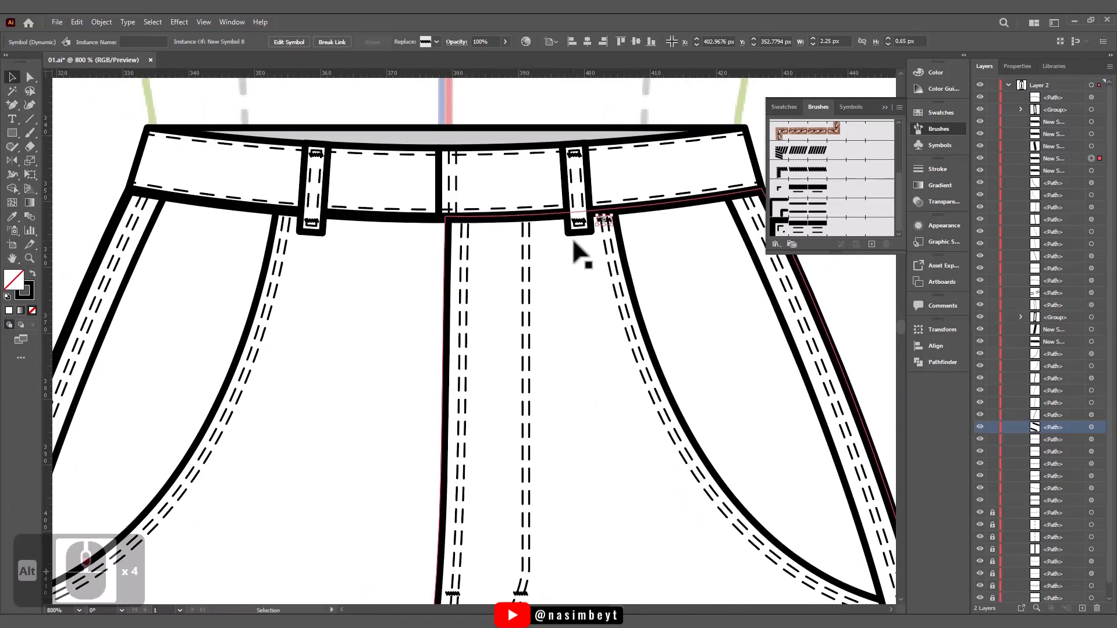
pyautogui.hotkey('ctrl', 'c')
pyautogui.scroll(4, 290, 221)
pyautogui.moveTo(290, 222); pyautogui.dragTo(344, 238)
pyautogui.scroll(-5, 369, 256)
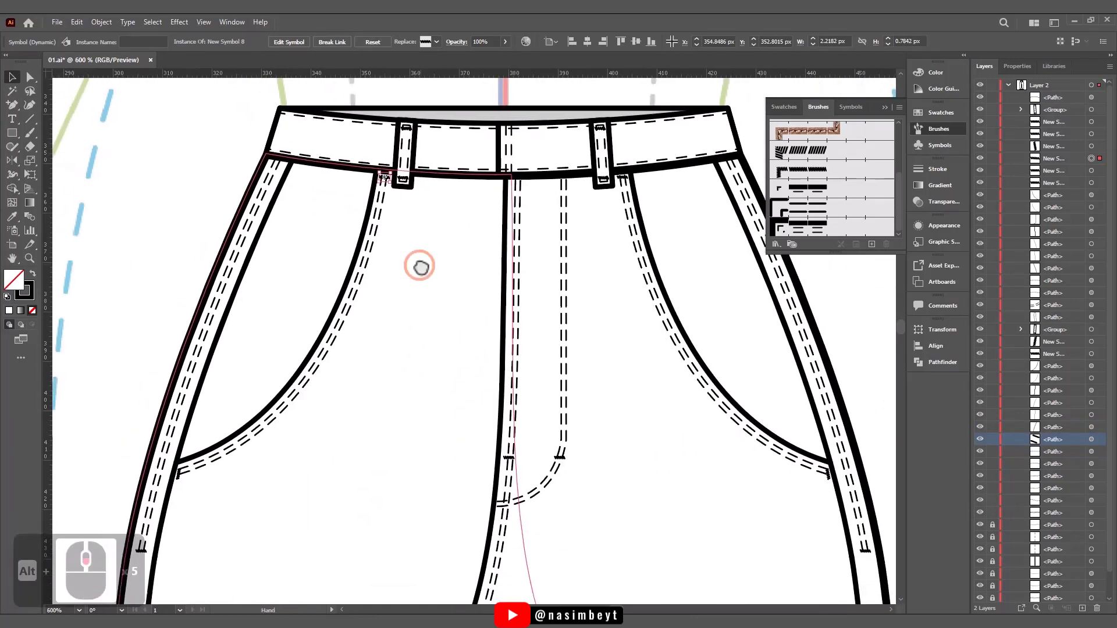
pyautogui.scroll(-1, 285, 236)
# - Draw a coin pocket outline about 29 by 46 px inside the original side's pocket opening and align its corner to the pocket curve
pyautogui.click(11, 105)
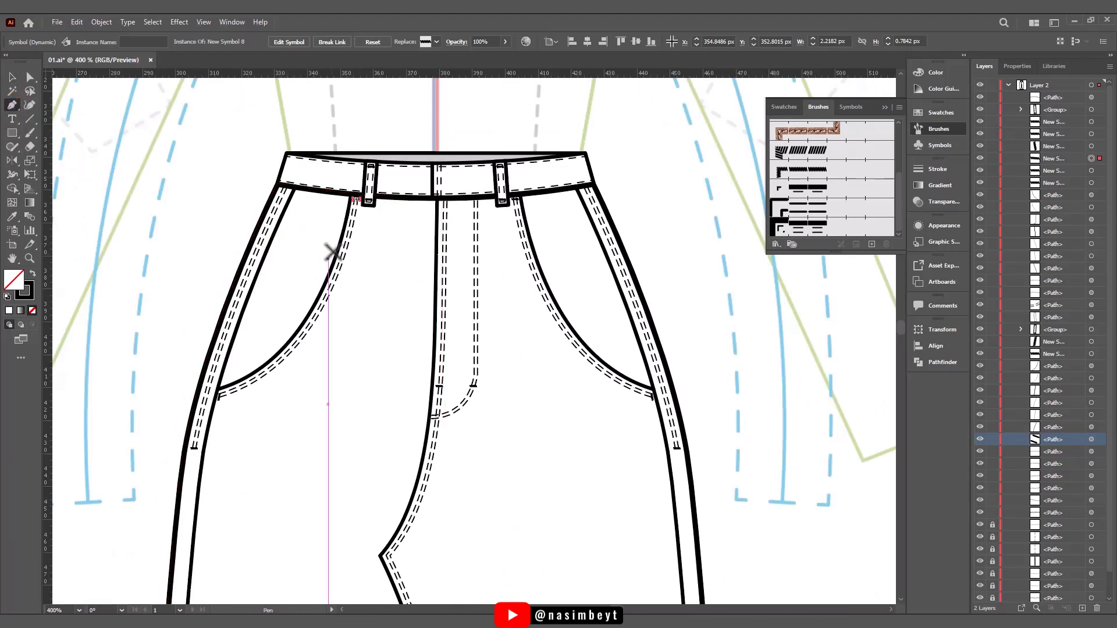
pyautogui.click(343, 232)
pyautogui.click(289, 225)
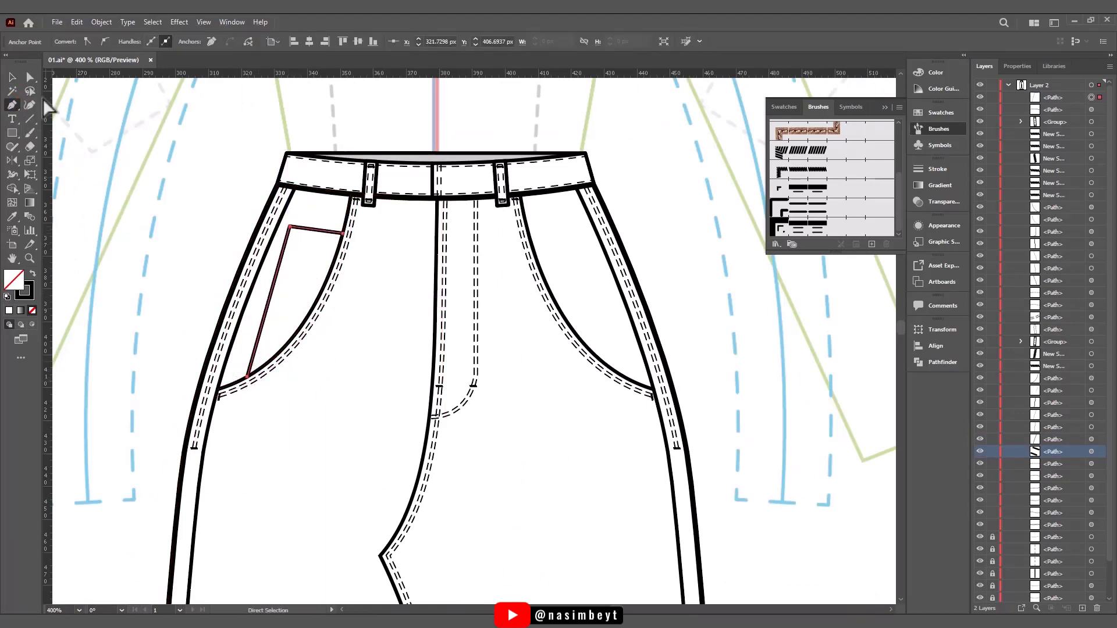
pyautogui.scroll(-2, 430, 361)
pyautogui.scroll(3, 428, 355)
pyautogui.click(371, 245)
pyautogui.moveTo(419, 284); pyautogui.dragTo(420, 279)
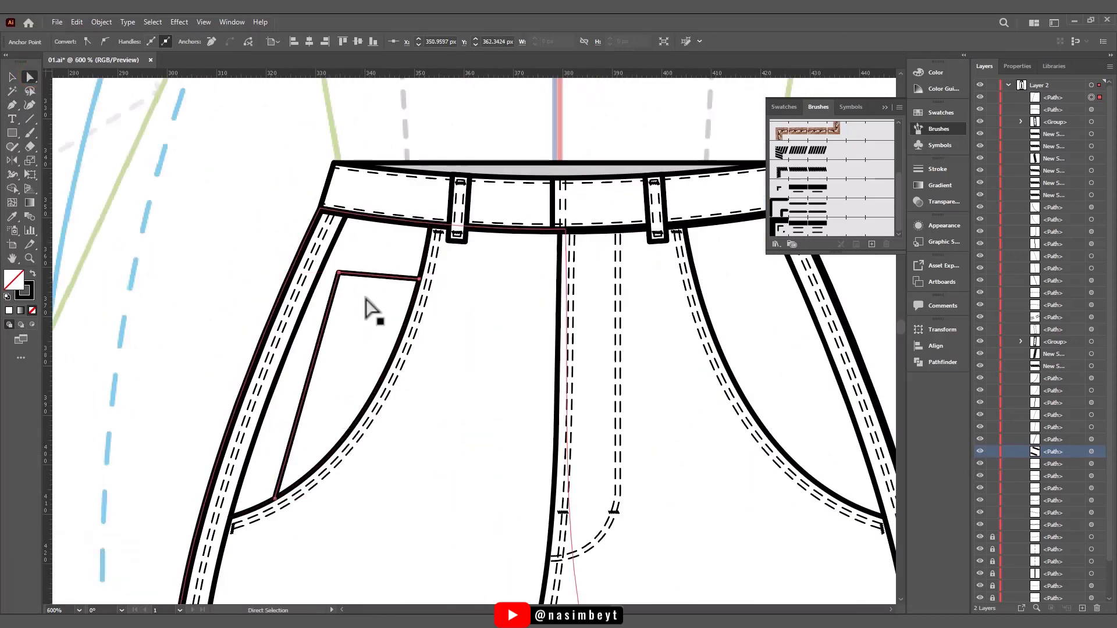
pyautogui.hotkey('ctrl', 'c')
pyautogui.hotkey('ctrl', 'f')
pyautogui.hotkey('ctrl', 'z')
pyautogui.hotkey('ctrl', 'z')
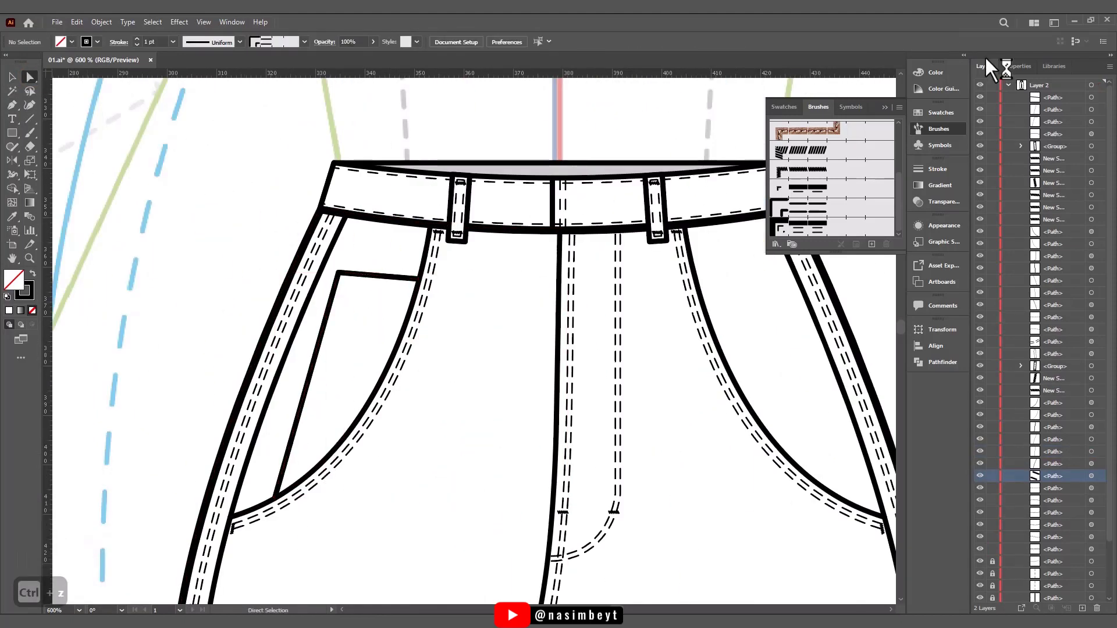
# - Duplicate the coin pocket's top and side lines in front and nudge the copies down and inward
pyautogui.click(1015, 67)
pyautogui.click(13, 78)
pyautogui.click(373, 275)
pyautogui.keyDown('shift'); pyautogui.click(332, 299); pyautogui.keyUp('shift')
pyautogui.hotkey('ctrl', 'c')
pyautogui.hotkey('ctrl', 'f')
pyautogui.press('Down')
pyautogui.press('Right')
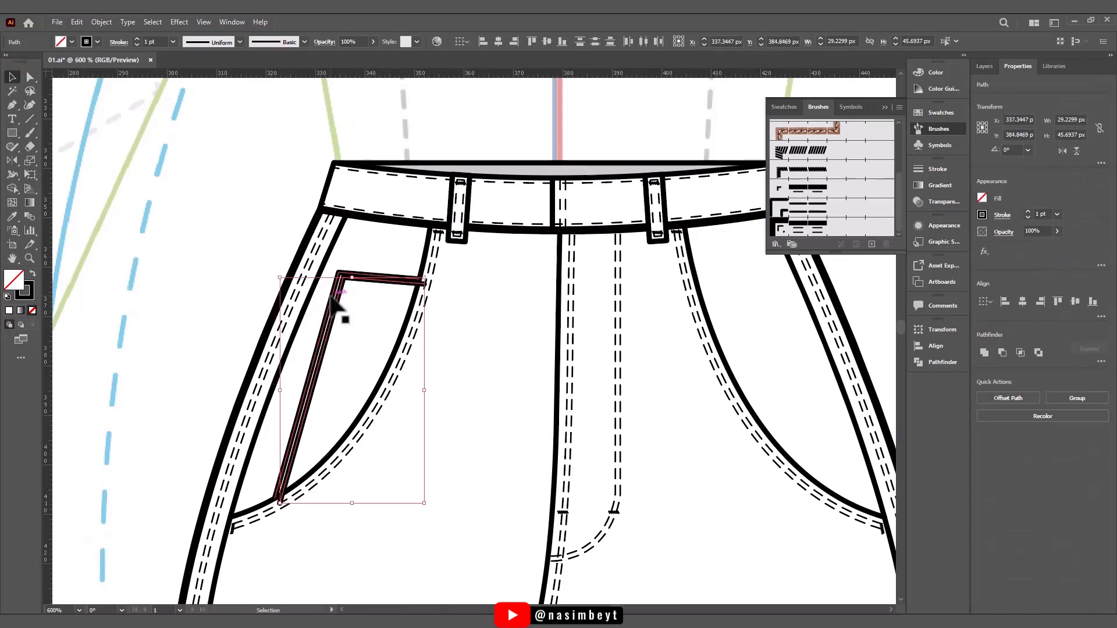
pyautogui.press('Down')
# - Offset the duplicated side line and top line separately just inside the coin pocket outline
pyautogui.click(336, 309)
pyautogui.press('Right')
pyautogui.moveTo(337, 335); pyautogui.dragTo(344, 324)
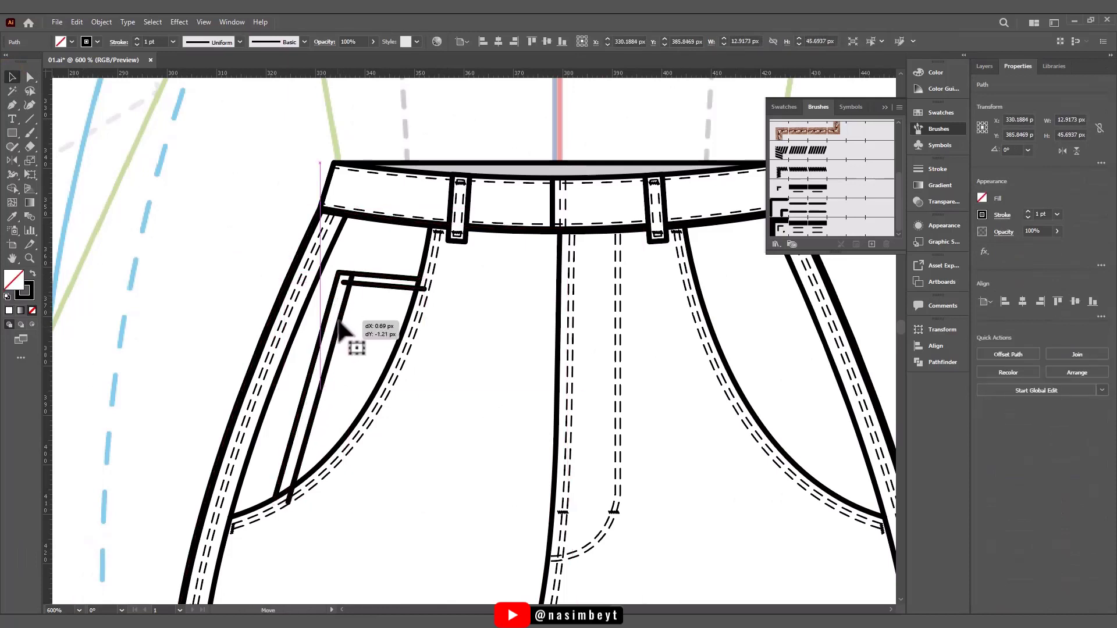
pyautogui.keyDown('shift'); pyautogui.click(374, 291); pyautogui.keyUp('shift')
pyautogui.click(399, 294)
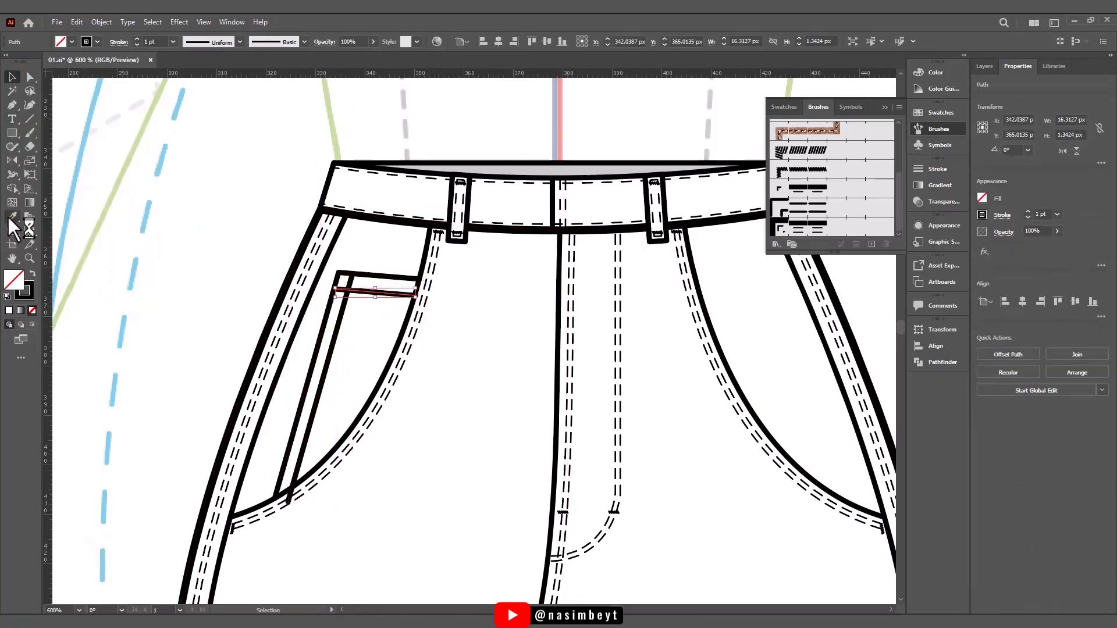
# - Style the coin pocket's top copy as single dashed stitching and its side copy as double dashed stitching
pyautogui.click(335, 332)
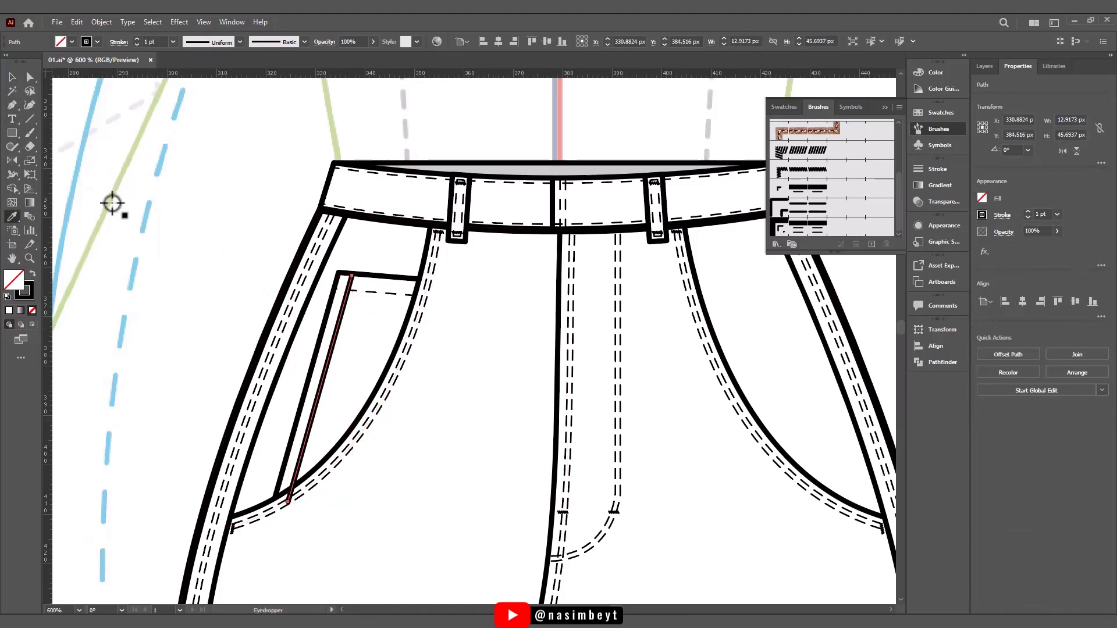
pyautogui.click(420, 307)
pyautogui.press('v')
# - Adjust the end anchors of the coin pocket's top and side stitching so they fit within the pocket outline
pyautogui.press('a')
pyautogui.scroll(2, 315, 425)
pyautogui.moveTo(357, 246); pyautogui.dragTo(361, 235)
pyautogui.click(356, 154)
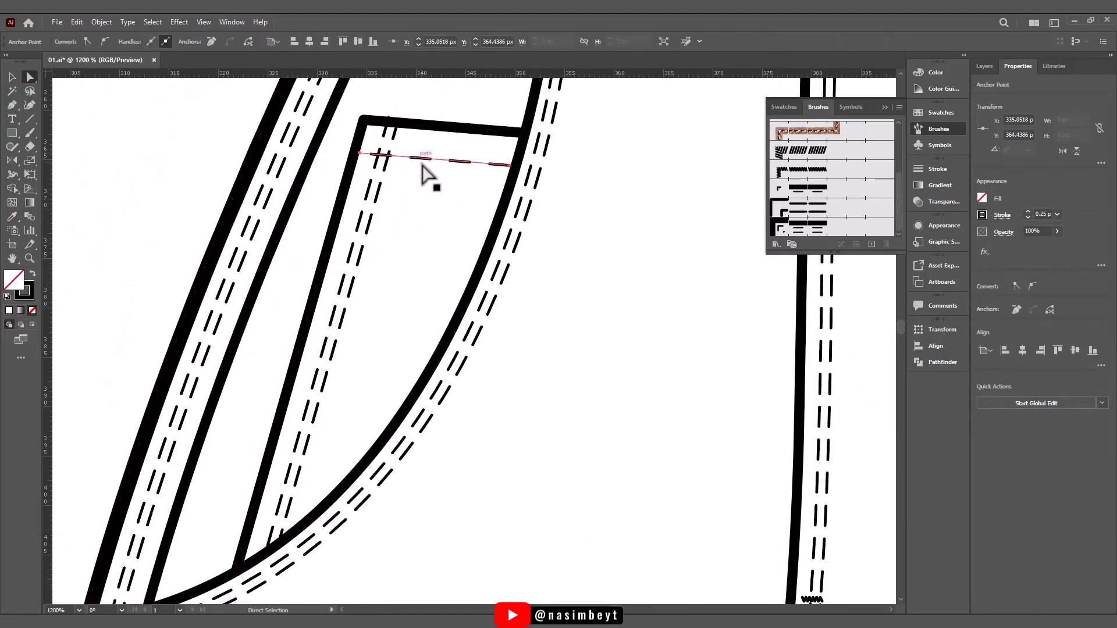
pyautogui.moveTo(355, 155); pyautogui.dragTo(378, 156)
pyautogui.click(417, 219)
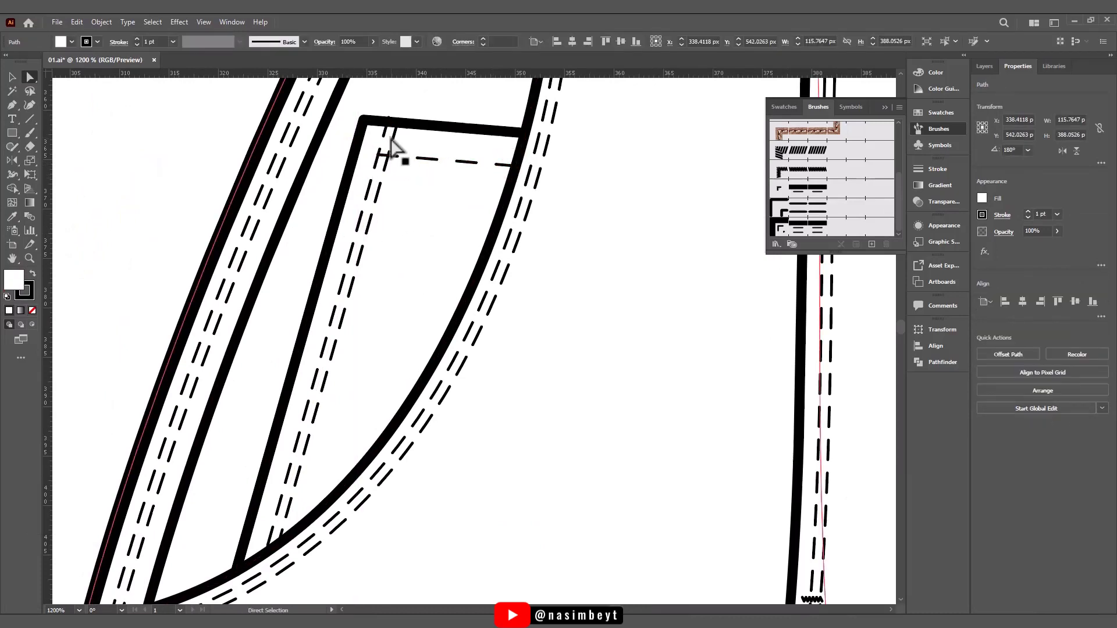
pyautogui.moveTo(396, 107); pyautogui.dragTo(395, 114)
pyautogui.moveTo(429, 159); pyautogui.dragTo(417, 159)
pyautogui.moveTo(336, 153); pyautogui.dragTo(352, 154)
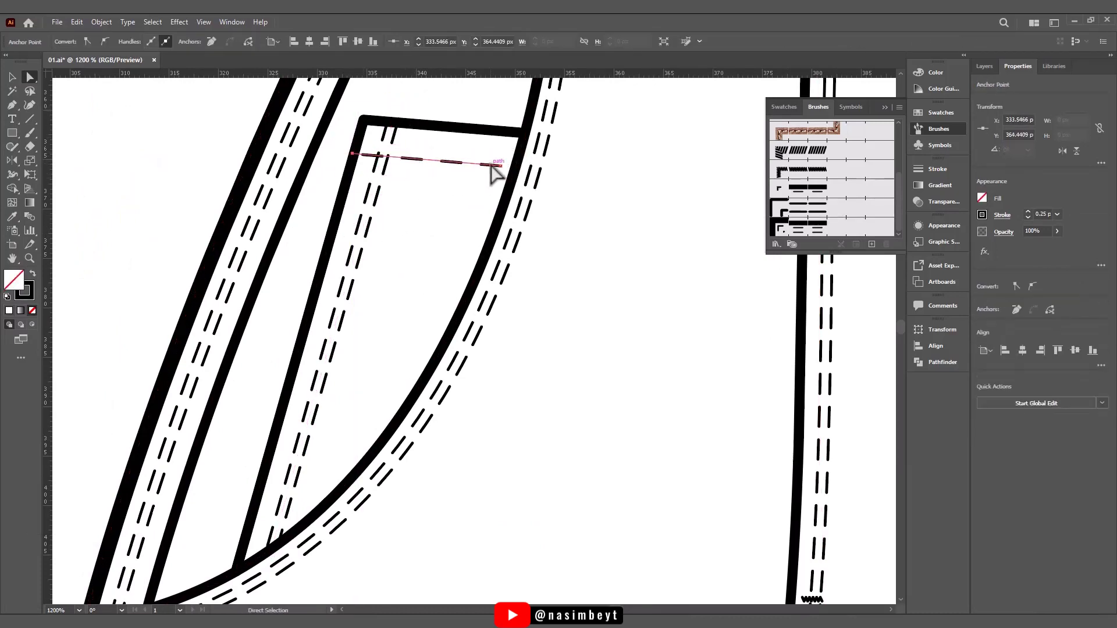
pyautogui.moveTo(501, 166); pyautogui.dragTo(507, 166)
pyautogui.click(500, 276)
# - Draw a curved fold line rising from the mirrored leg's hem towards the side seam and bring it to the front
pyautogui.scroll(-2, 501, 277)
pyautogui.moveTo(641, 295); pyautogui.dragTo(444, 306)
pyautogui.scroll(-4, 477, 270)
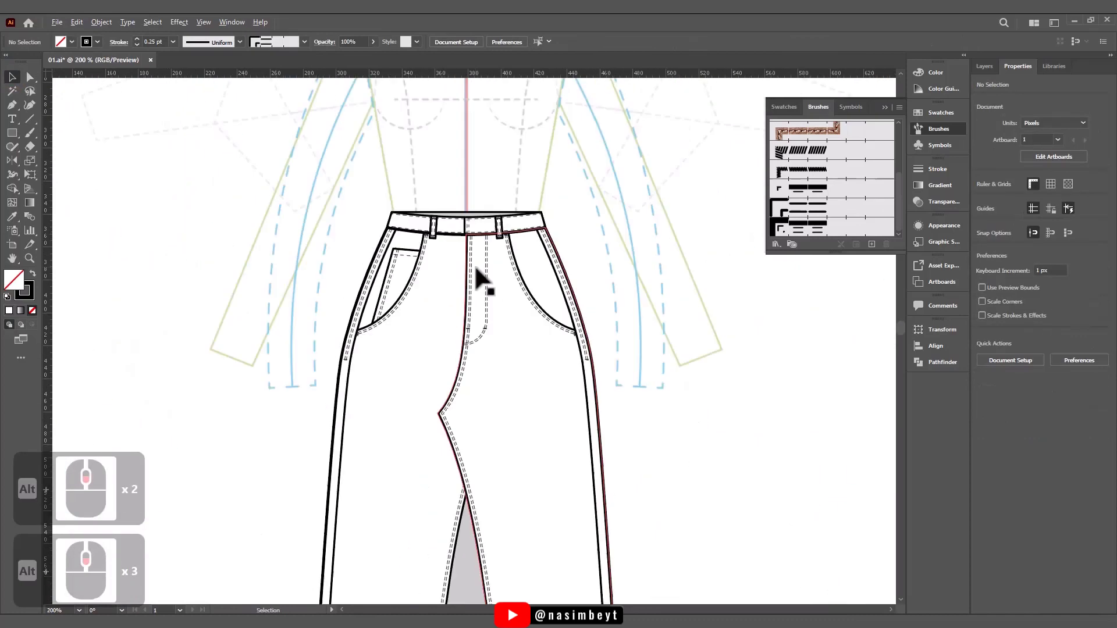
pyautogui.moveTo(499, 411); pyautogui.dragTo(504, 287)
pyautogui.press('p')
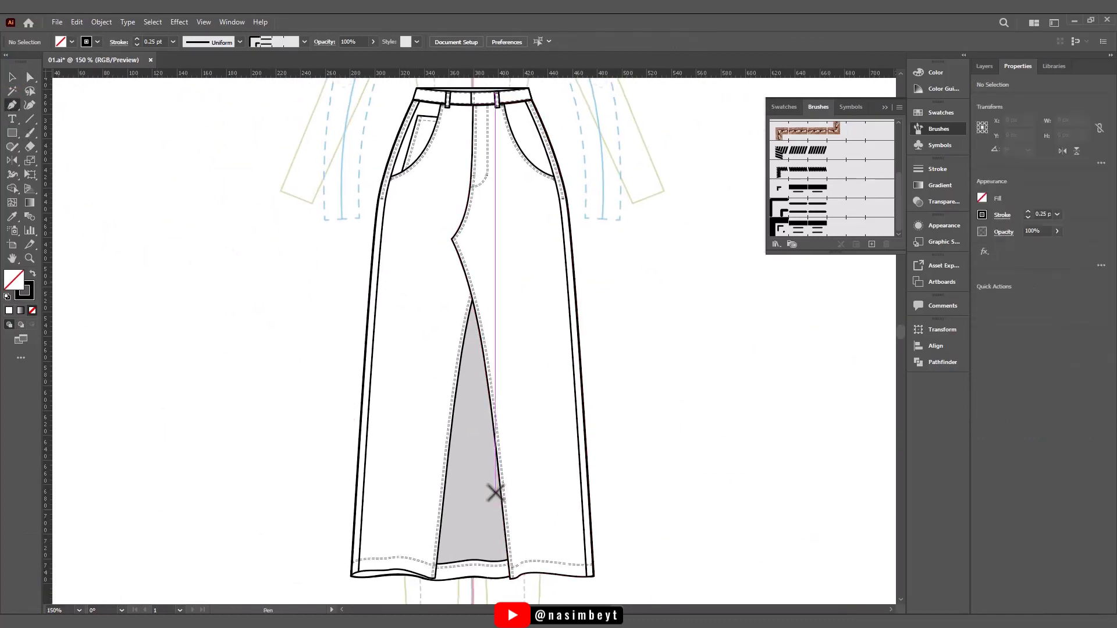
pyautogui.click(573, 444)
pyautogui.moveTo(538, 597); pyautogui.dragTo(538, 600)
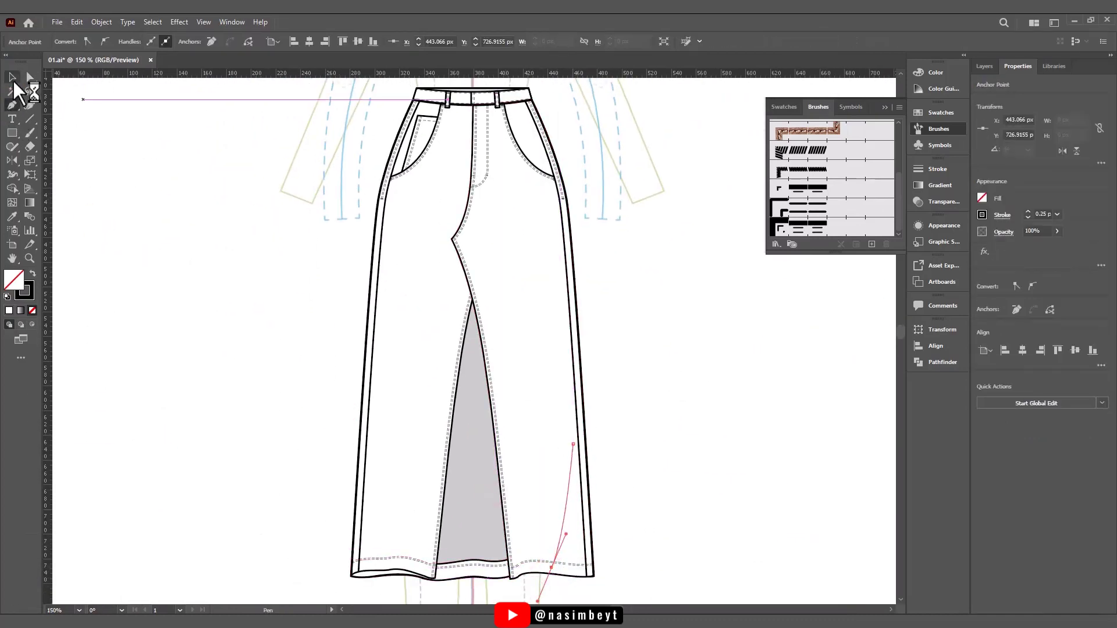
pyautogui.hotkey('ctrl', 'z')
pyautogui.hotkey('ctrl', 'shift', 'z')
pyautogui.hotkey('ctrl', 'shift', ']')
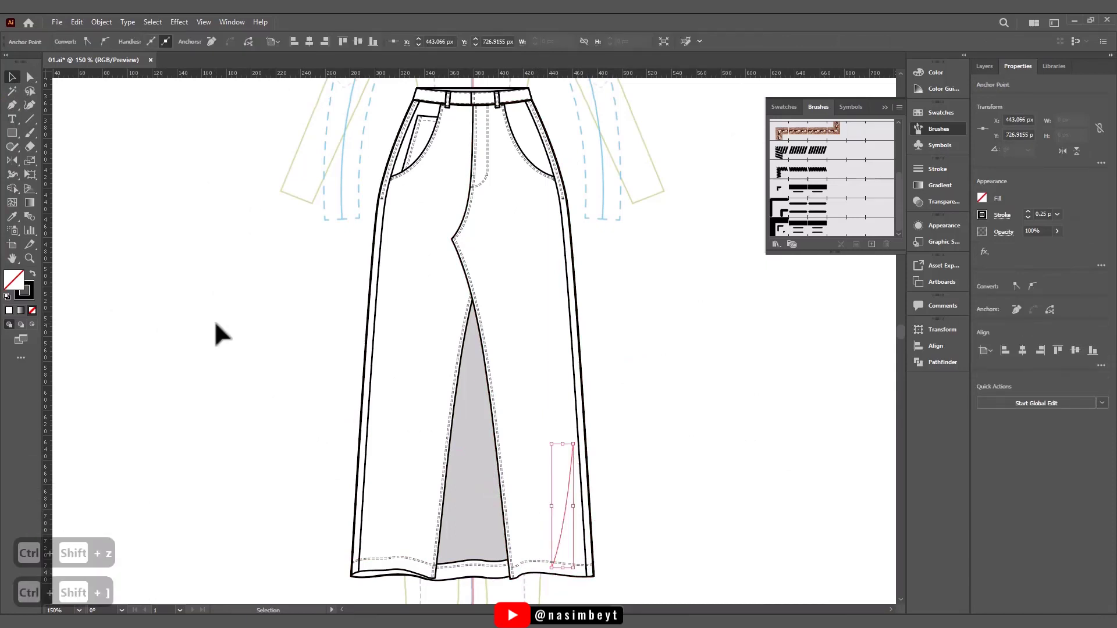
# - Draw three more curved fold lines: above the mirrored leg's inner hem, down from the crotch, and about 192 px along the original leg
pyautogui.click(15, 104)
pyautogui.click(514, 420)
pyautogui.moveTo(537, 569); pyautogui.dragTo(561, 600)
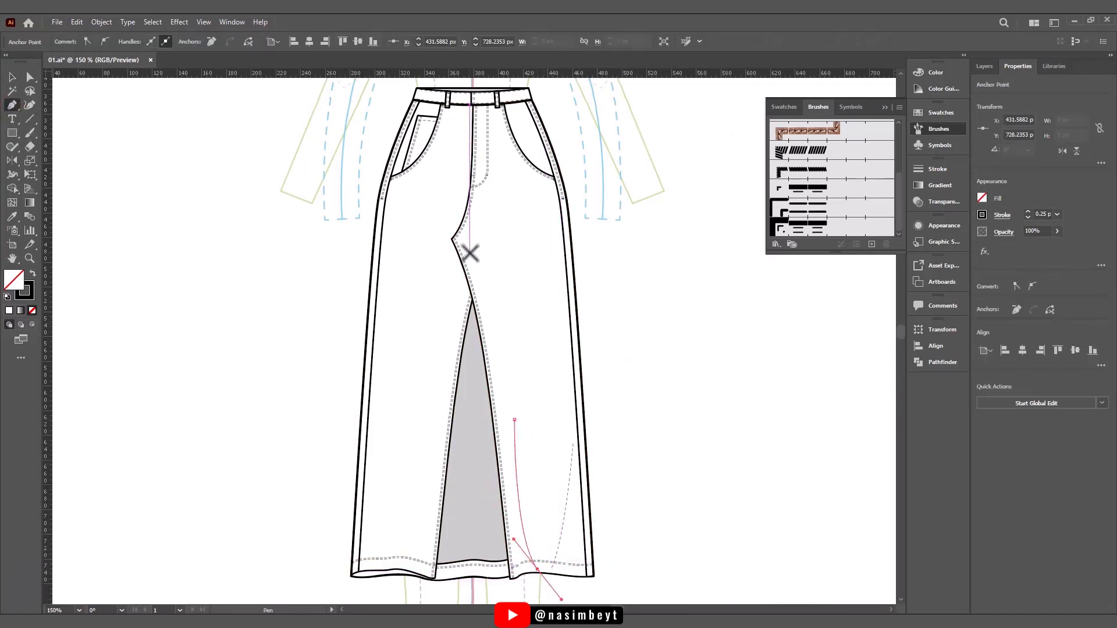
pyautogui.click(464, 250)
pyautogui.moveTo(507, 336); pyautogui.dragTo(521, 384)
pyautogui.press('Escape')
pyautogui.click(420, 293)
pyautogui.moveTo(402, 531); pyautogui.dragTo(382, 589)
pyautogui.press('v')
# - Select all four fold lines and apply the elliptical tapered width profile
pyautogui.keyDown('shift'); pyautogui.click(504, 285); pyautogui.keyUp('shift')
pyautogui.keyDown('shift'); pyautogui.click(517, 412); pyautogui.keyUp('shift')
pyautogui.scroll(1, 547, 433)
pyautogui.keyDown('shift'); pyautogui.click(573, 454); pyautogui.keyUp('shift')
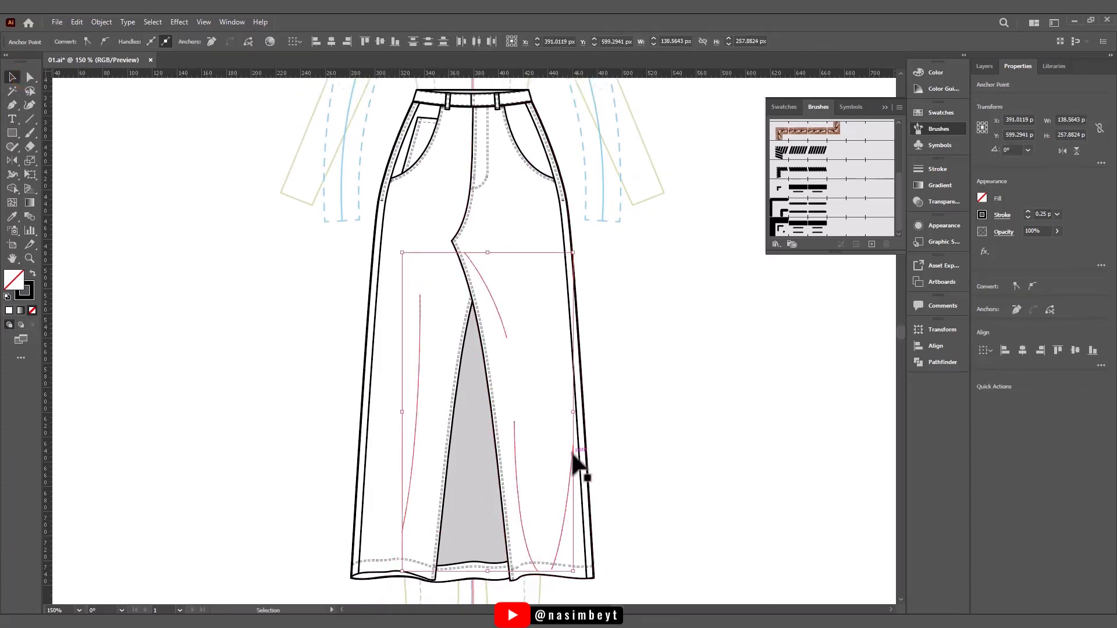
pyautogui.keyDown('shift'); pyautogui.click(542, 558); pyautogui.keyUp('shift')
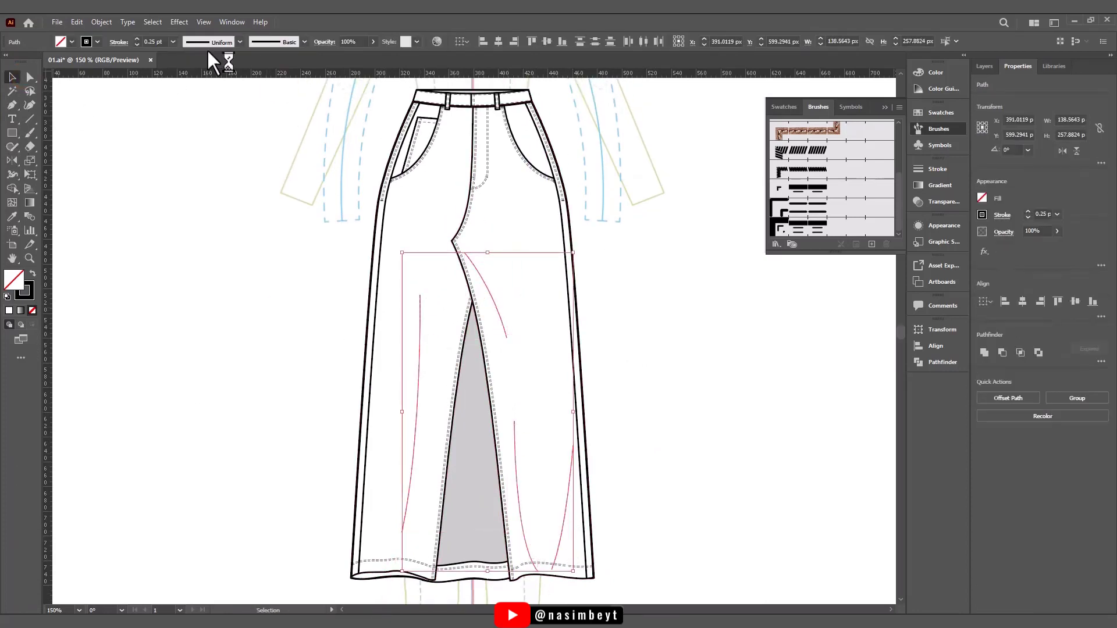
pyautogui.click(304, 42)
pyautogui.click(278, 88)
# - Turn off the dashed stroke on the original leg's fold line and on the other three fold lines
pyautogui.click(419, 364)
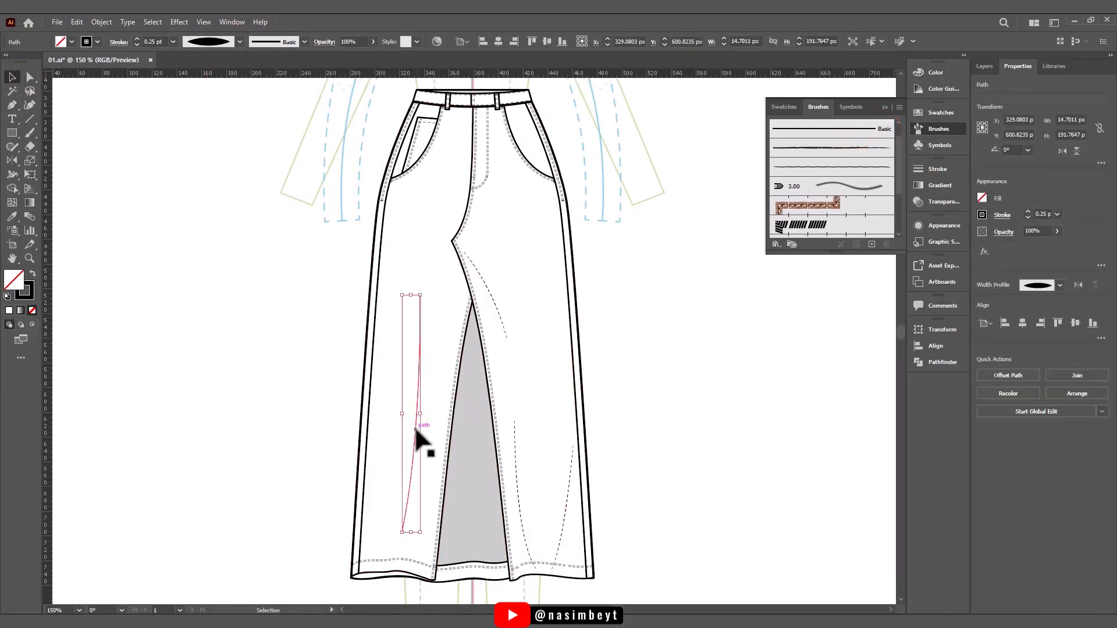
pyautogui.click(118, 42)
pyautogui.click(8, 120)
pyautogui.click(625, 354)
pyautogui.click(502, 324)
pyautogui.keyDown('shift'); pyautogui.click(517, 481); pyautogui.keyUp('shift')
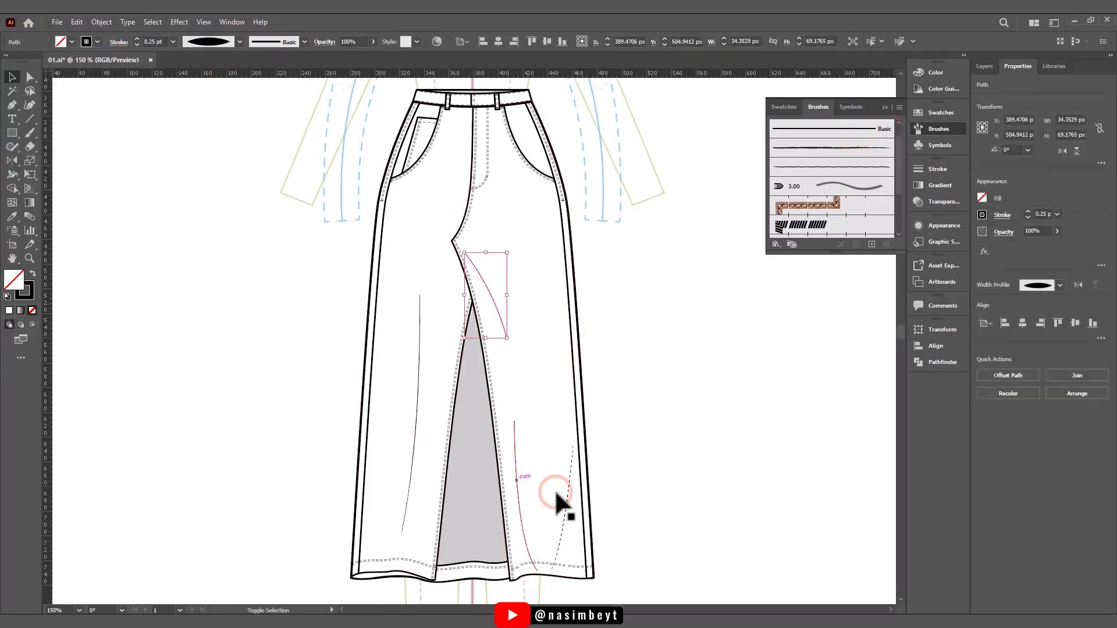
pyautogui.keyDown('shift'); pyautogui.click(567, 498); pyautogui.keyUp('shift')
pyautogui.click(118, 42)
pyautogui.click(8, 121)
pyautogui.click(290, 302)
# - Select the four fold lines and apply the 3 pt. Round brush to them
pyautogui.scroll(3, 571, 534)
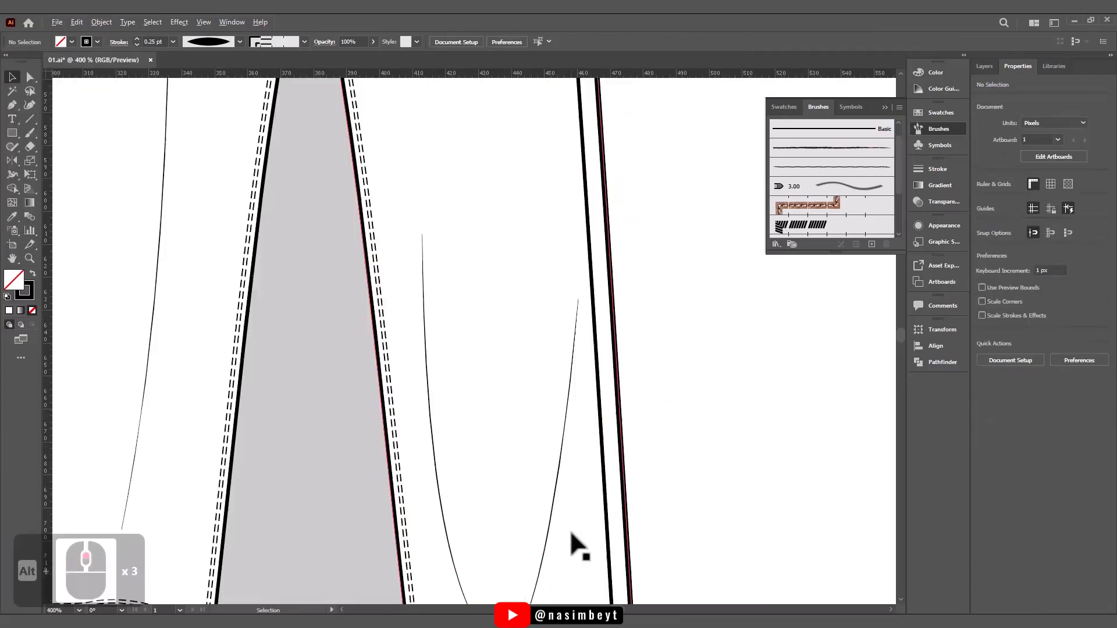
pyautogui.scroll(1, 571, 534)
pyautogui.scroll(-4, 571, 534)
pyautogui.click(562, 522)
pyautogui.keyDown('shift'); pyautogui.click(521, 501); pyautogui.keyUp('shift')
pyautogui.keyDown('shift'); pyautogui.click(500, 317); pyautogui.keyUp('shift')
pyautogui.keyDown('shift'); pyautogui.click(421, 323); pyautogui.keyUp('shift')
pyautogui.click(303, 42)
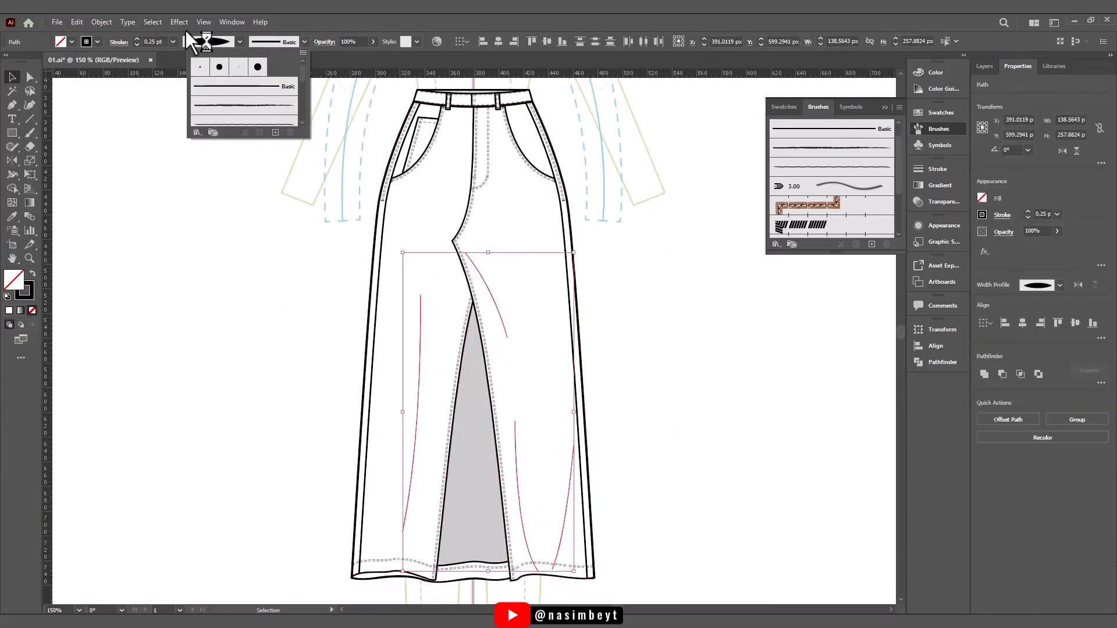
pyautogui.click(200, 67)
pyautogui.click(271, 86)
pyautogui.hotkey('ctrl', 'z')
# - Reapply the elliptical tapered width profile to the four brushed fold lines
pyautogui.click(239, 41)
pyautogui.click(205, 77)
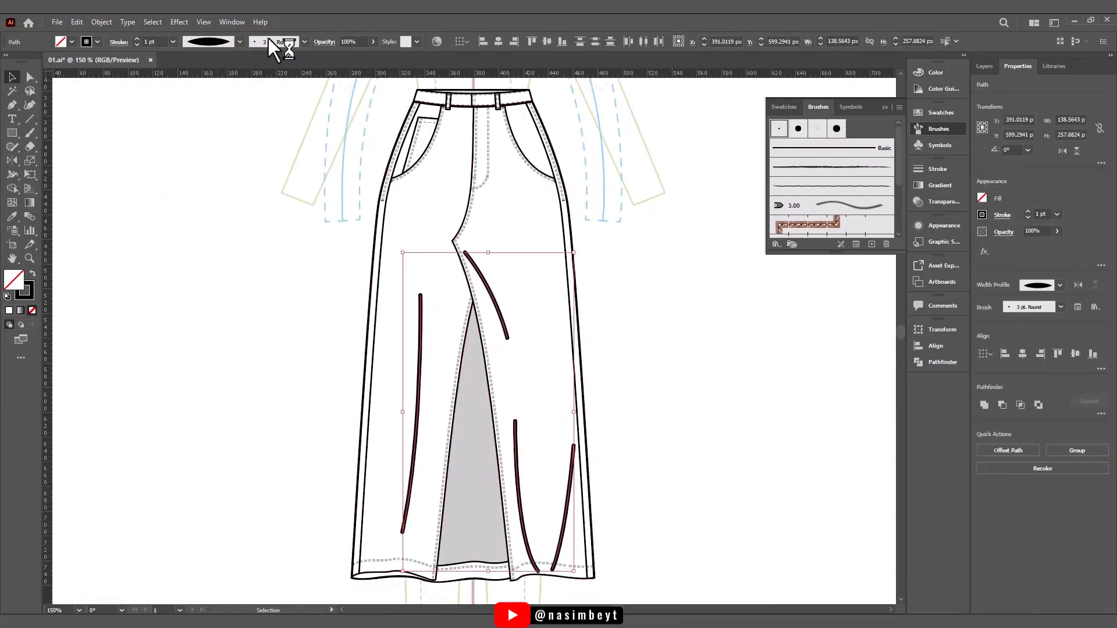
pyautogui.click(268, 41)
pyautogui.click(254, 84)
pyautogui.click(251, 379)
# - Place the double-ring button symbol, about 5.1 px wide, on the waistband beside the centre front opening
pyautogui.click(935, 146)
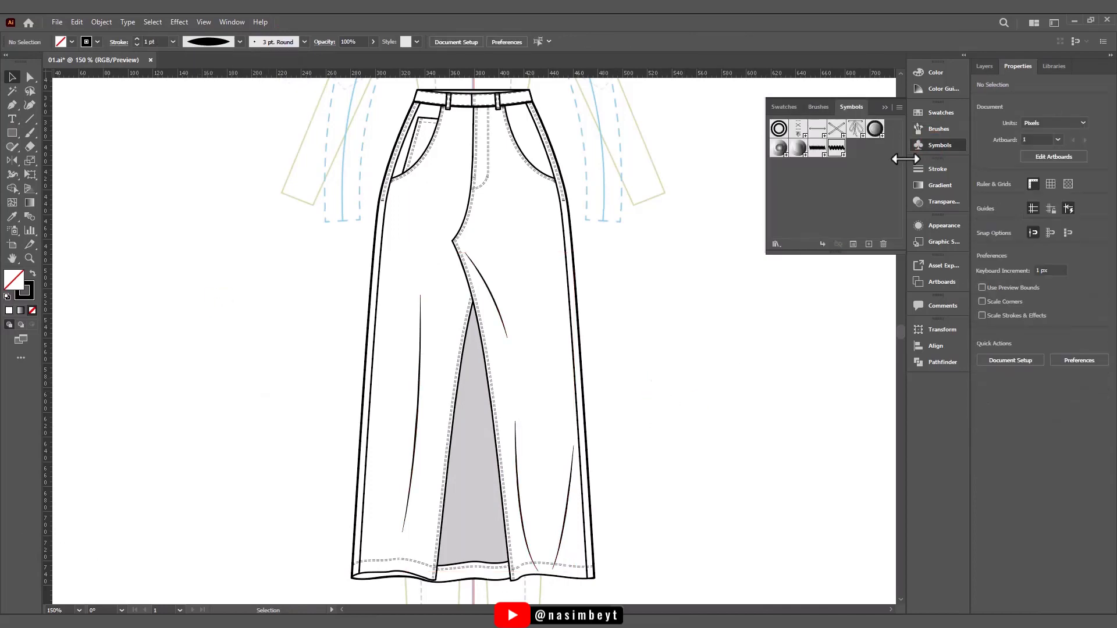
pyautogui.moveTo(778, 128); pyautogui.dragTo(505, 299)
pyautogui.scroll(7, 486, 103)
pyautogui.moveTo(452, 233); pyautogui.dragTo(424, 206)
pyautogui.moveTo(469, 261); pyautogui.dragTo(442, 277)
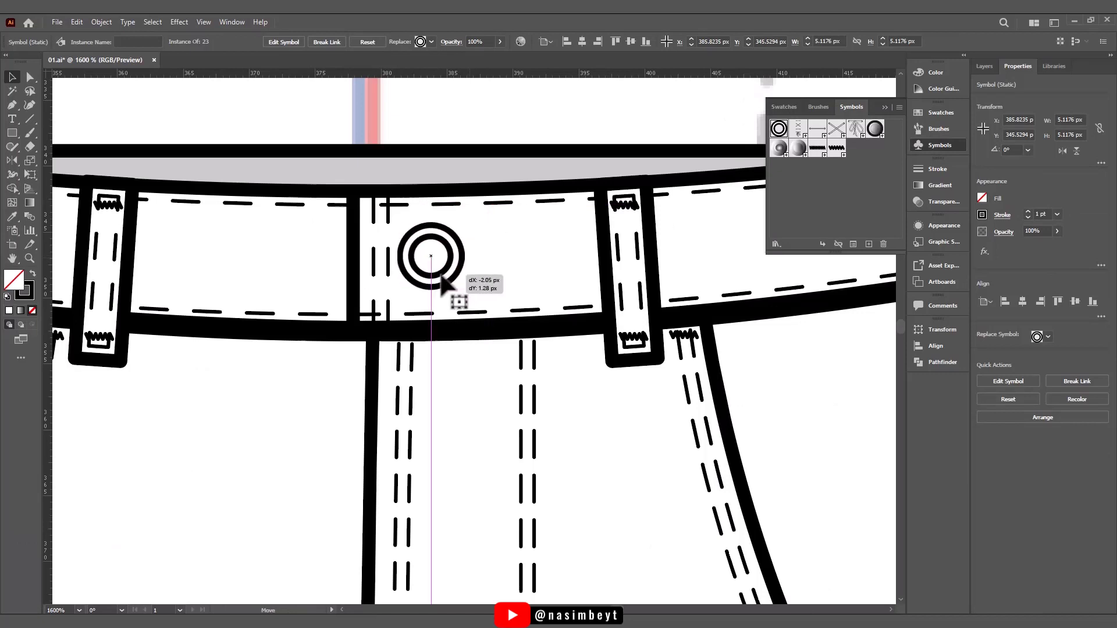
# - Draw a closed teardrop path about 3.9 px long from the waistband button's centre and set its stroke to 0.25 pt
pyautogui.click(466, 119)
pyautogui.click(16, 105)
pyautogui.click(431, 256)
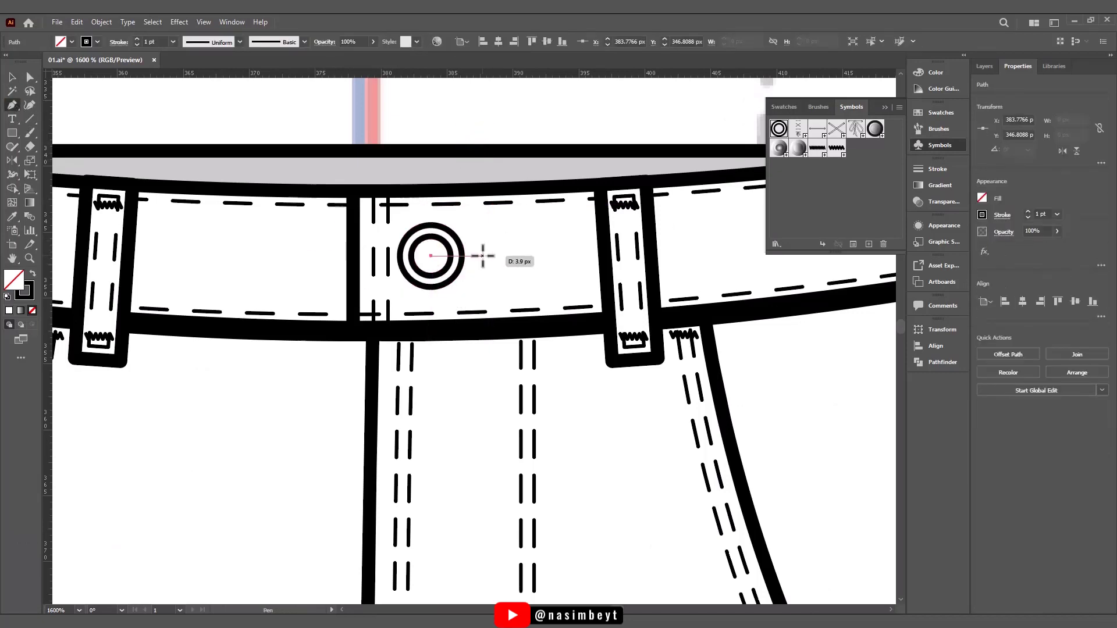
pyautogui.moveTo(488, 287); pyautogui.dragTo(484, 272)
pyautogui.click(431, 256)
pyautogui.click(431, 255)
pyautogui.hotkey('ctrl', 'z')
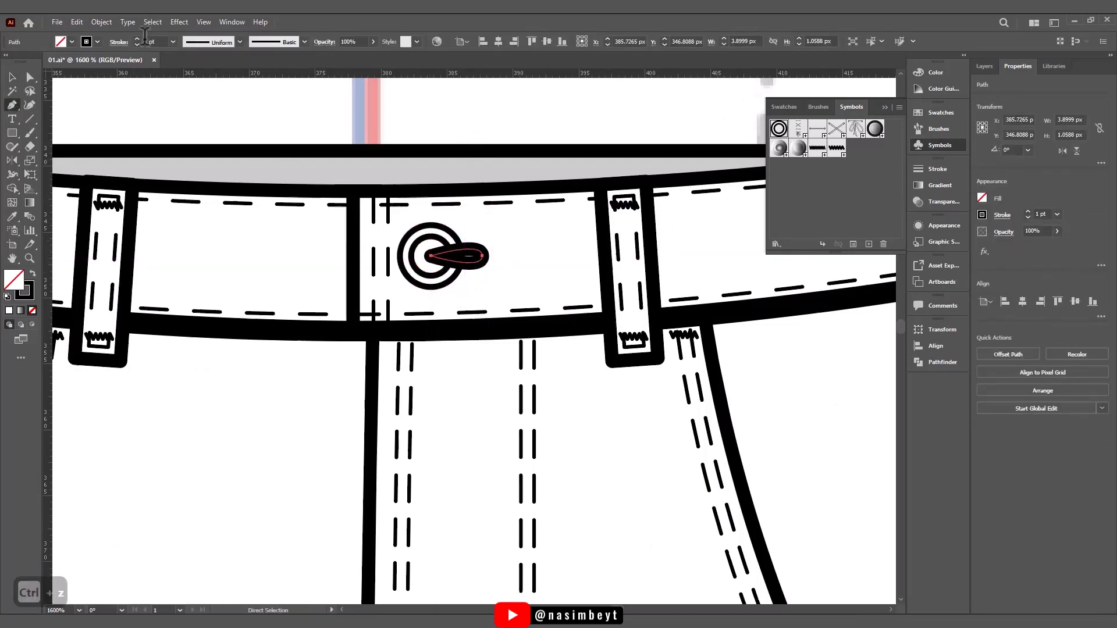
pyautogui.click(172, 42)
pyautogui.click(175, 54)
# - Bring the button symbol to the front and stretch the teardrop's pointed end across it to about 6 px overall length
pyautogui.click(17, 76)
pyautogui.click(445, 230)
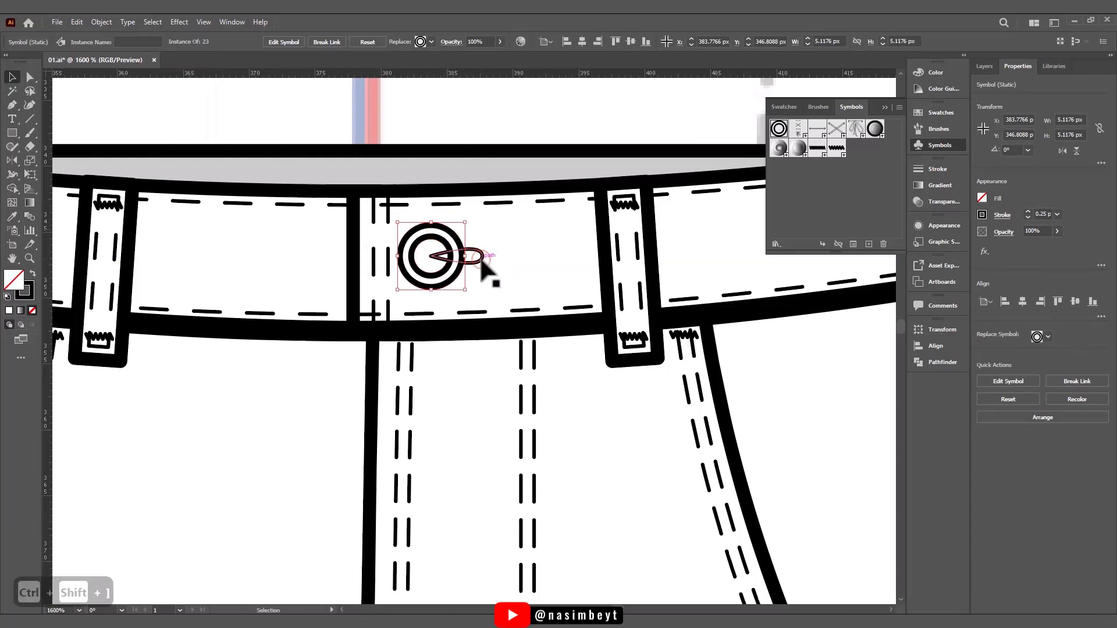
pyautogui.hotkey('ctrl', 'z')
pyautogui.moveTo(483, 260); pyautogui.dragTo(402, 256)
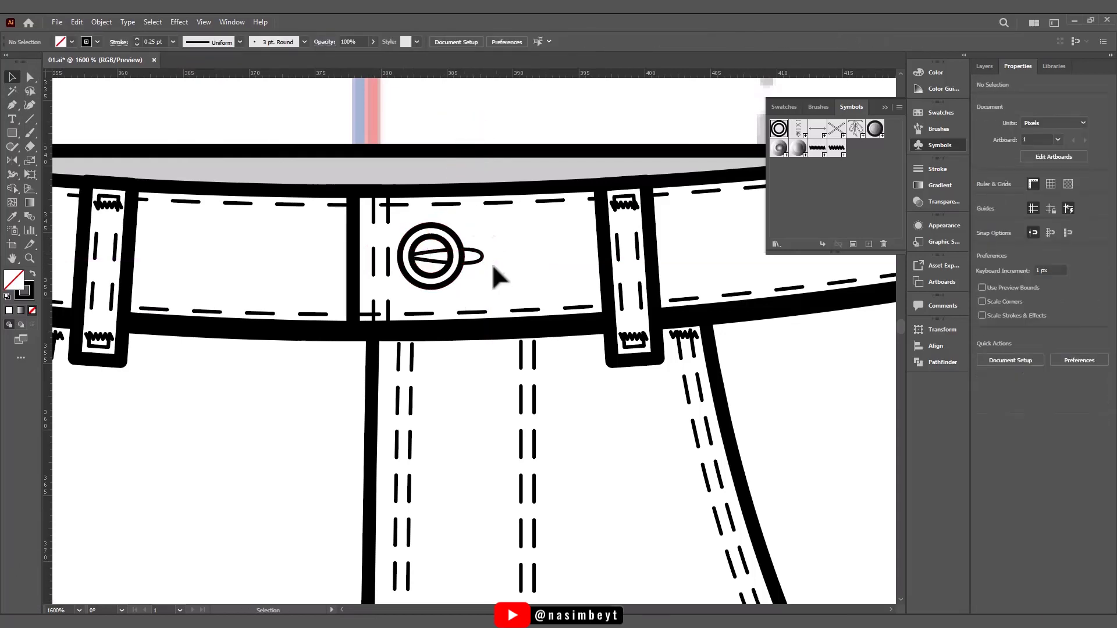
# - Apply a Zig Zag effect to the teardrop path with 5% relative size, 42 ridges per segment and corner points
pyautogui.click(179, 21)
pyautogui.moveTo(218, 115)
pyautogui.click(348, 198)
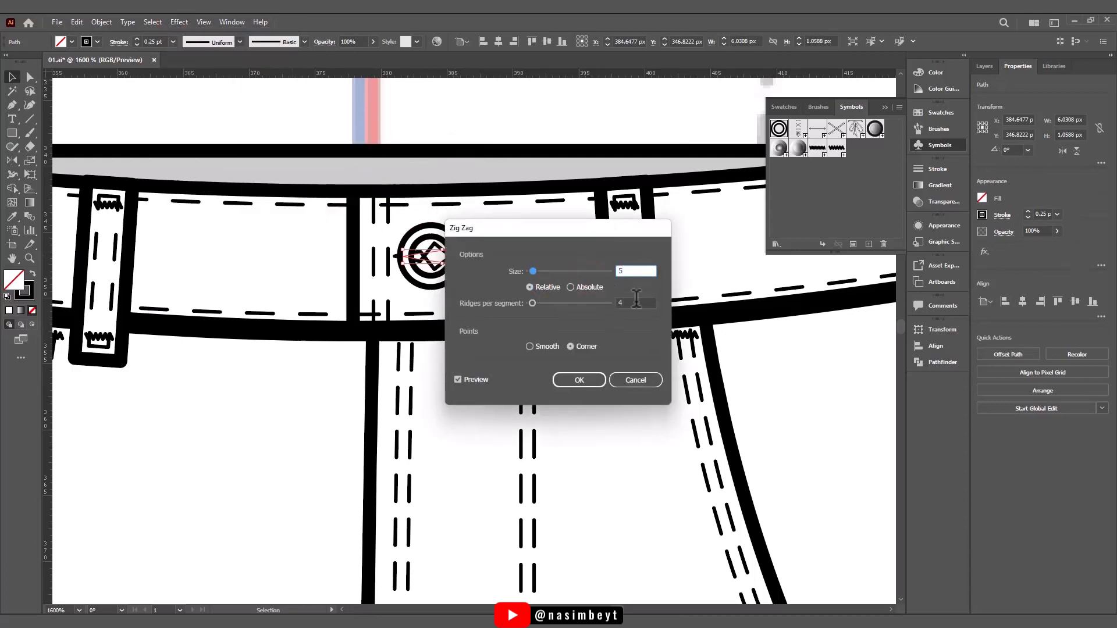
pyautogui.click(637, 299)
pyautogui.write('32')
pyautogui.moveTo(542, 233); pyautogui.dragTo(624, 293)
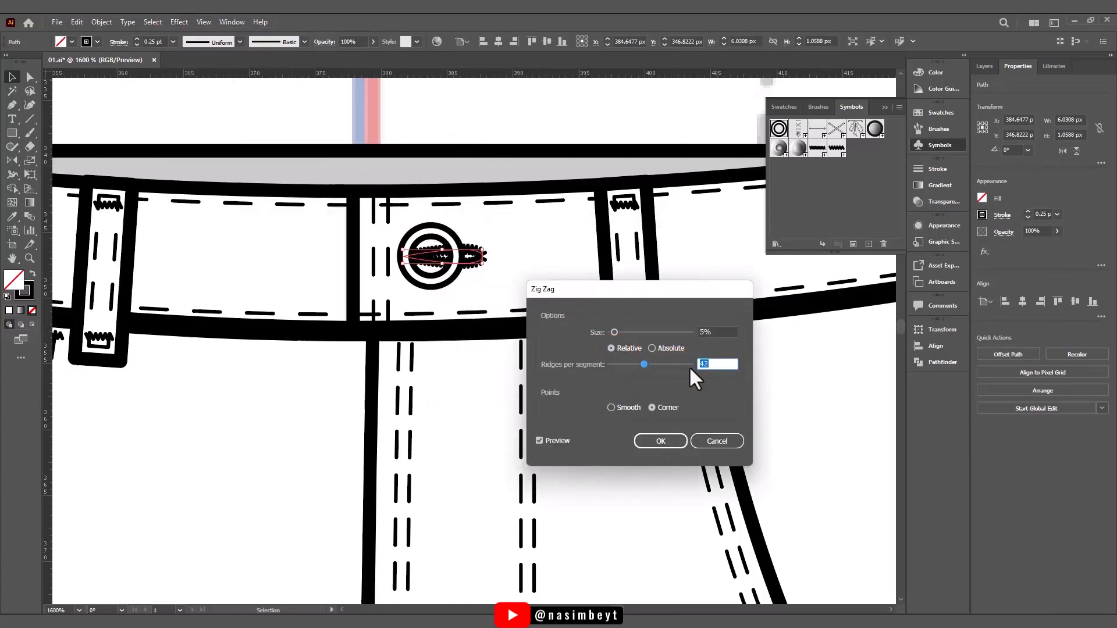
pyautogui.click(660, 441)
# - Edit the button symbol's definition to fill its rings and centre with white, and leave symbol editing
pyautogui.doubleClick(439, 253)
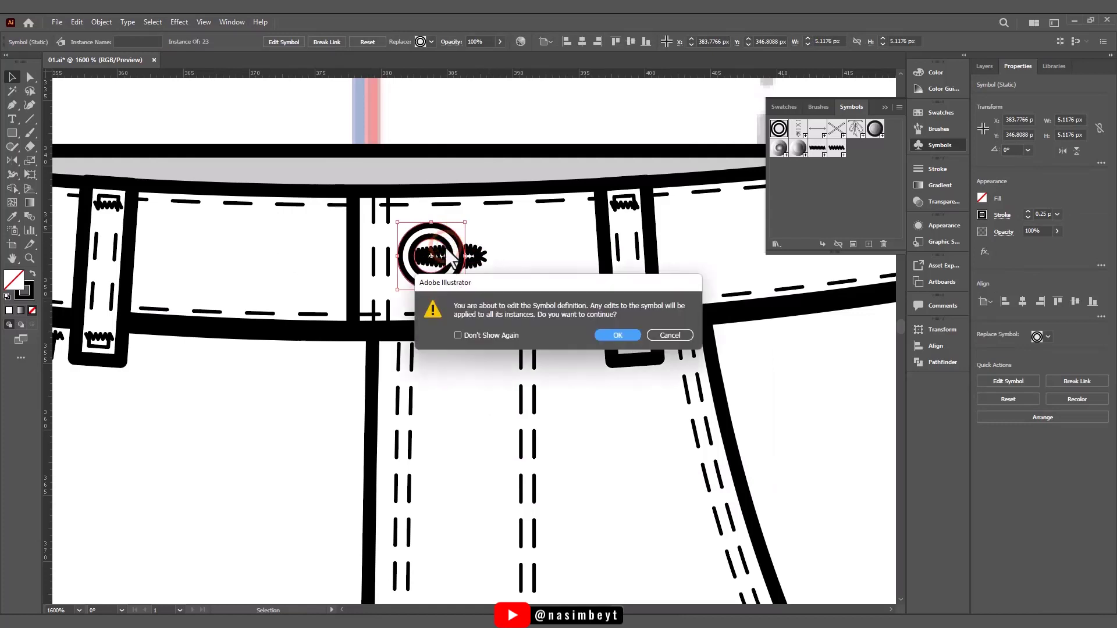
pyautogui.press('Return')
pyautogui.click(444, 259)
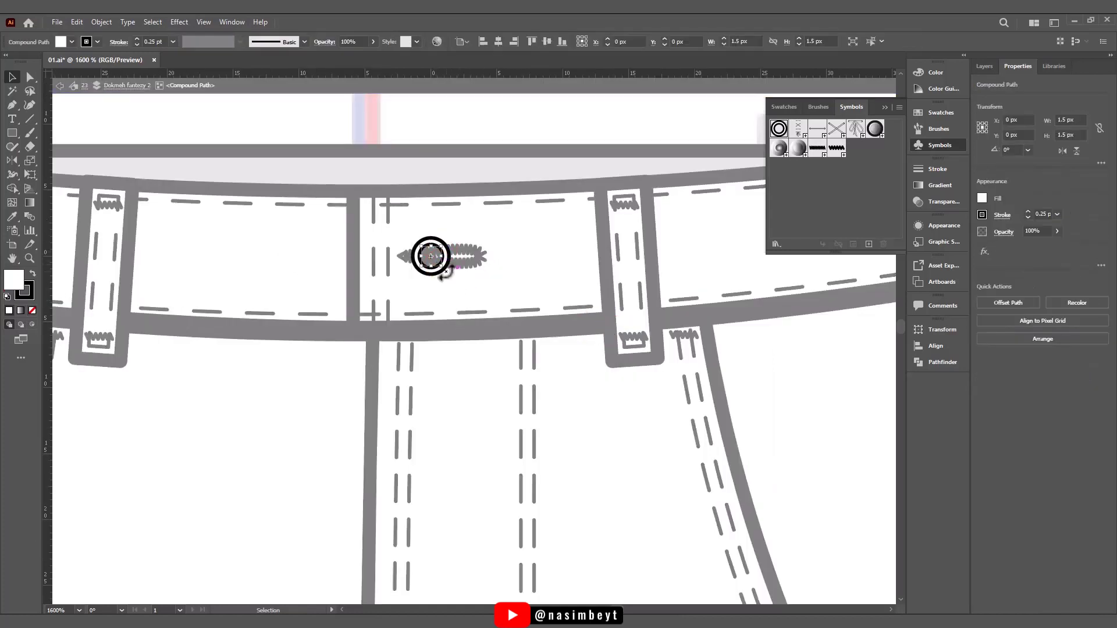
pyautogui.scroll(5, 445, 269)
pyautogui.moveTo(529, 297); pyautogui.dragTo(517, 315)
pyautogui.click(29, 296)
pyautogui.doubleClick(419, 398)
pyautogui.scroll(-10, 419, 398)
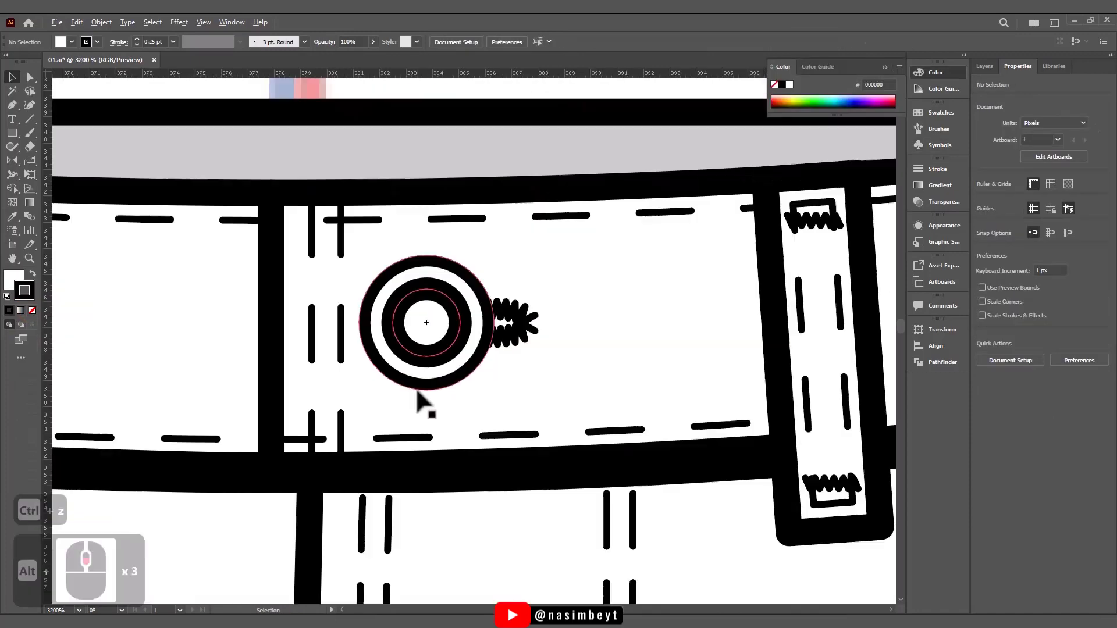
pyautogui.moveTo(509, 444); pyautogui.dragTo(519, 224)
pyautogui.click(696, 356)
# - Copy the waistband button in place and move the duplicate to the coin pocket's upper corner
pyautogui.scroll(-1, 696, 357)
pyautogui.moveTo(604, 414); pyautogui.dragTo(591, 463)
pyautogui.scroll(3, 518, 275)
pyautogui.click(549, 300)
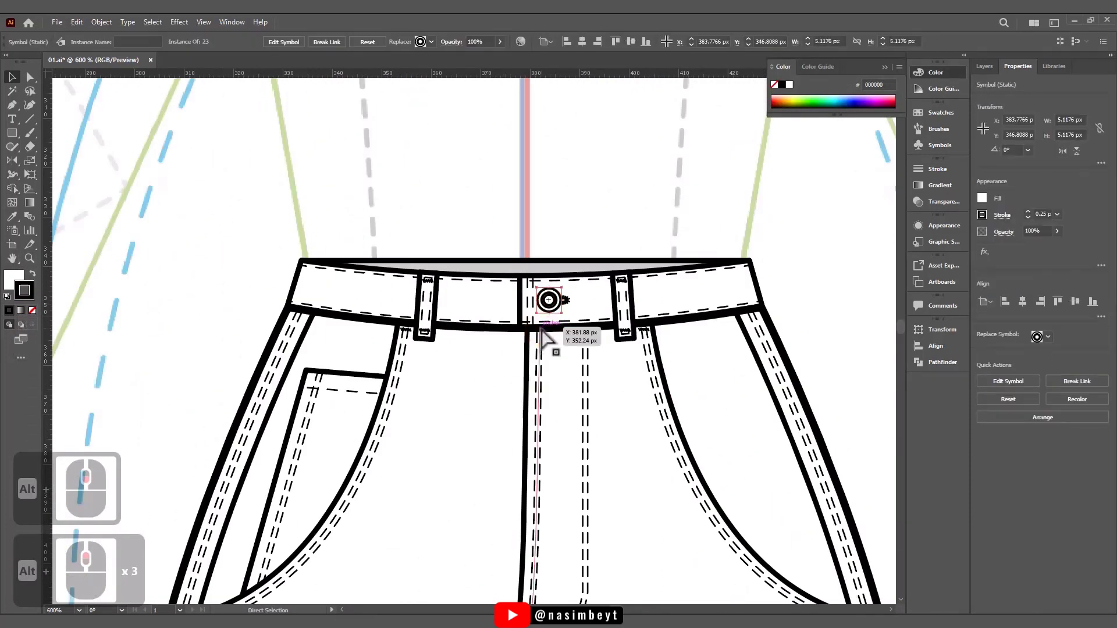
pyautogui.hotkey('ctrl', 'c')
pyautogui.hotkey('ctrl', 'f')
pyautogui.moveTo(549, 300); pyautogui.dragTo(313, 390)
pyautogui.scroll(6, 306, 390)
pyautogui.moveTo(491, 486); pyautogui.dragTo(372, 358)
# - Examine the coin pocket corner, the waistband details and the full trouser flat
pyautogui.scroll(-6, 388, 381)
pyautogui.click(274, 311)
pyautogui.scroll(4, 396, 378)
pyautogui.moveTo(448, 403); pyautogui.dragTo(448, 382)
pyautogui.scroll(-7, 449, 382)
pyautogui.click(350, 352)
pyautogui.scroll(1, 525, 462)
pyautogui.moveTo(525, 462); pyautogui.dragTo(493, 382)
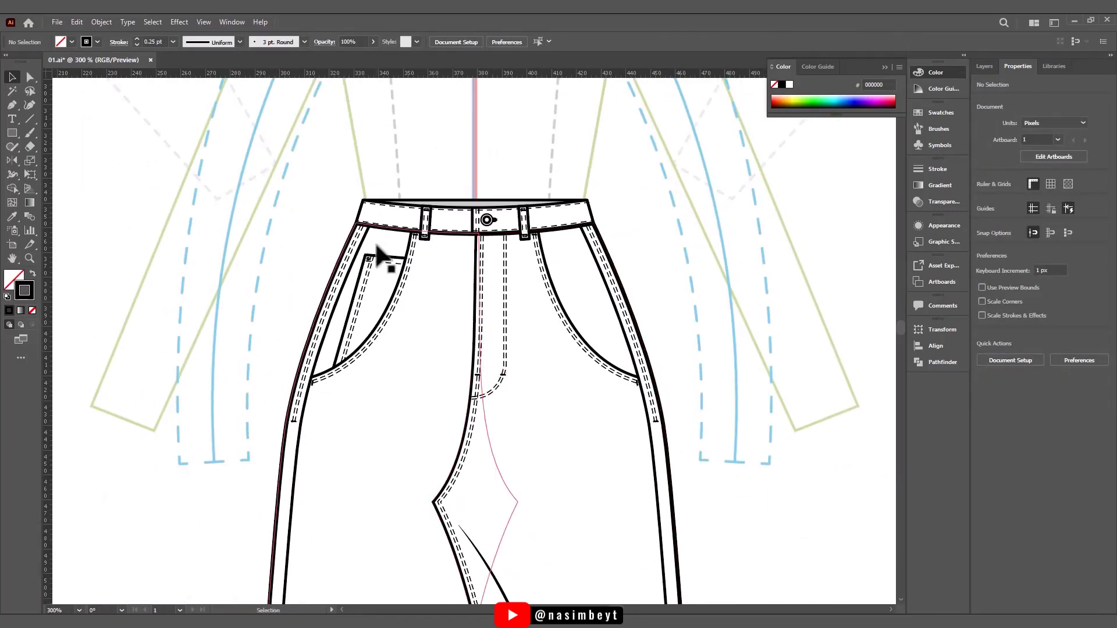
pyautogui.click(369, 257)
pyautogui.scroll(7, 381, 256)
pyautogui.moveTo(366, 252); pyautogui.dragTo(391, 243)
pyautogui.scroll(-6, 402, 286)
pyautogui.click(430, 345)
pyautogui.scroll(-4, 431, 349)
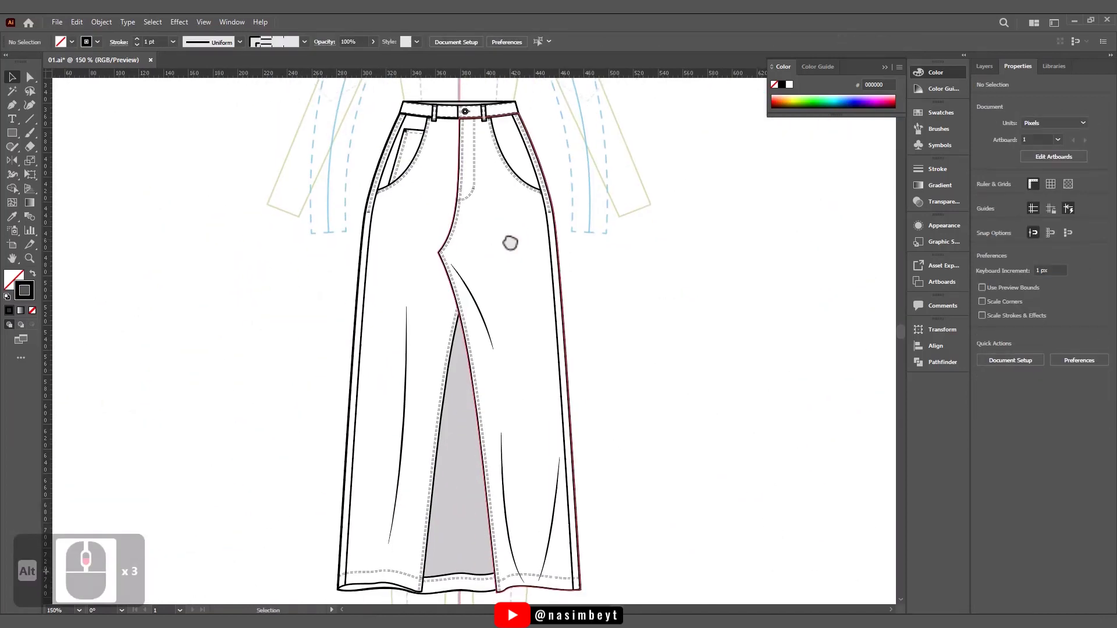